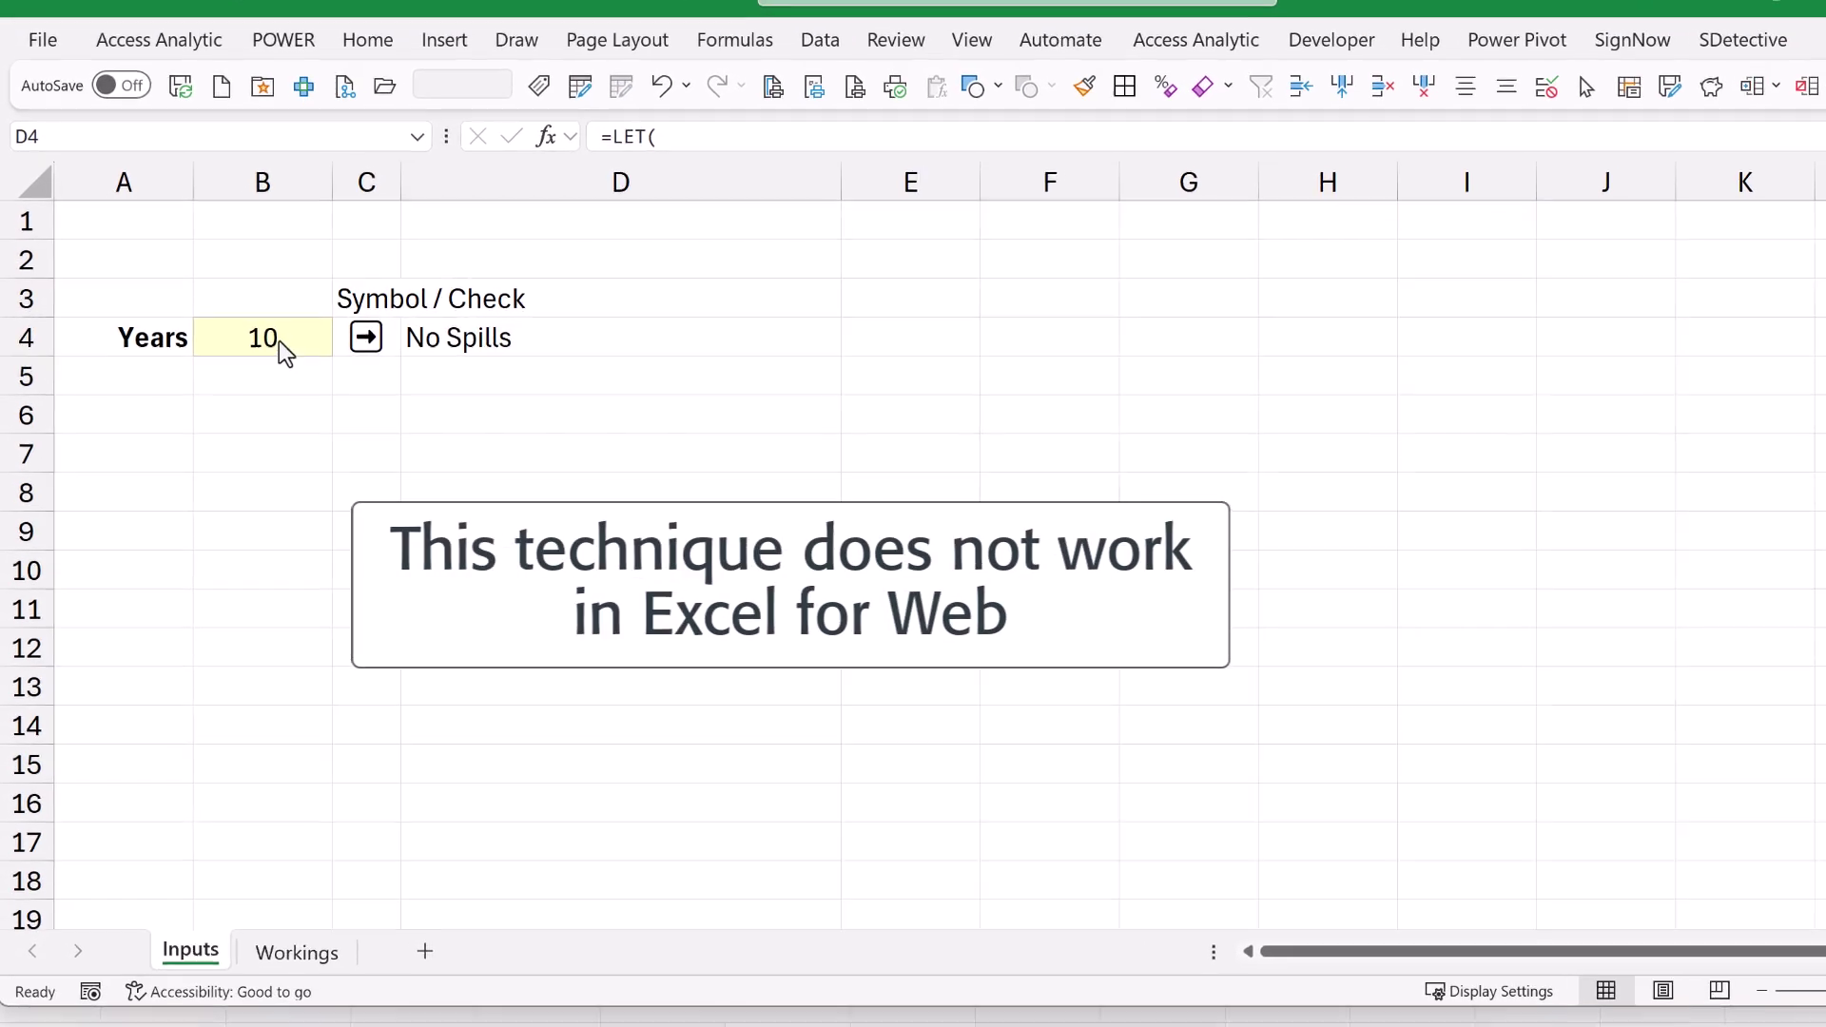
Change the Years input in B4 to 11.
click(284, 343)
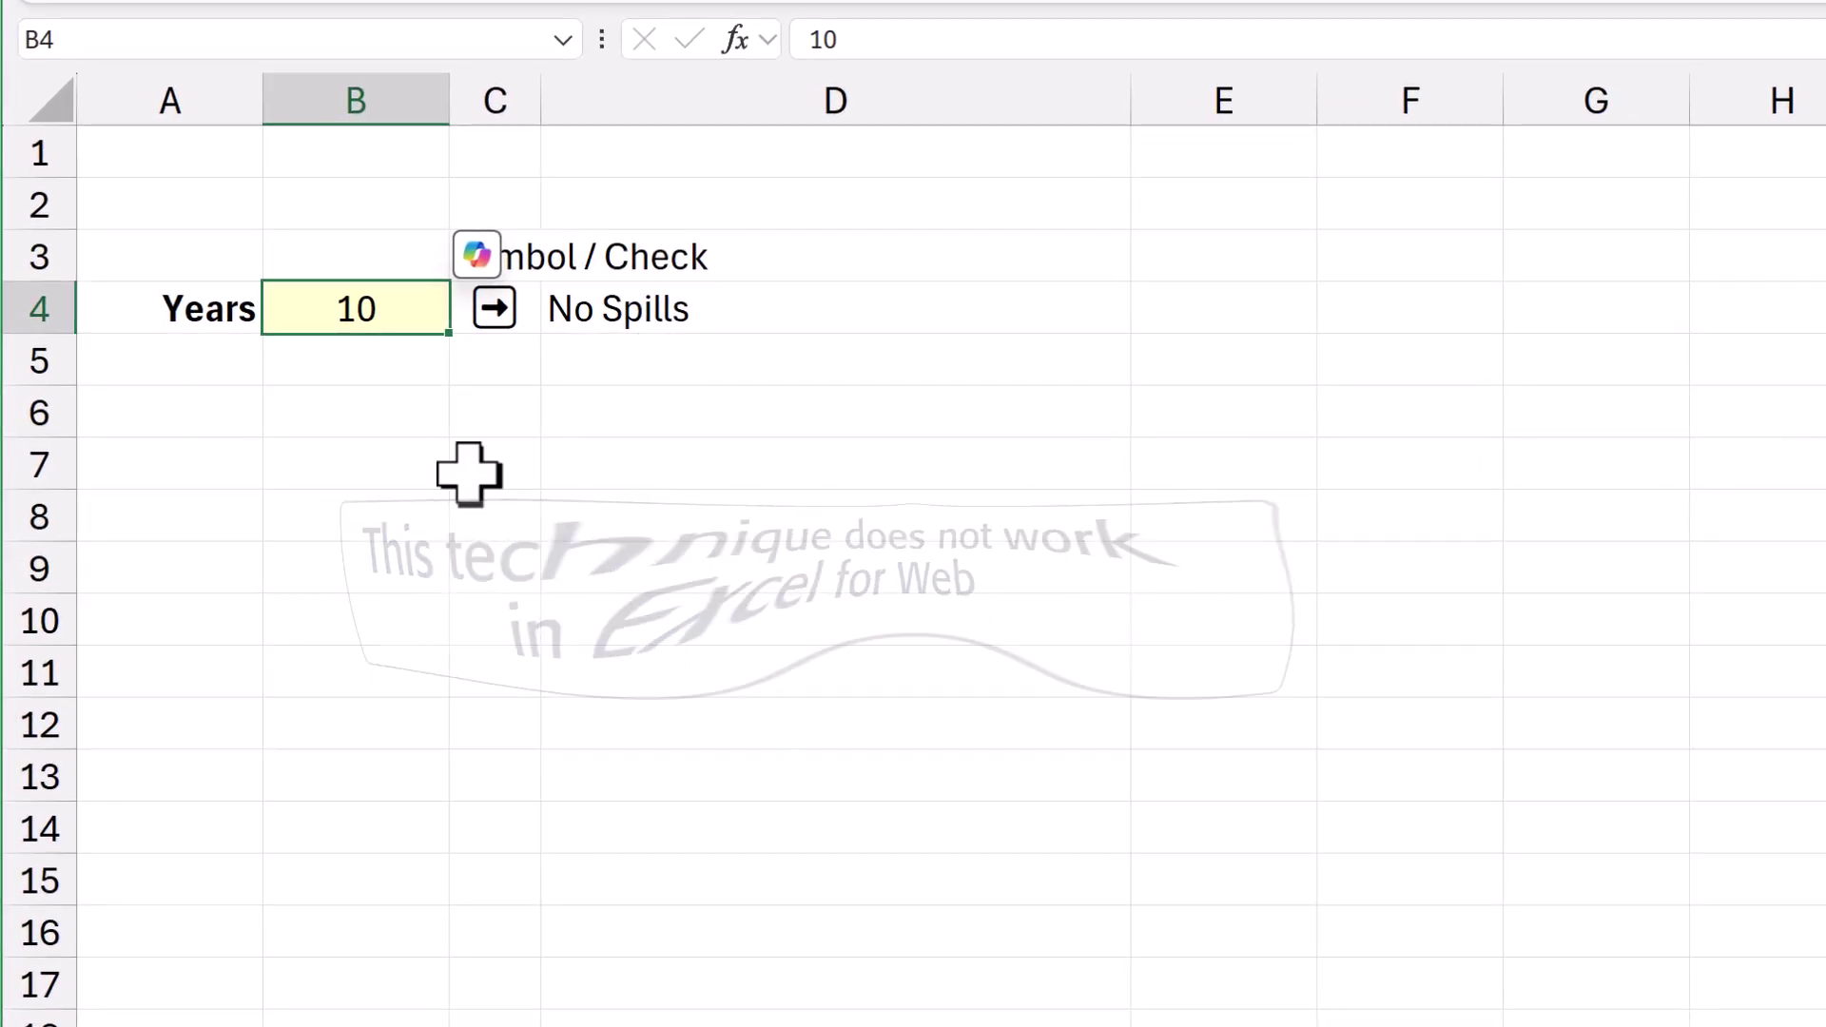
text(12)
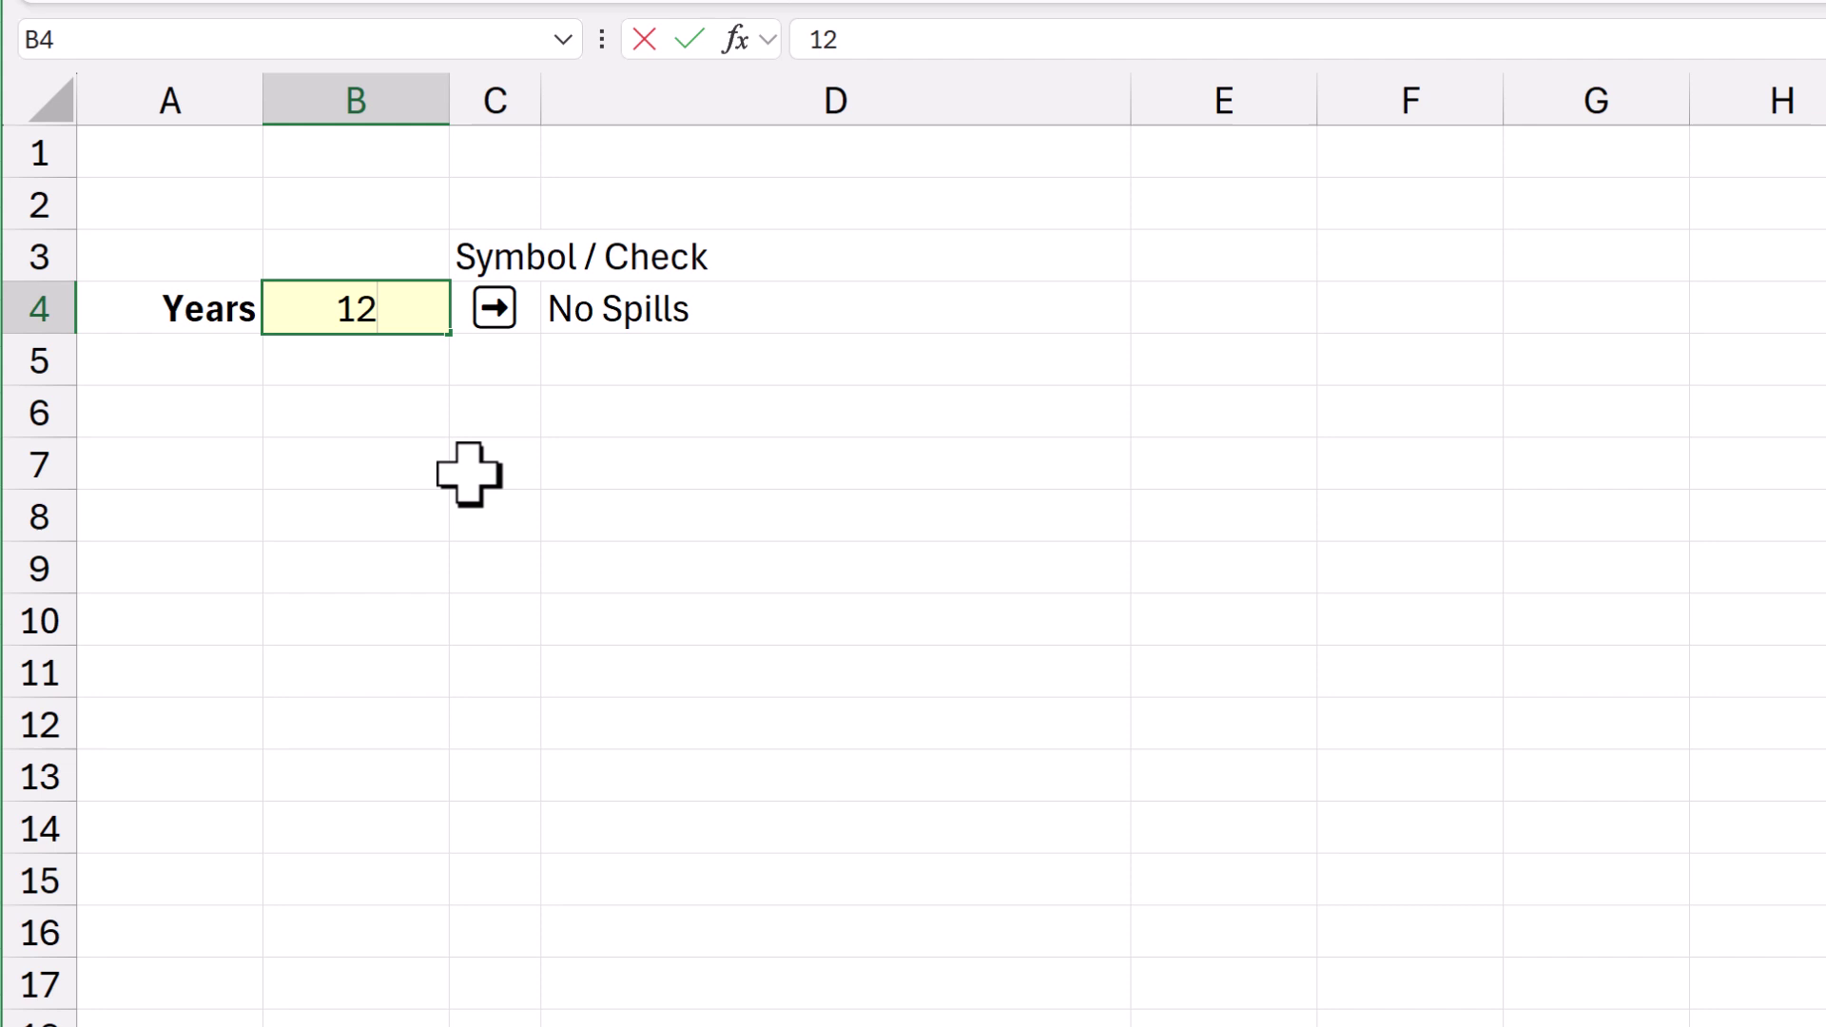
key(BackSpace)
text(1)
key(Return)
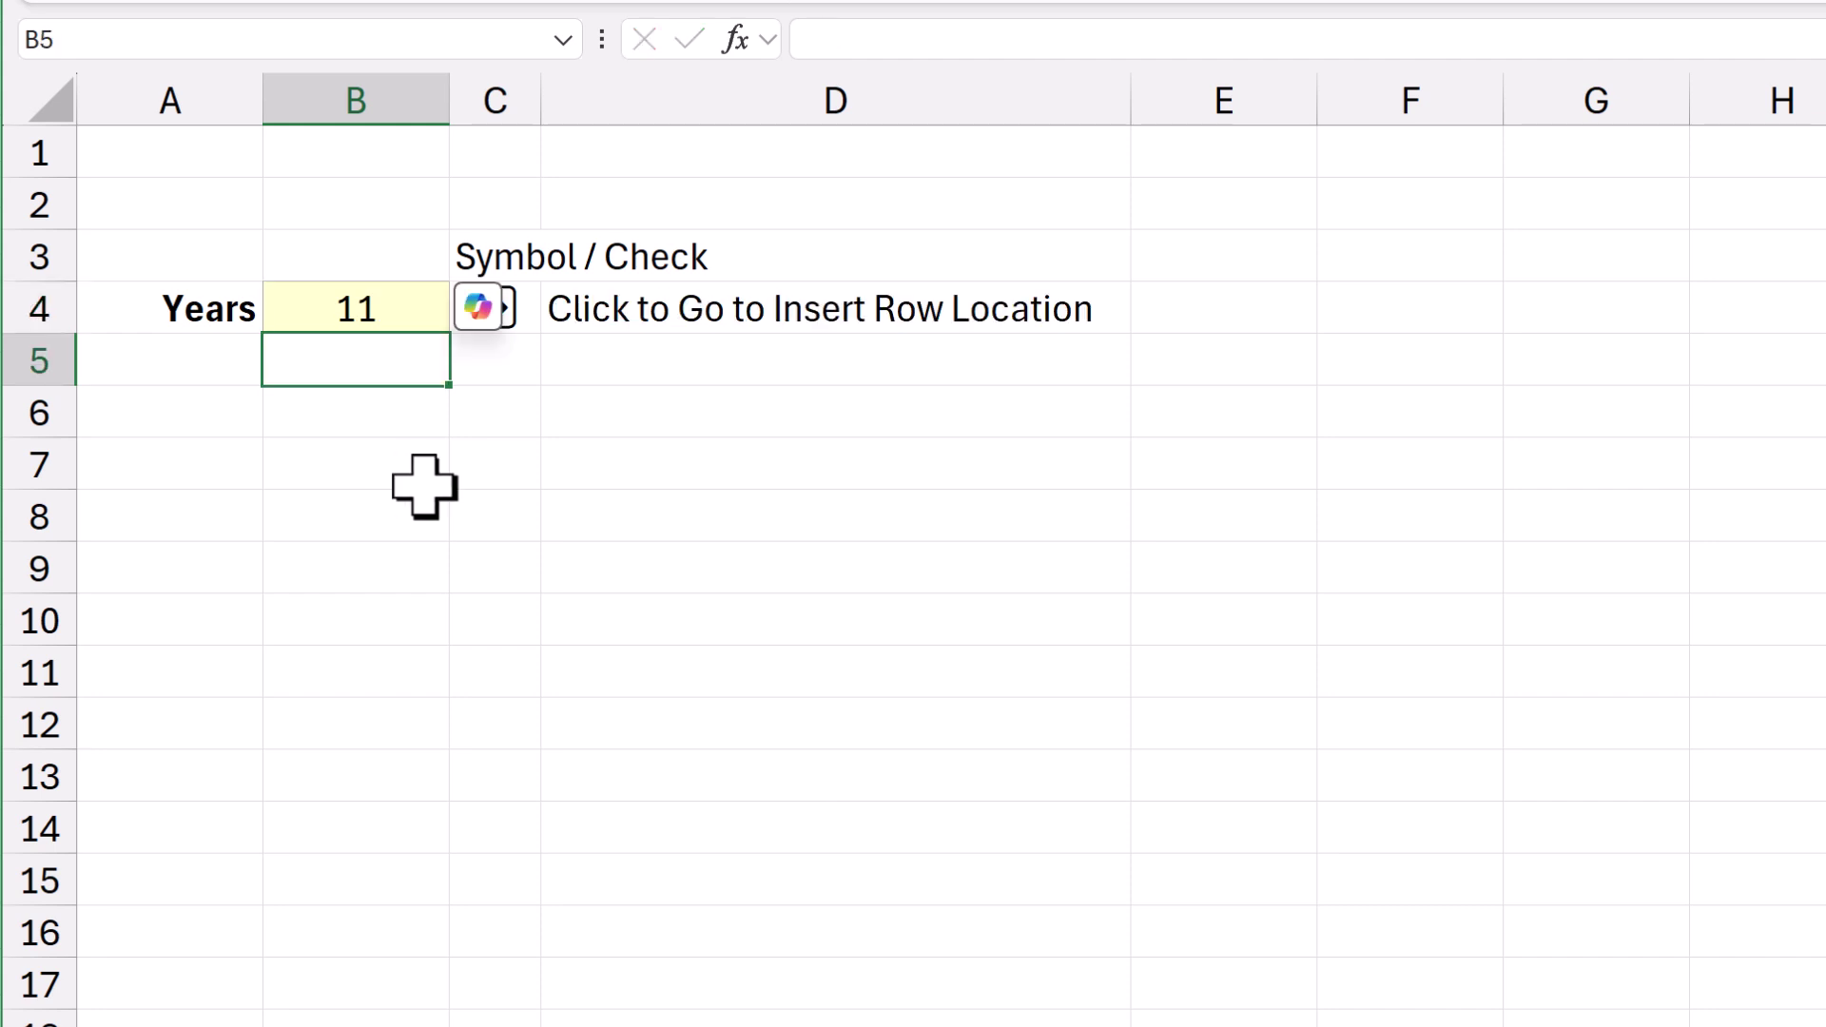
click(595, 563)
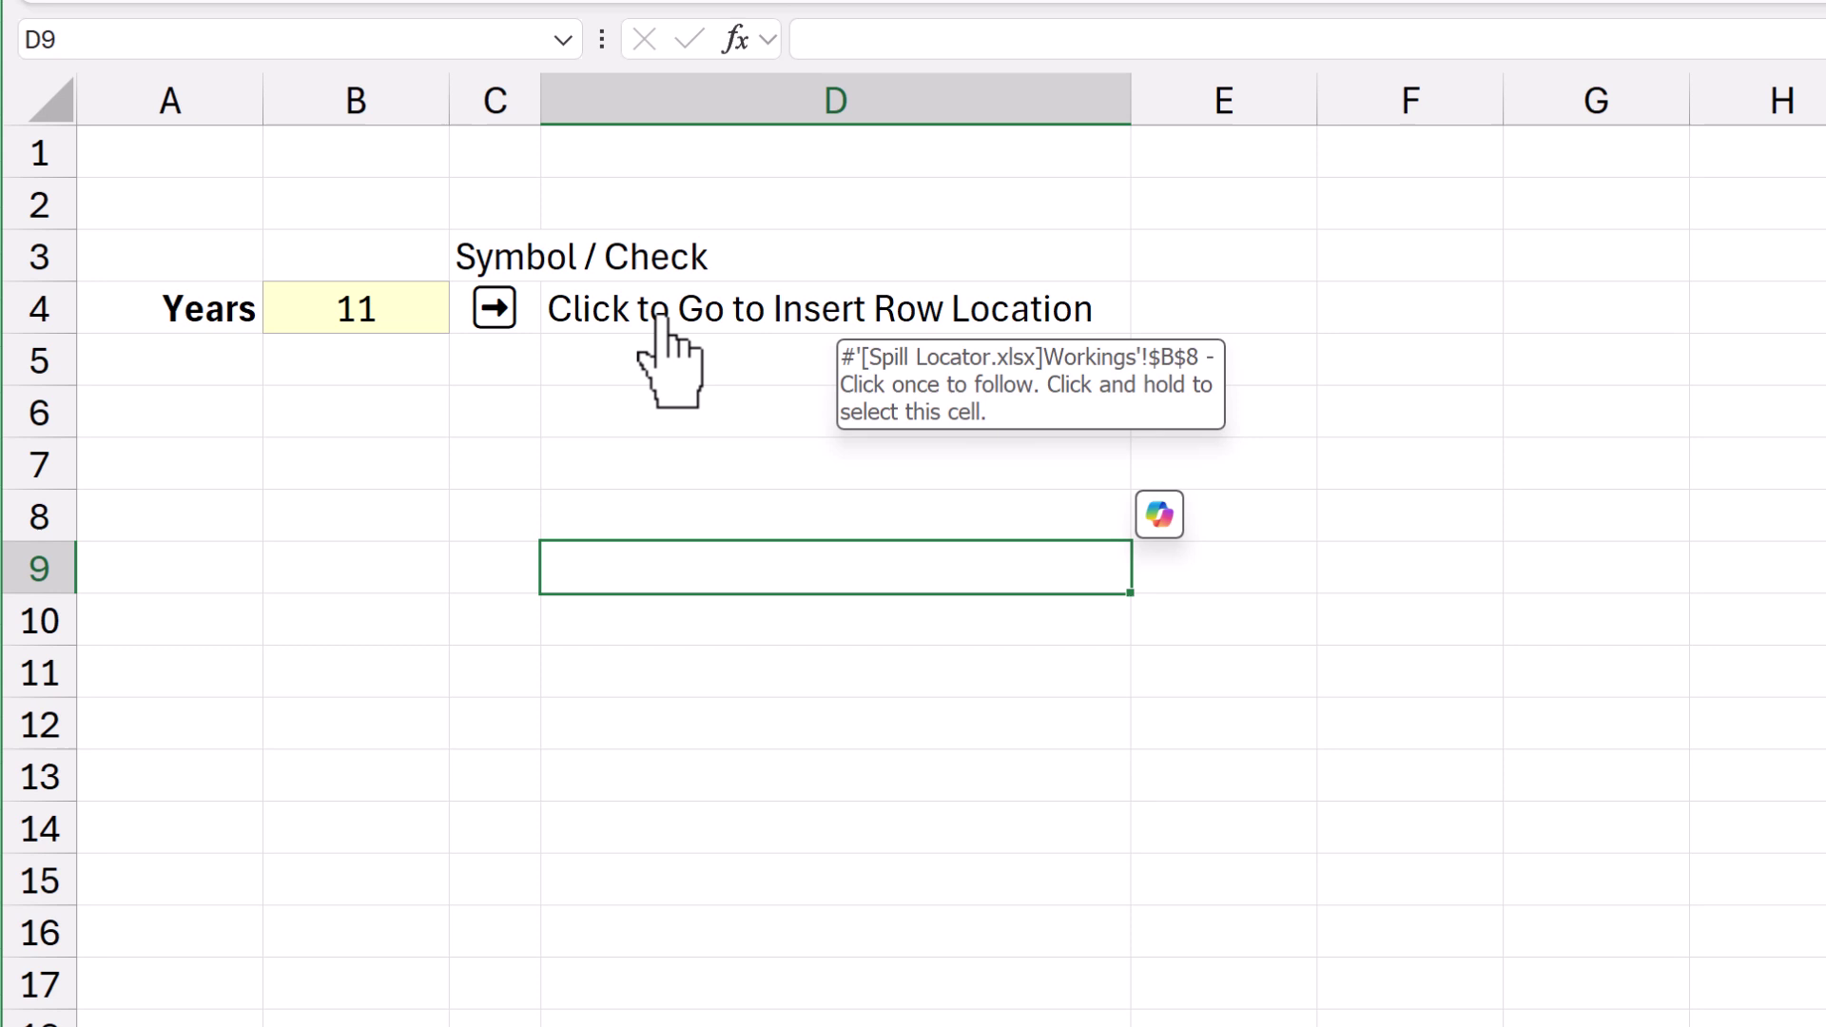
Follow the D4 spill warning link to Workings and insert a row at row 8.
click(660, 318)
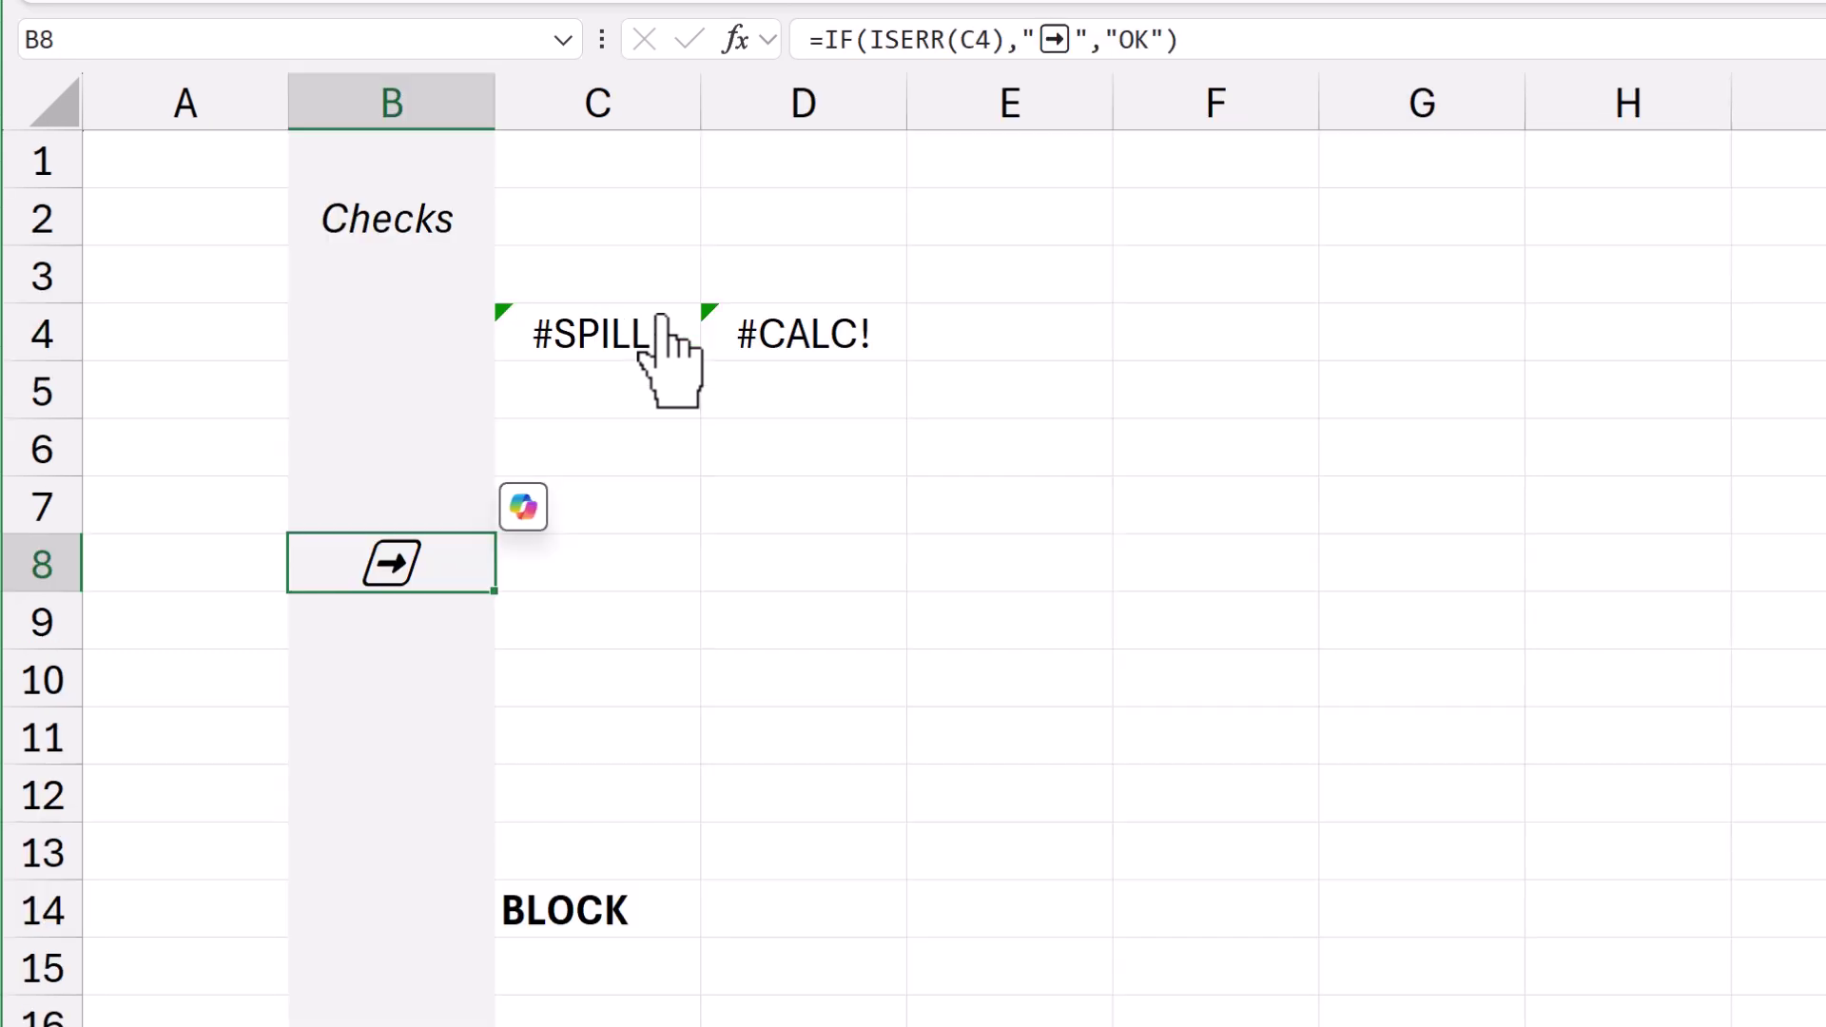
right_click(37, 575)
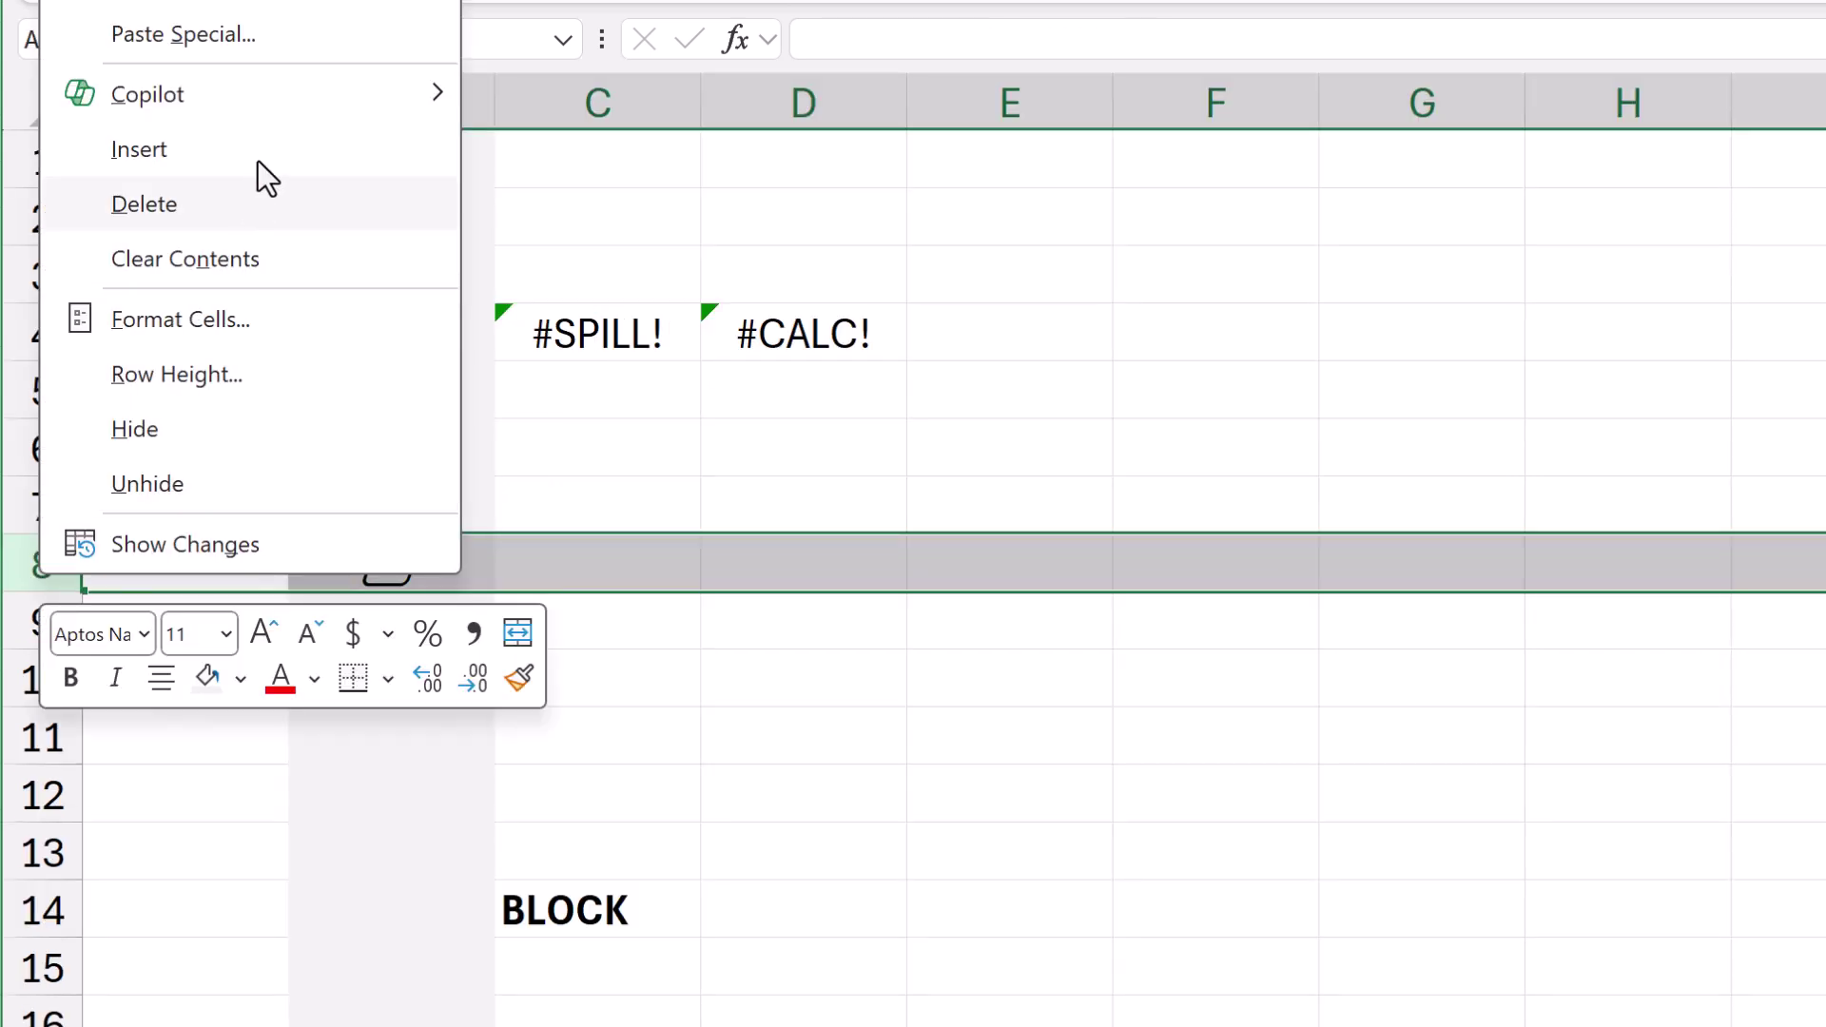
click(266, 144)
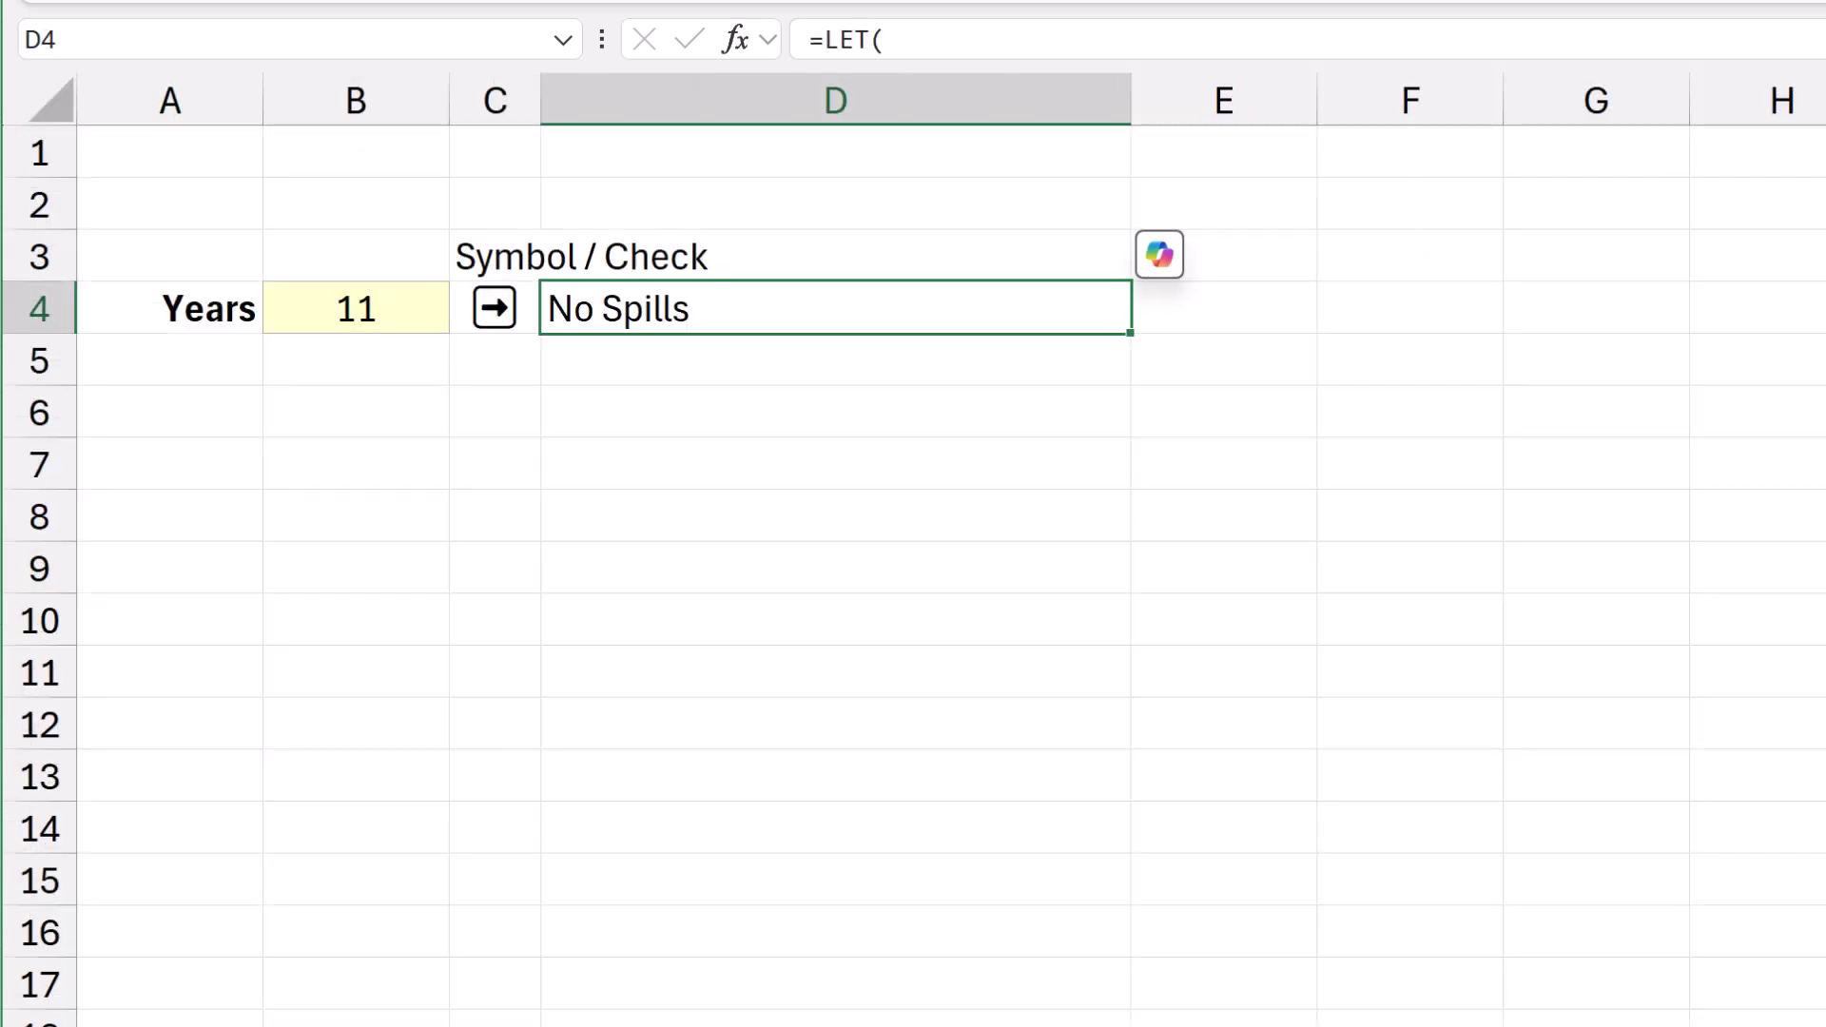
Set the Years input in B4 to 12.
click(420, 343)
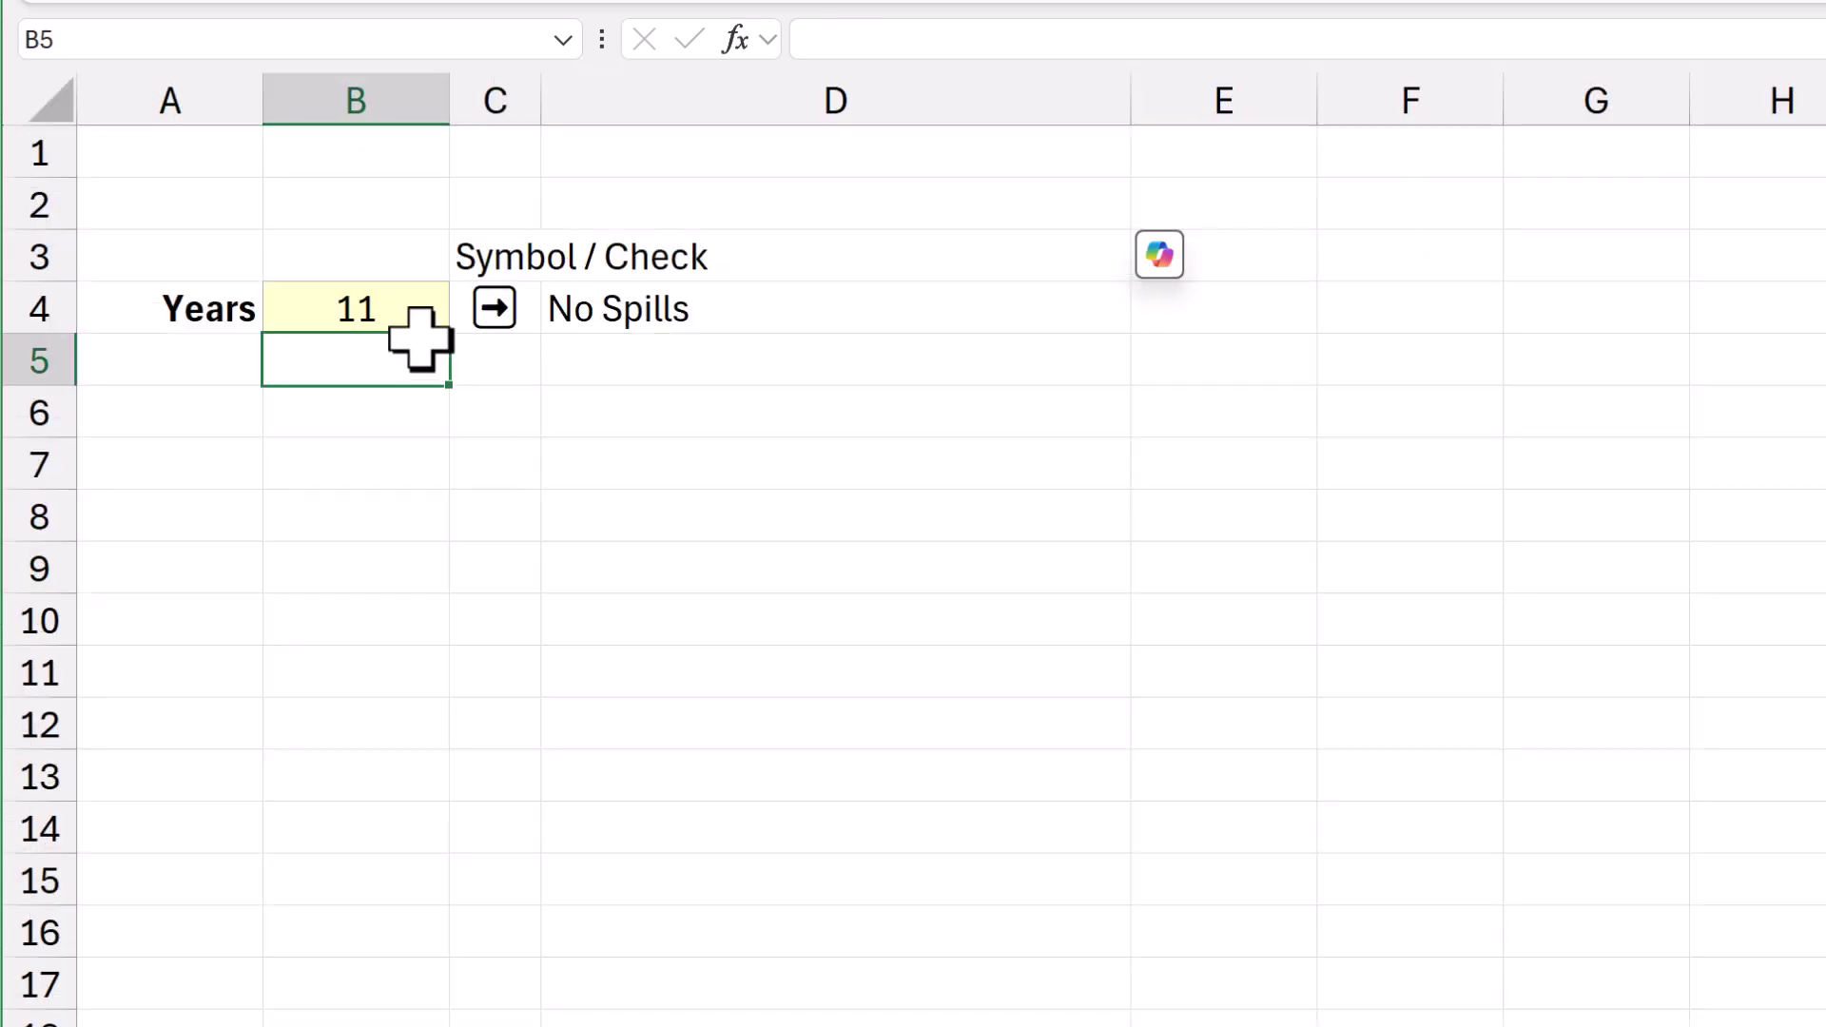
click(414, 309)
text(12)
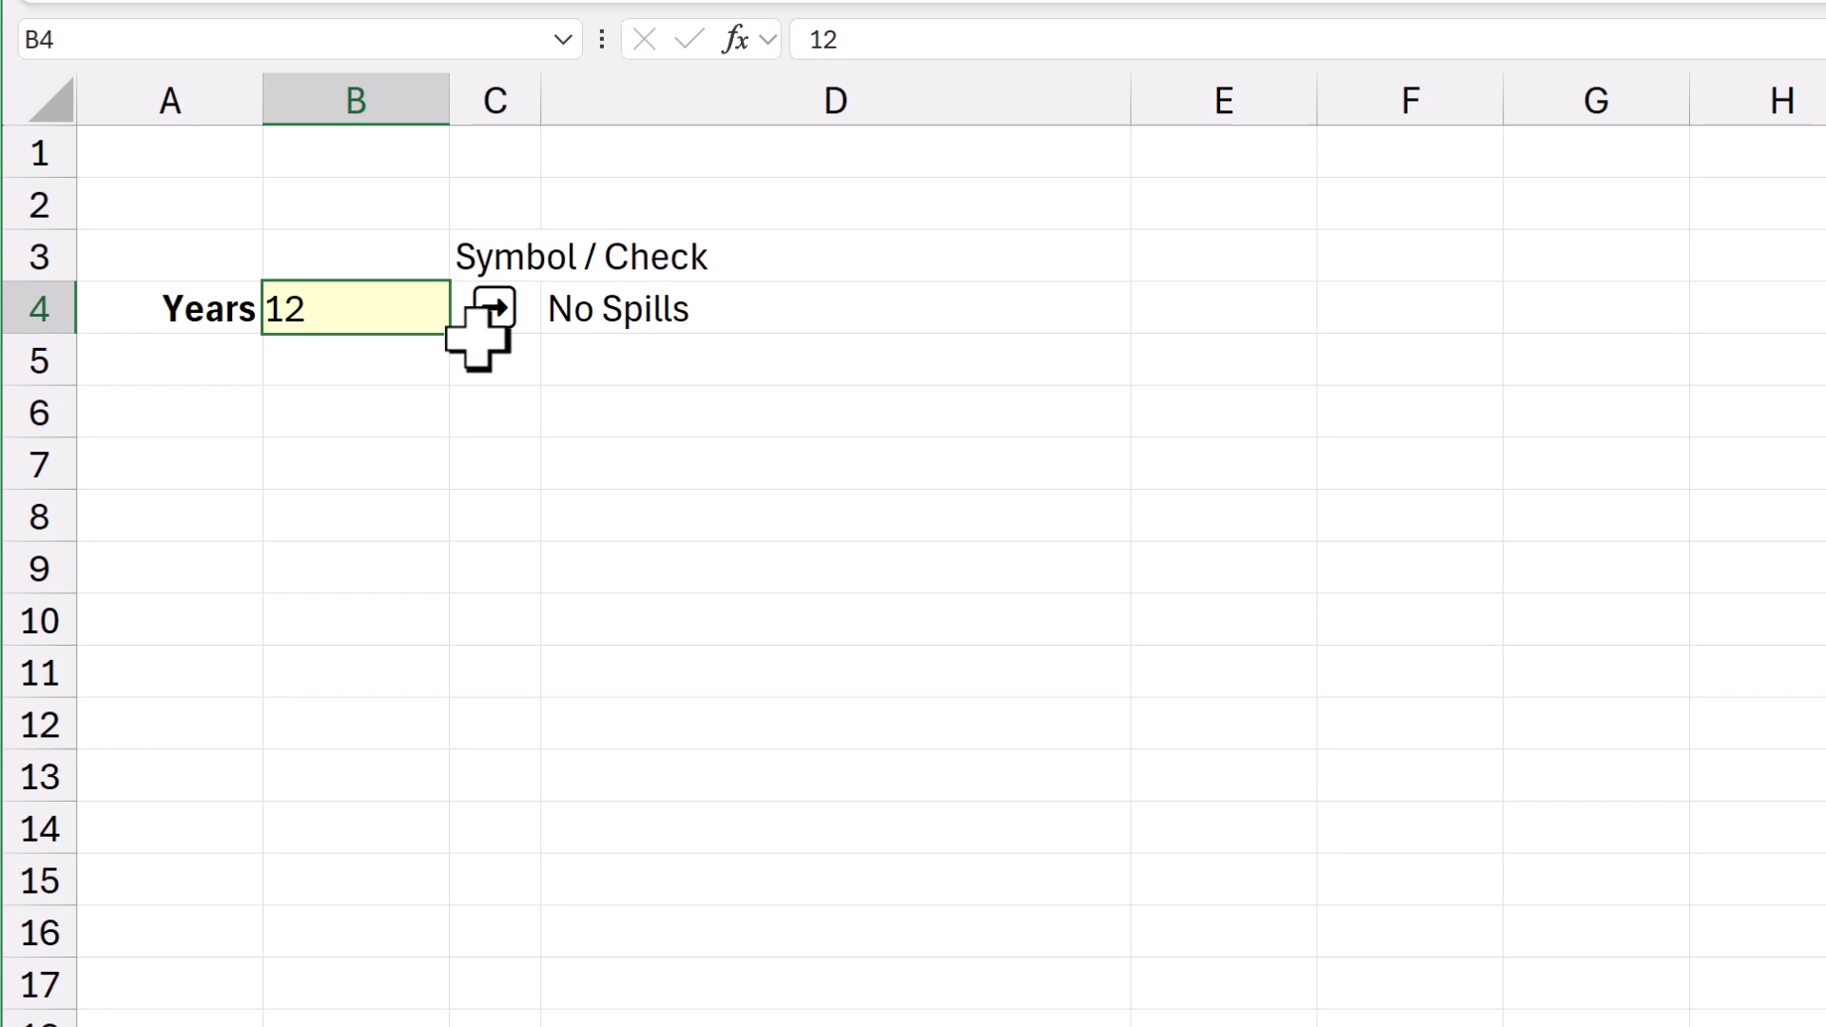
key(Return)
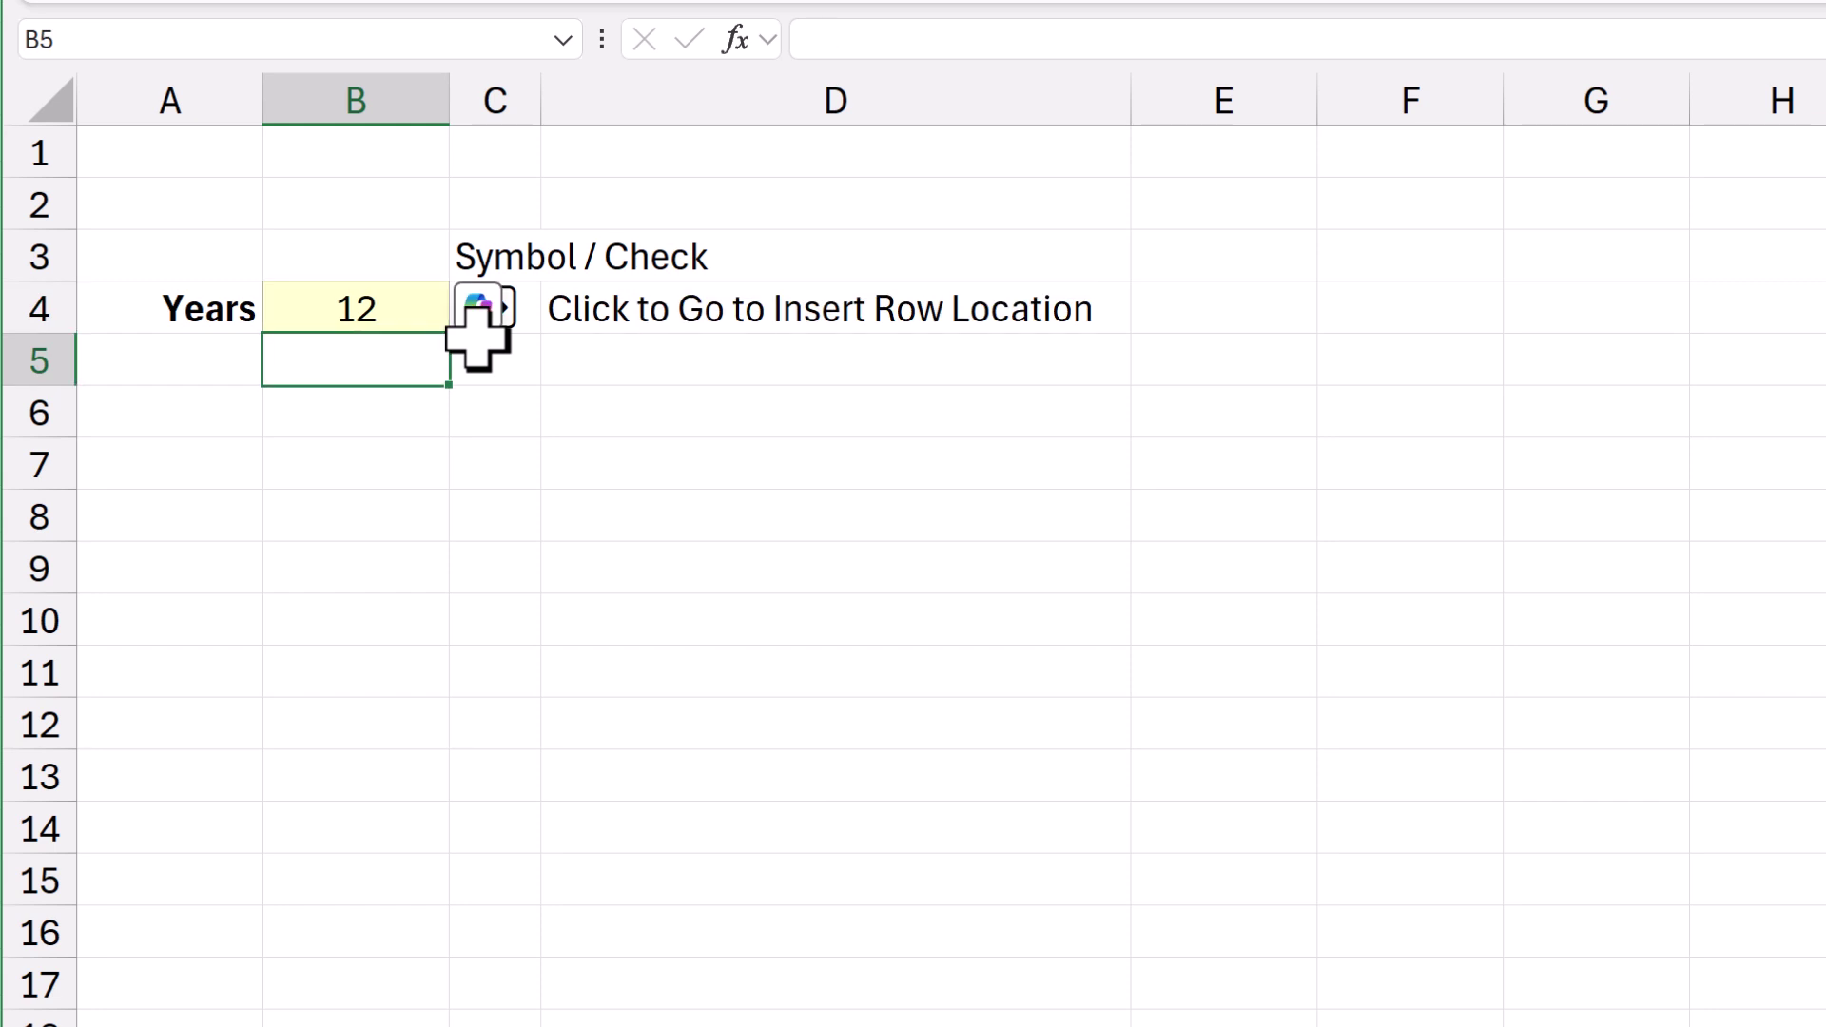
Follow the spill warning link and insert a new row at row 9 on Workings.
click(740, 319)
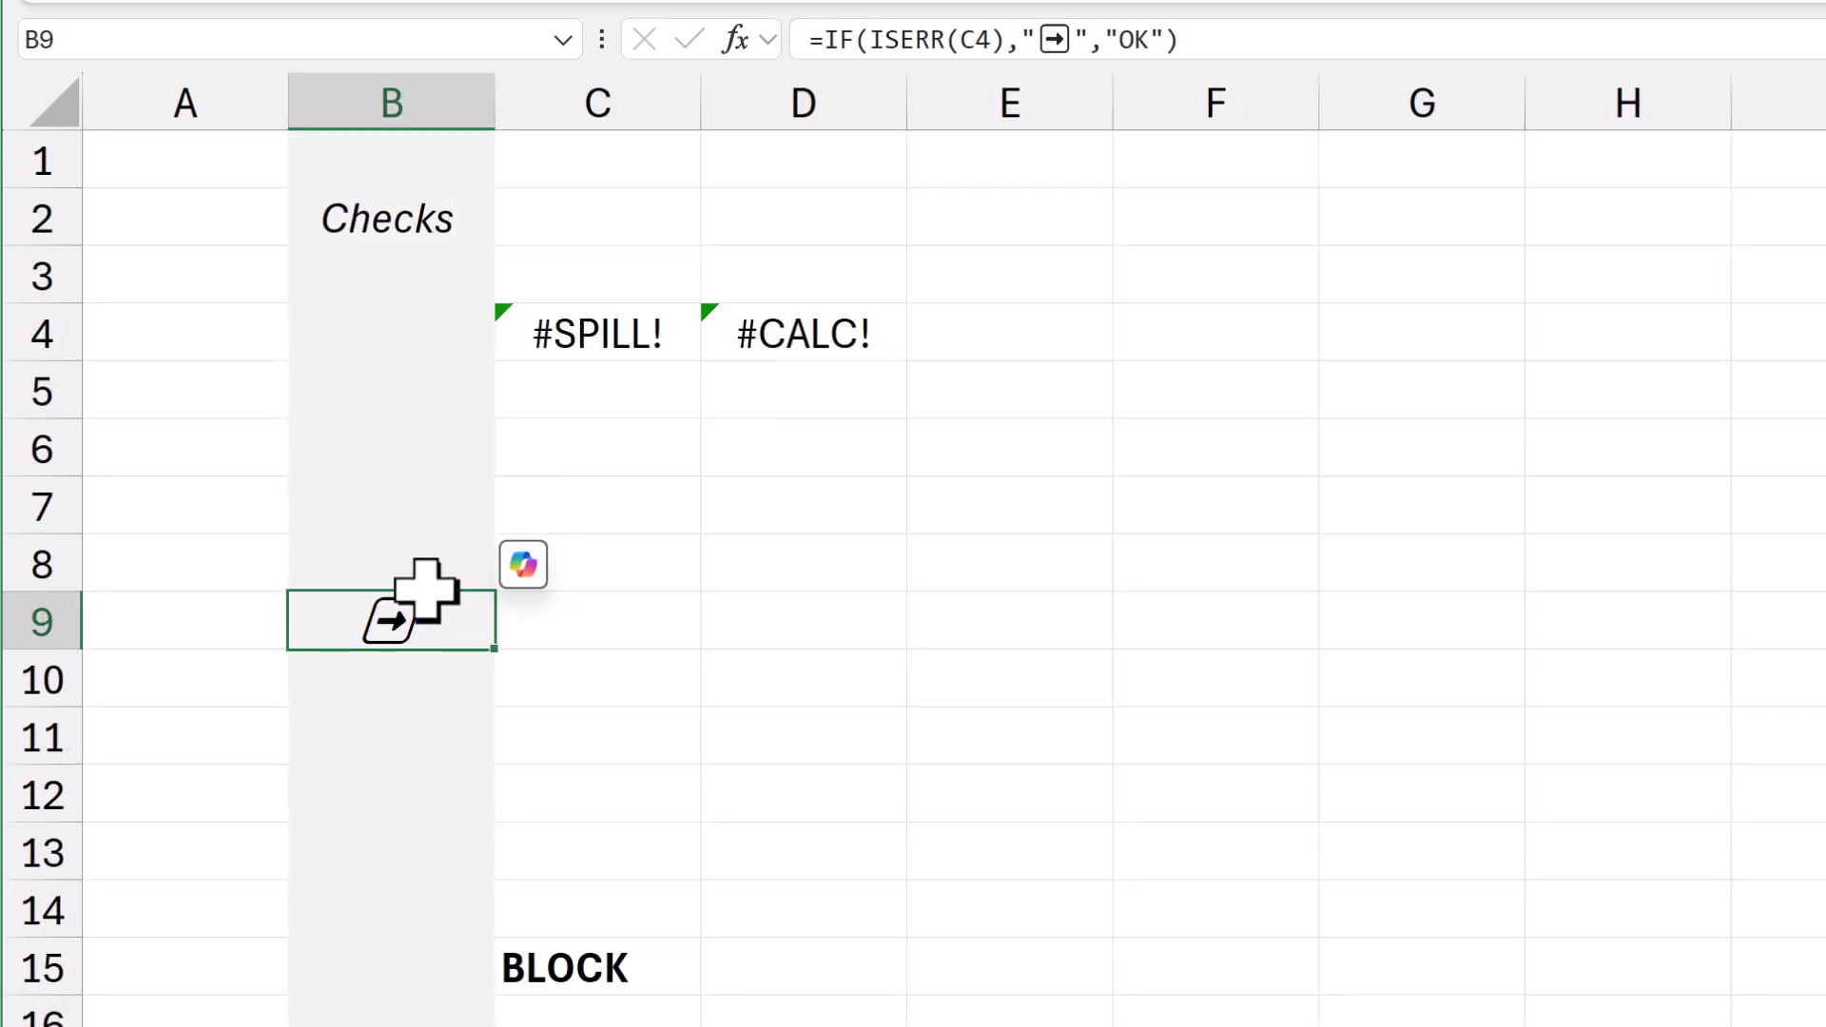
right_click(68, 632)
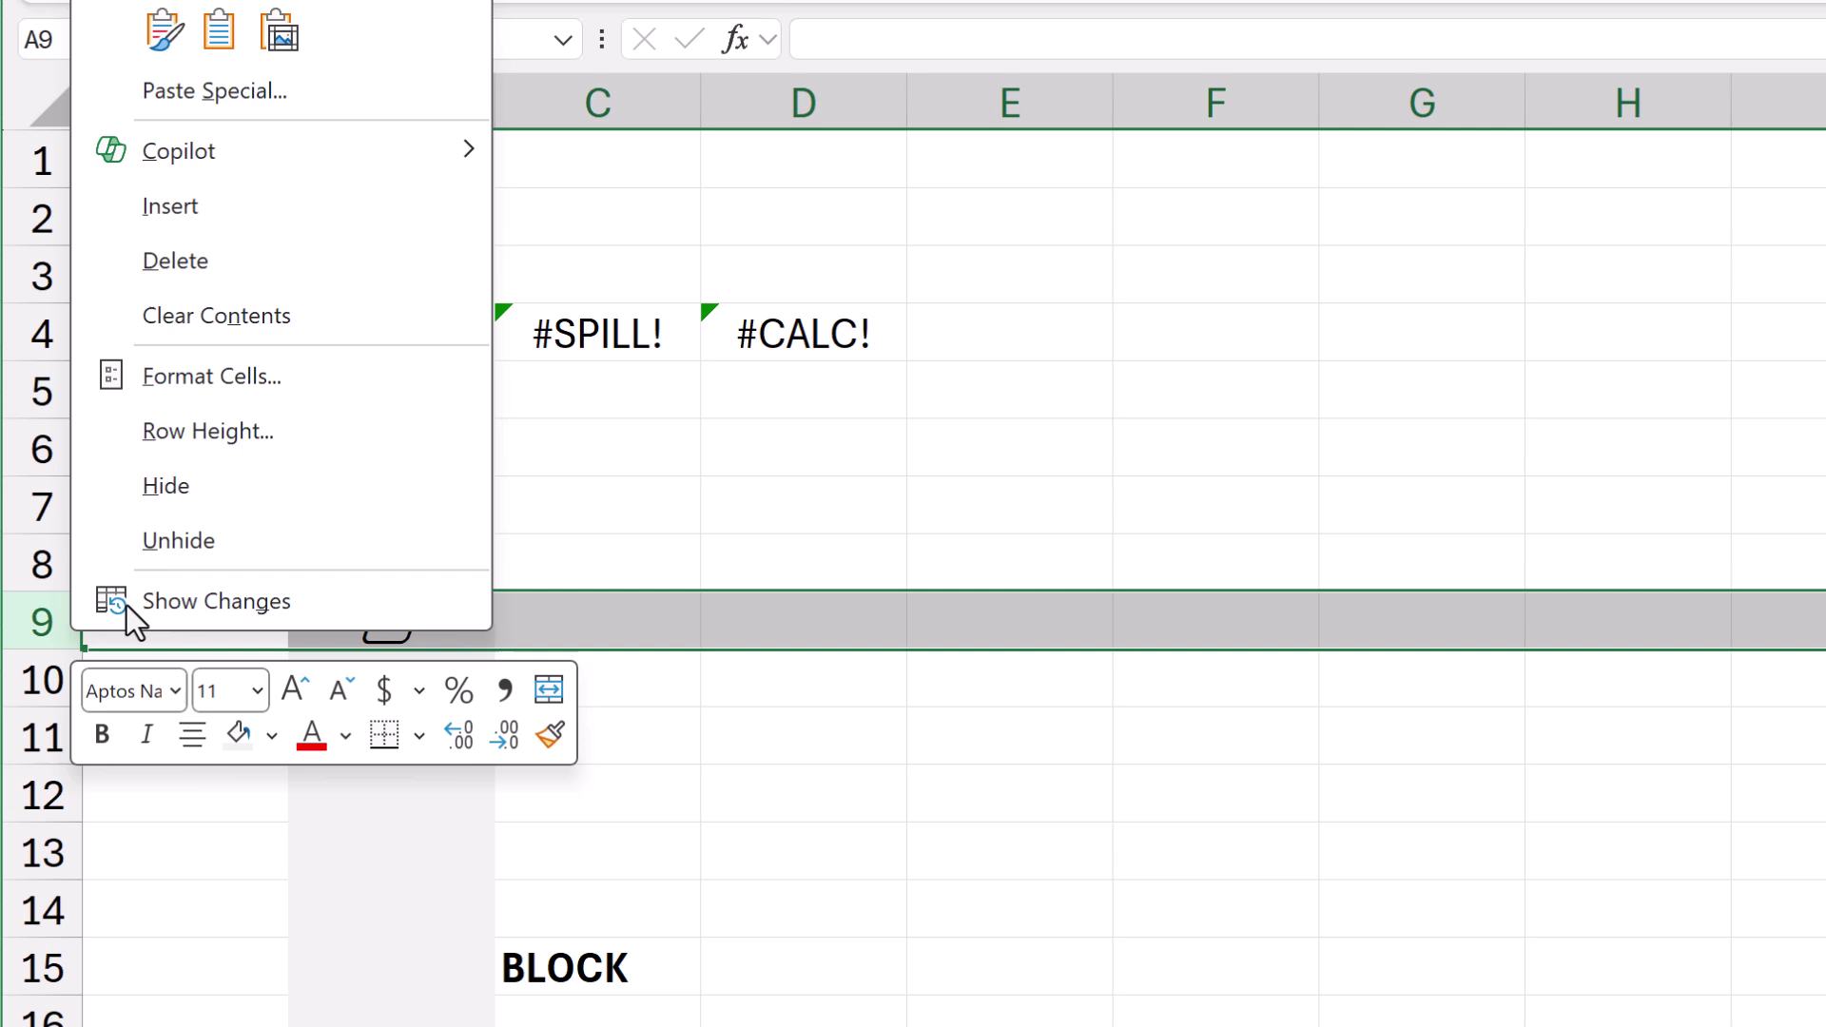
click(193, 198)
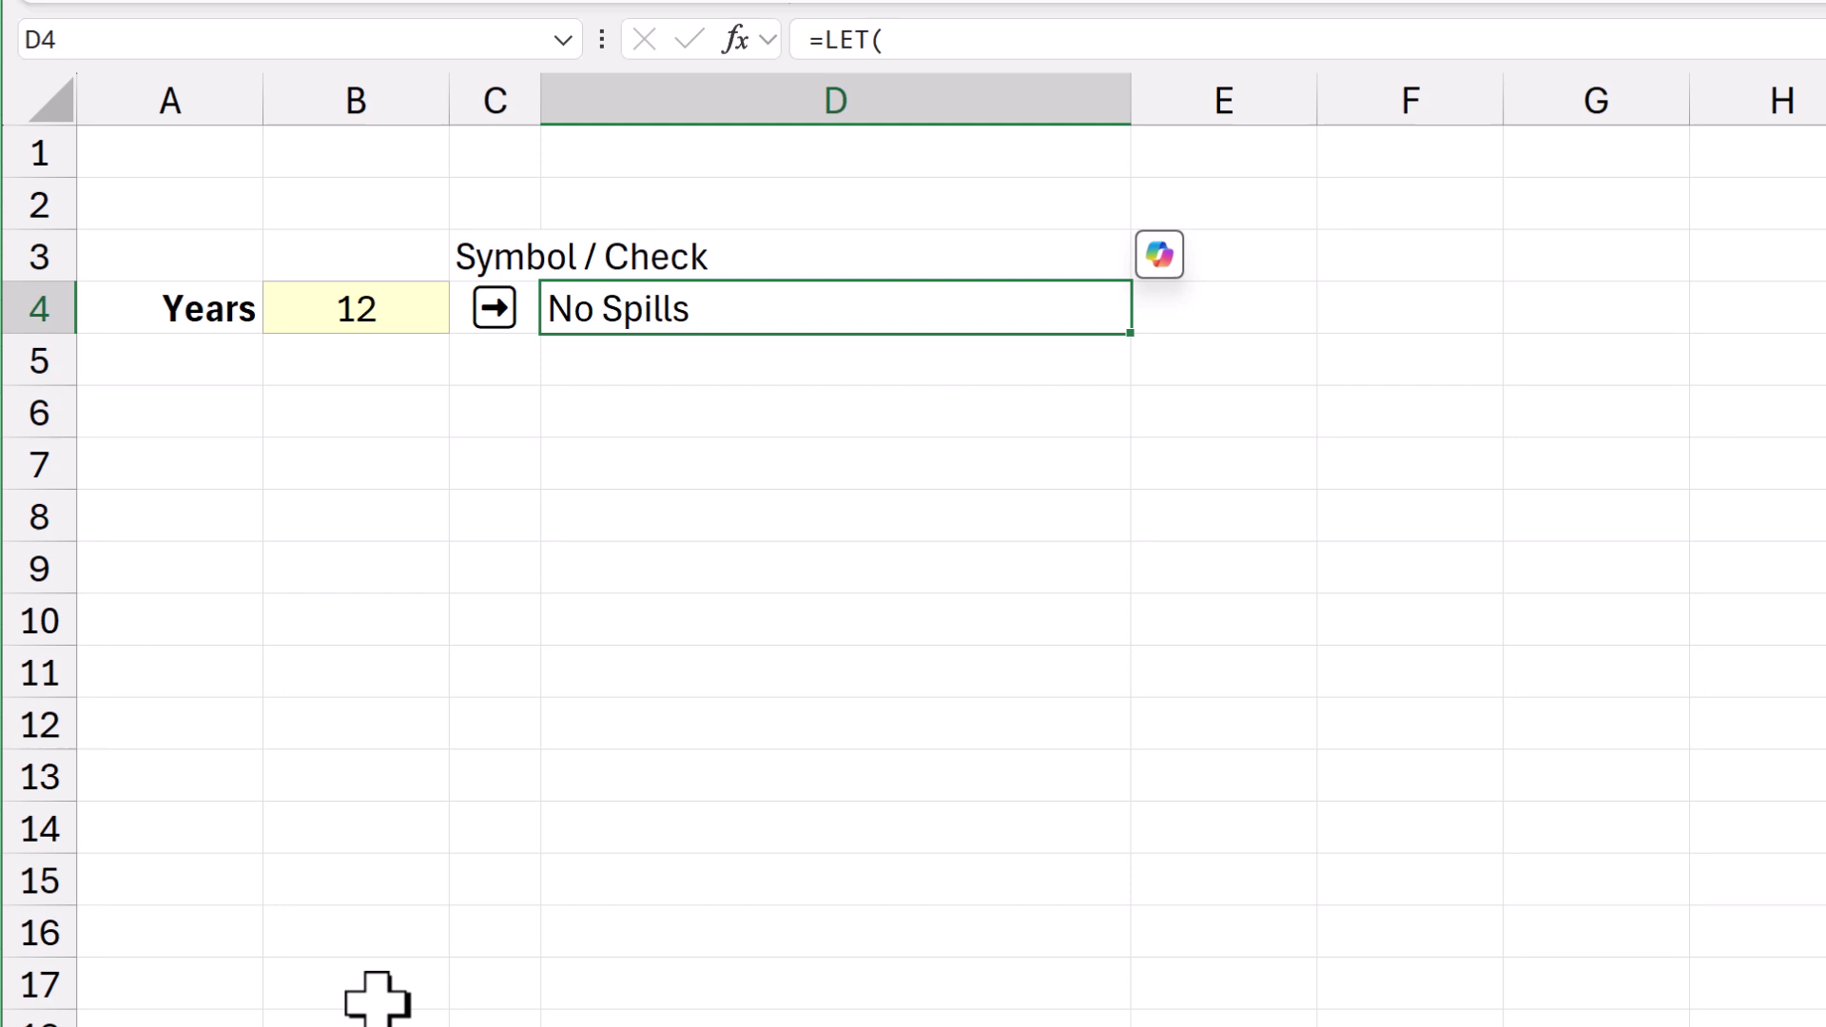
Select the arrow cell C4 and browse arrow symbols in the emoji picker, inserting nothing.
click(514, 314)
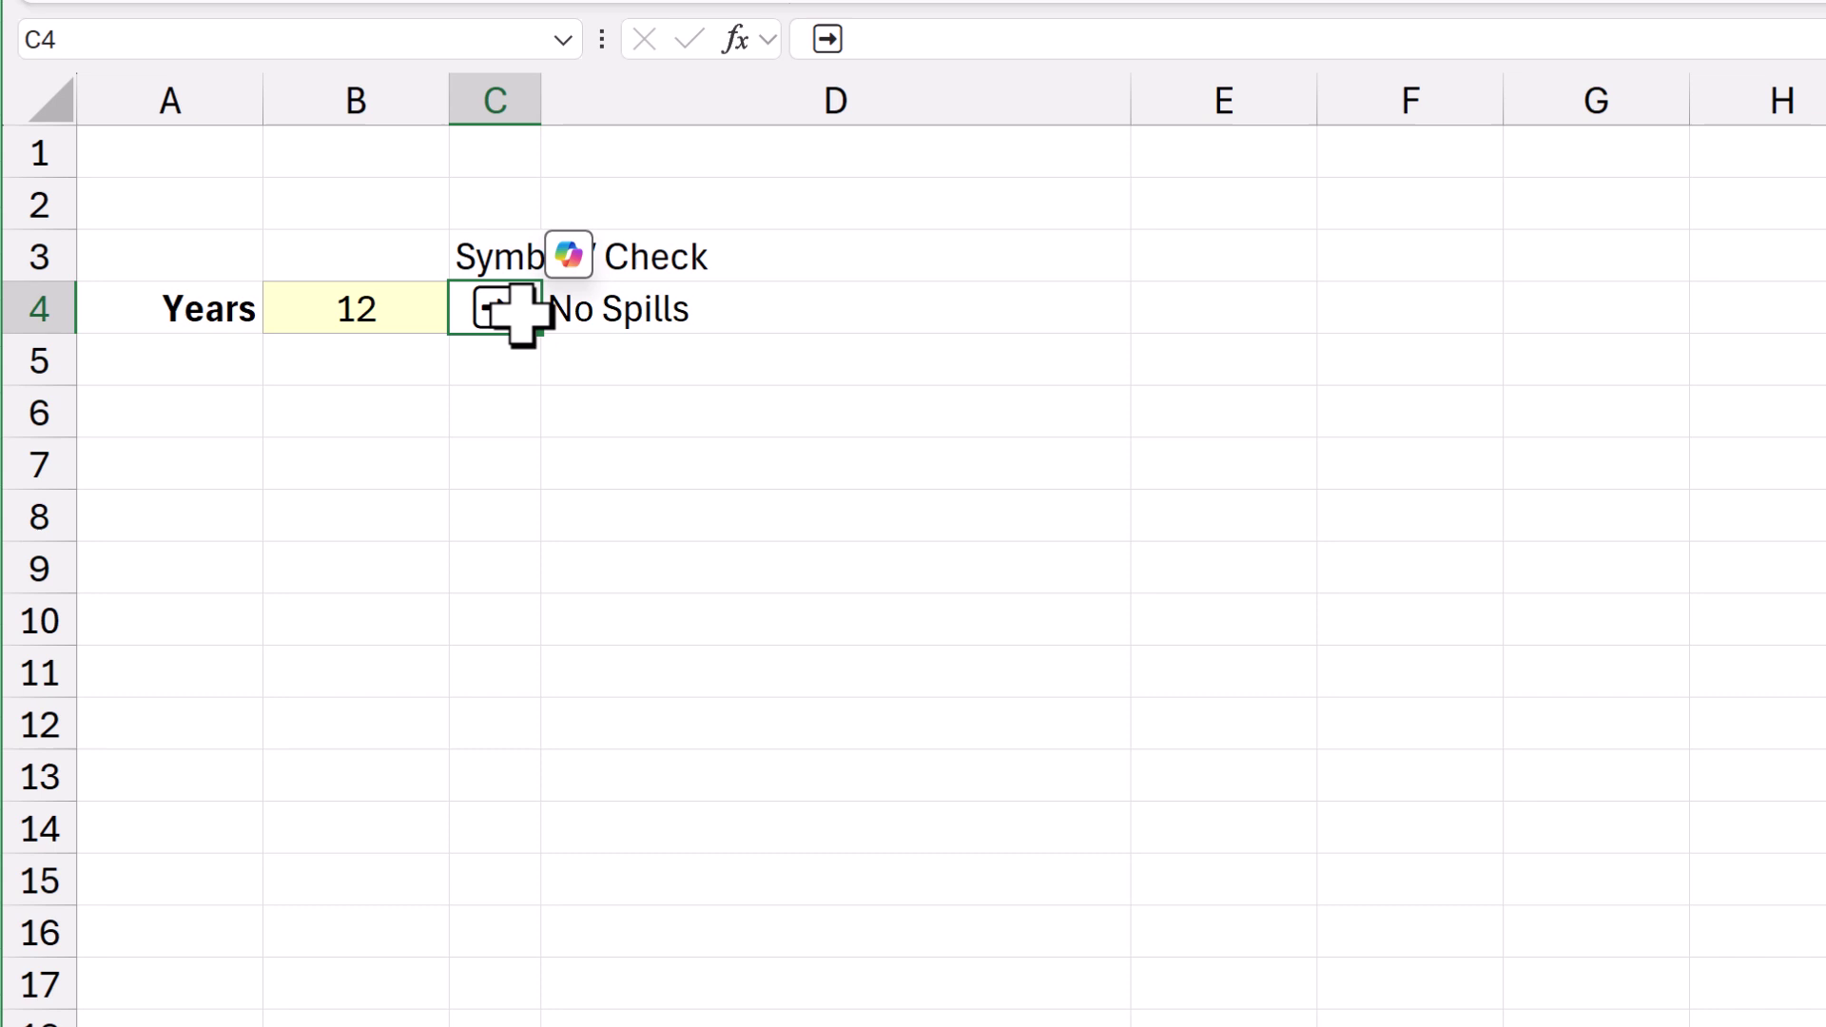
key(super+period)
text(right)
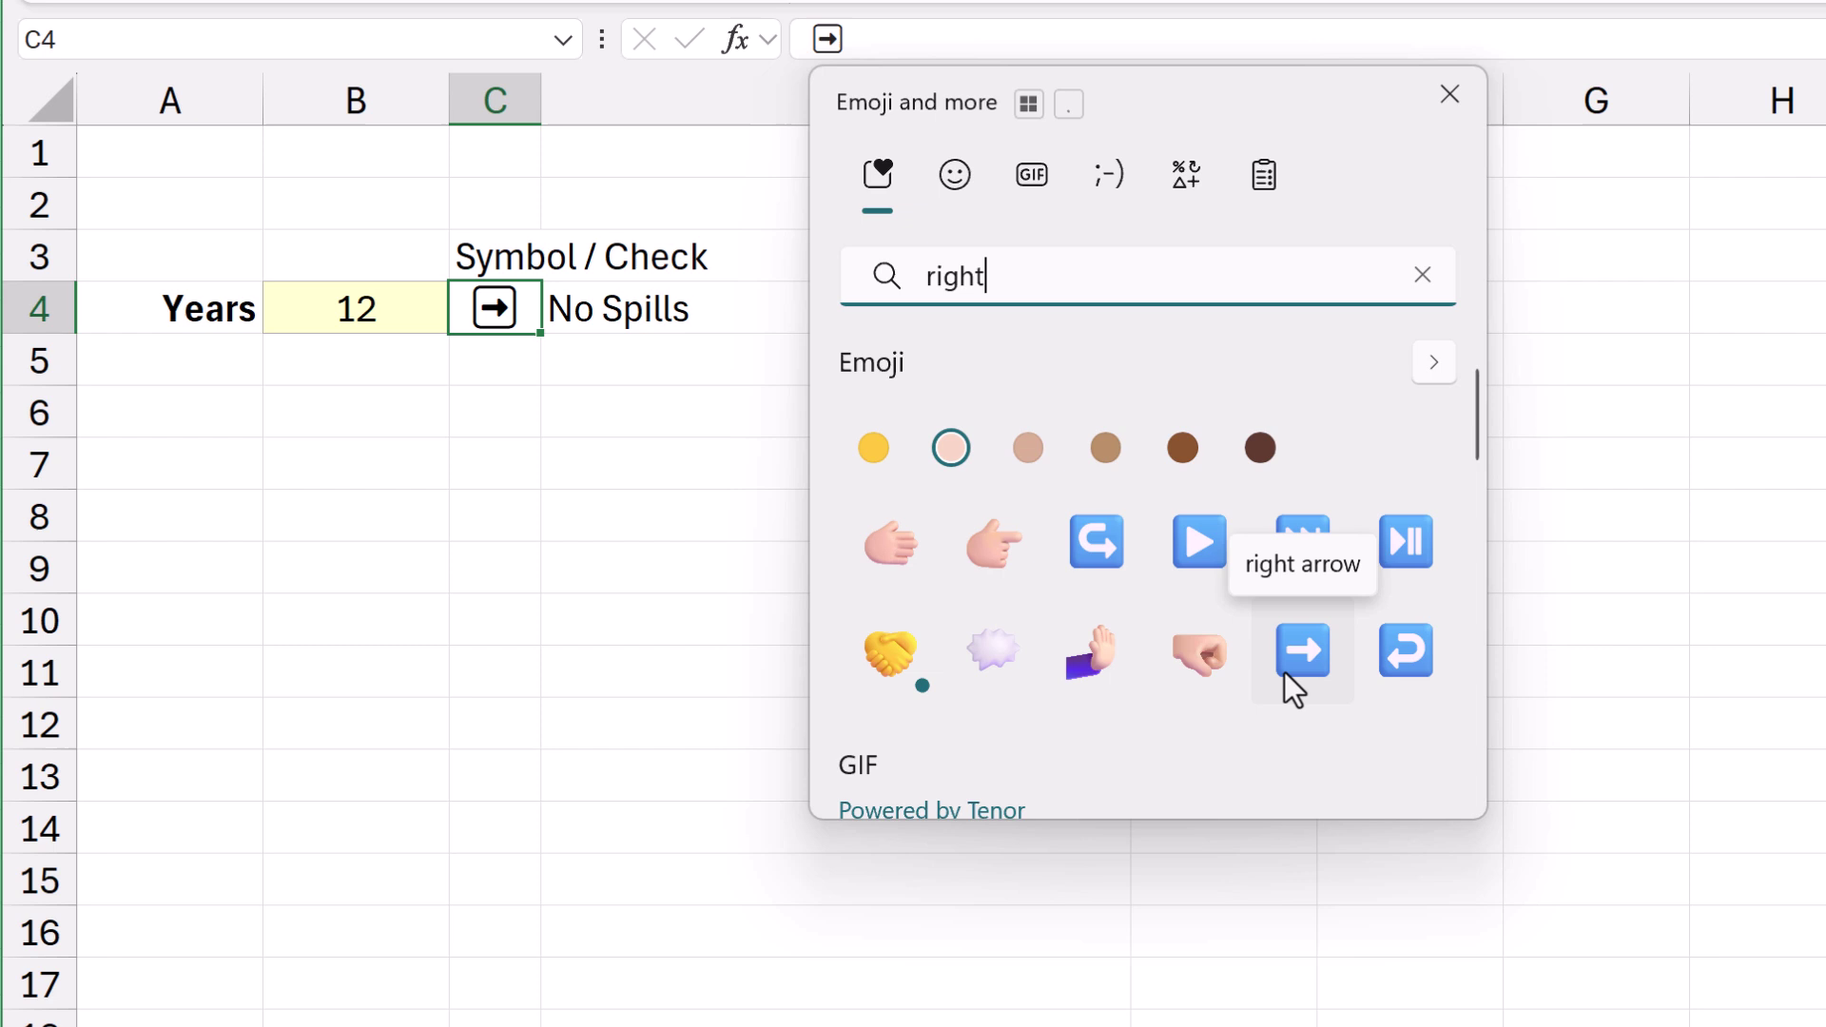
key(Escape)
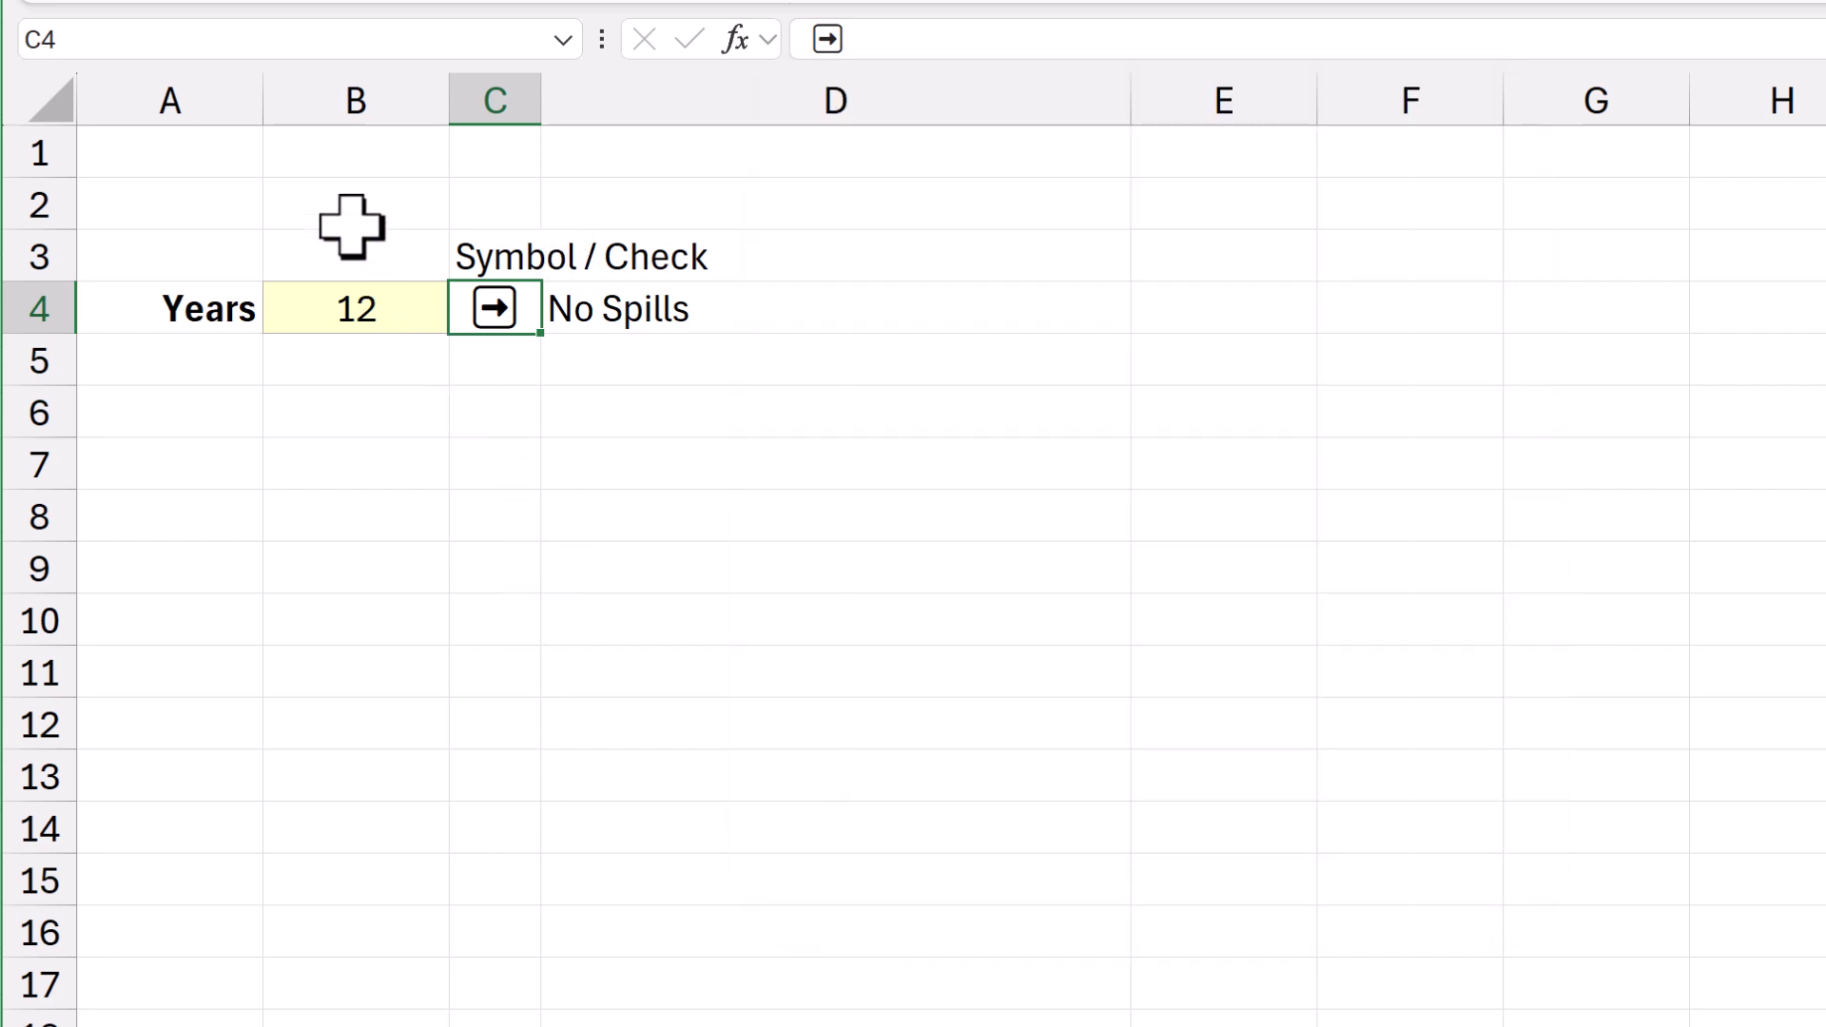
Name cell C4 'CheckSymbol' using the Name Box.
click(287, 59)
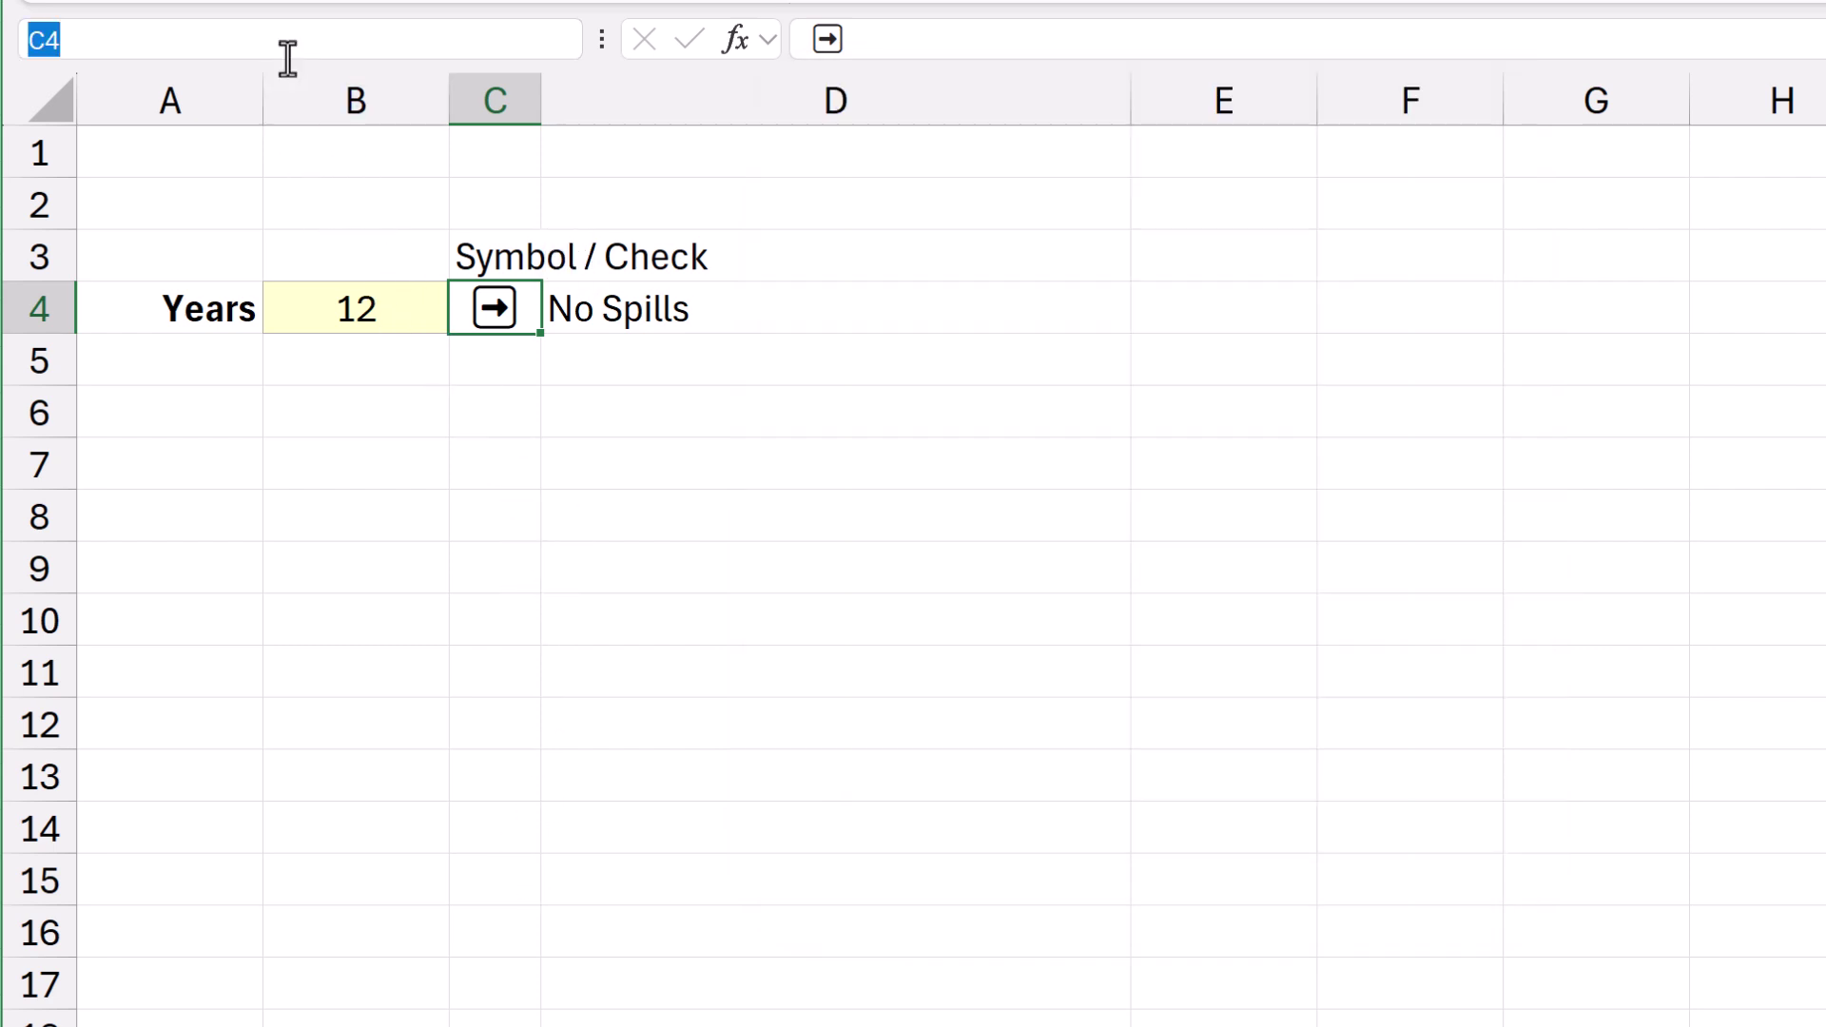
text(CheckSymbol)
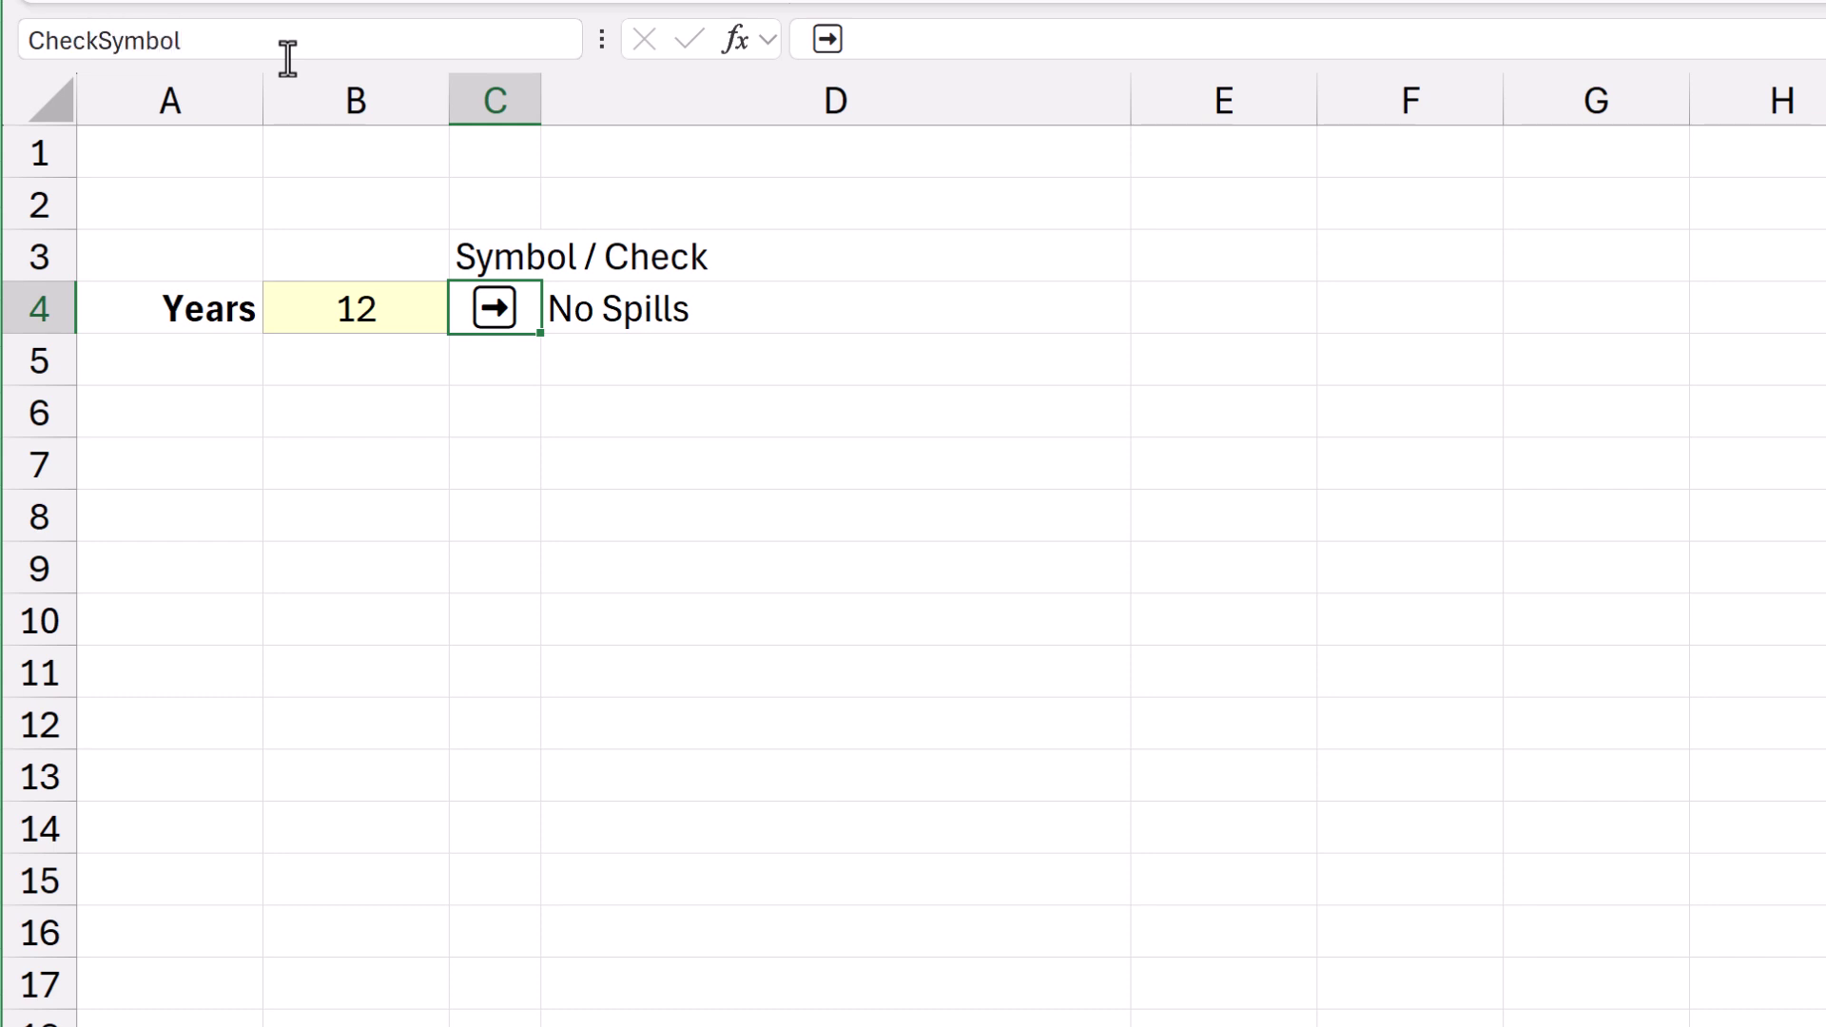
key(Return)
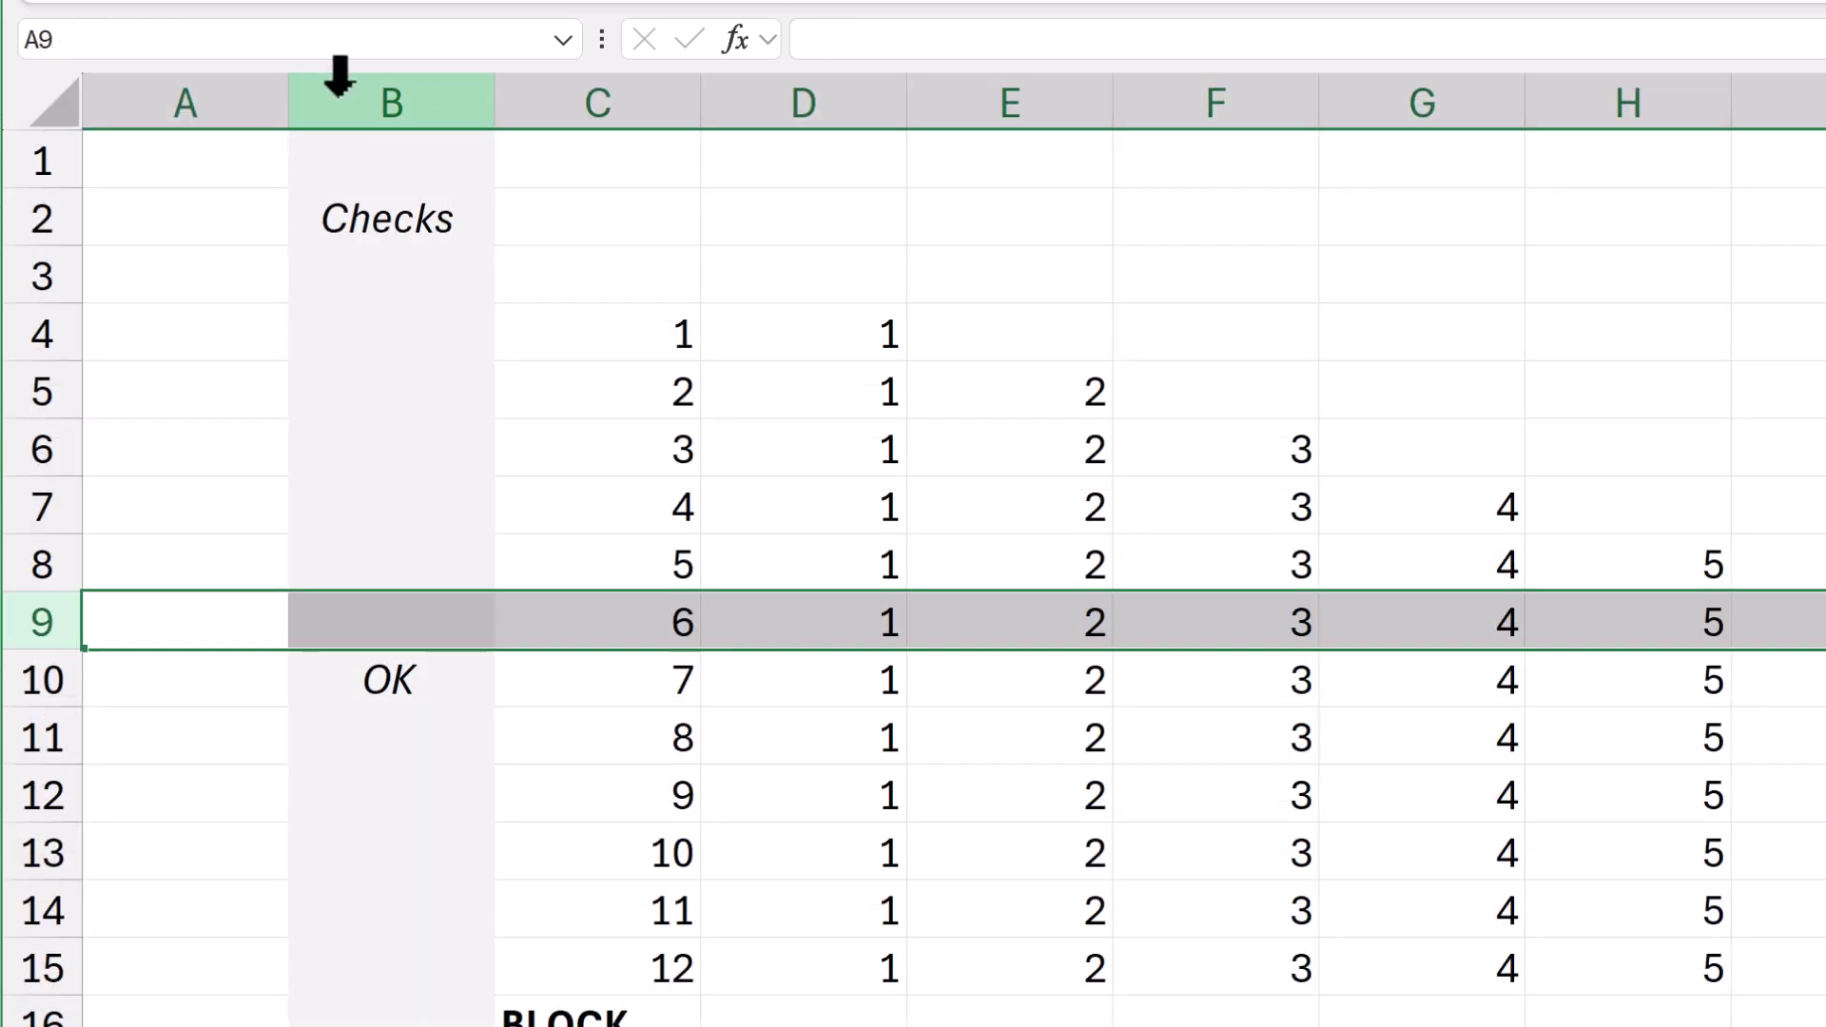
Enter 'asdasd' in C7 on Workings so the SEQUENCE in C4 shows #SPILL!
click(404, 683)
double_click(490, 677)
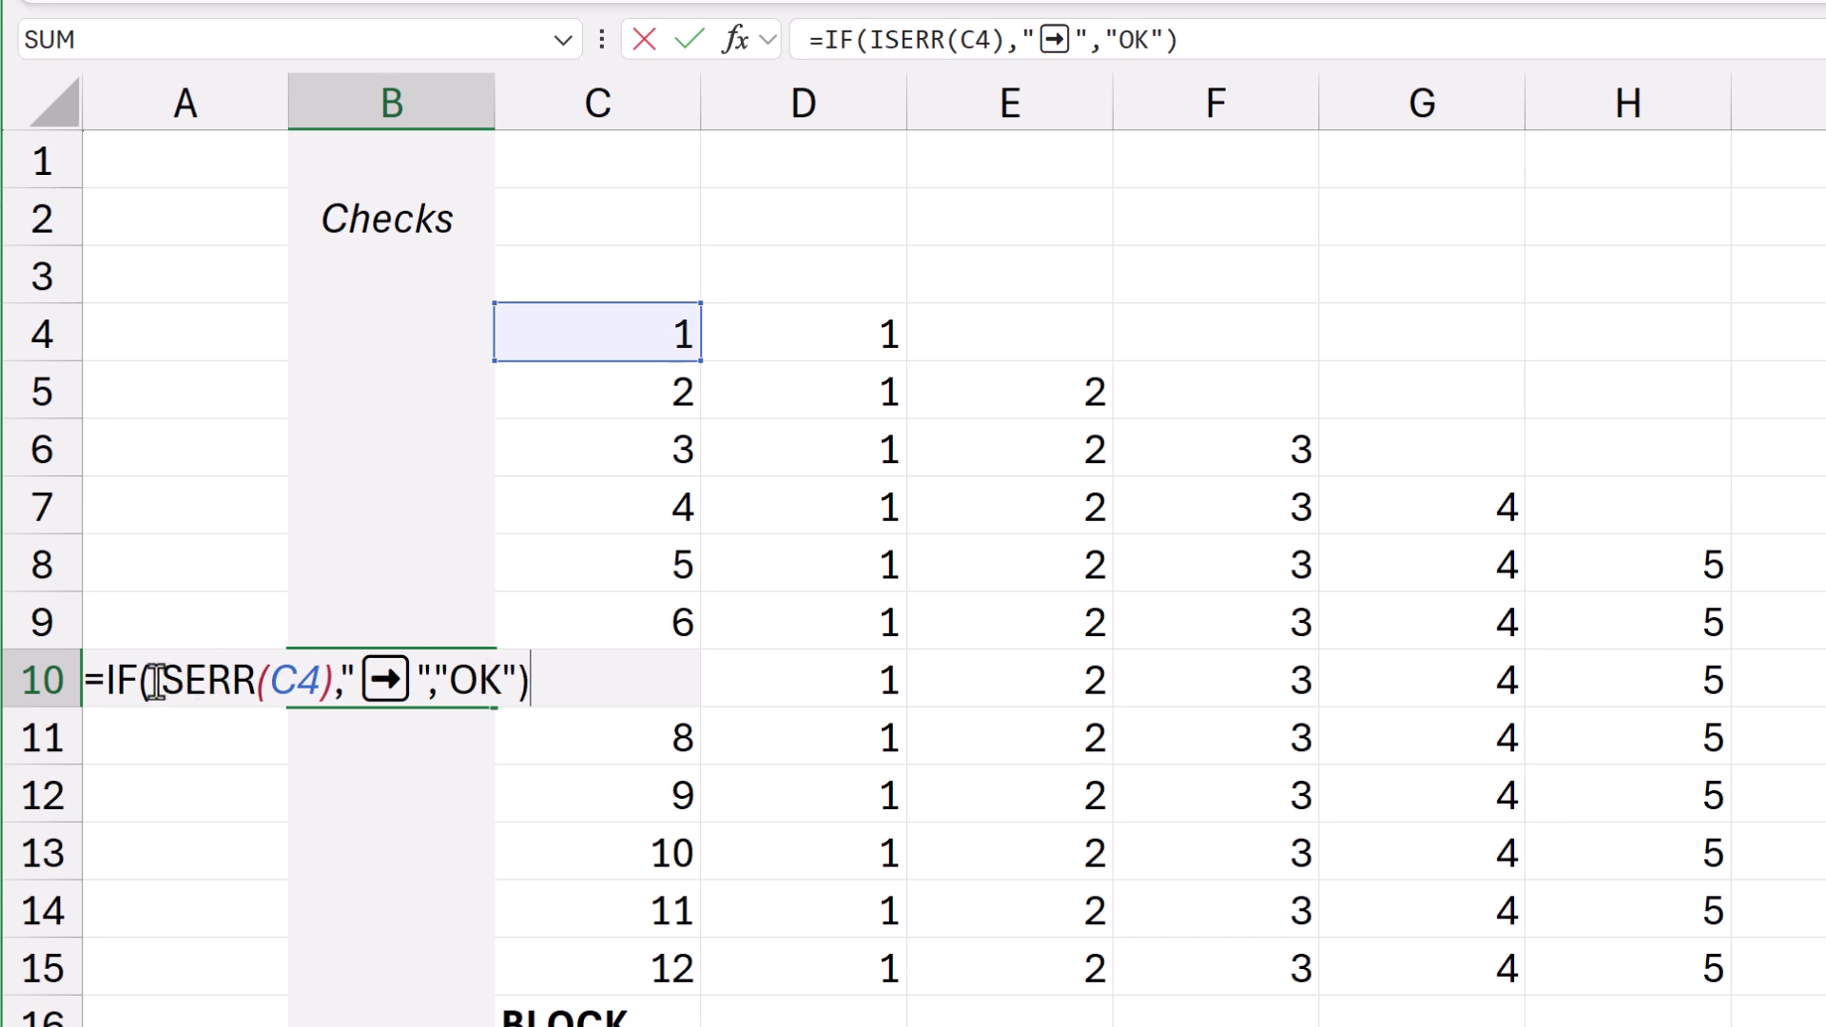
click(616, 335)
double_click(619, 338)
click(644, 495)
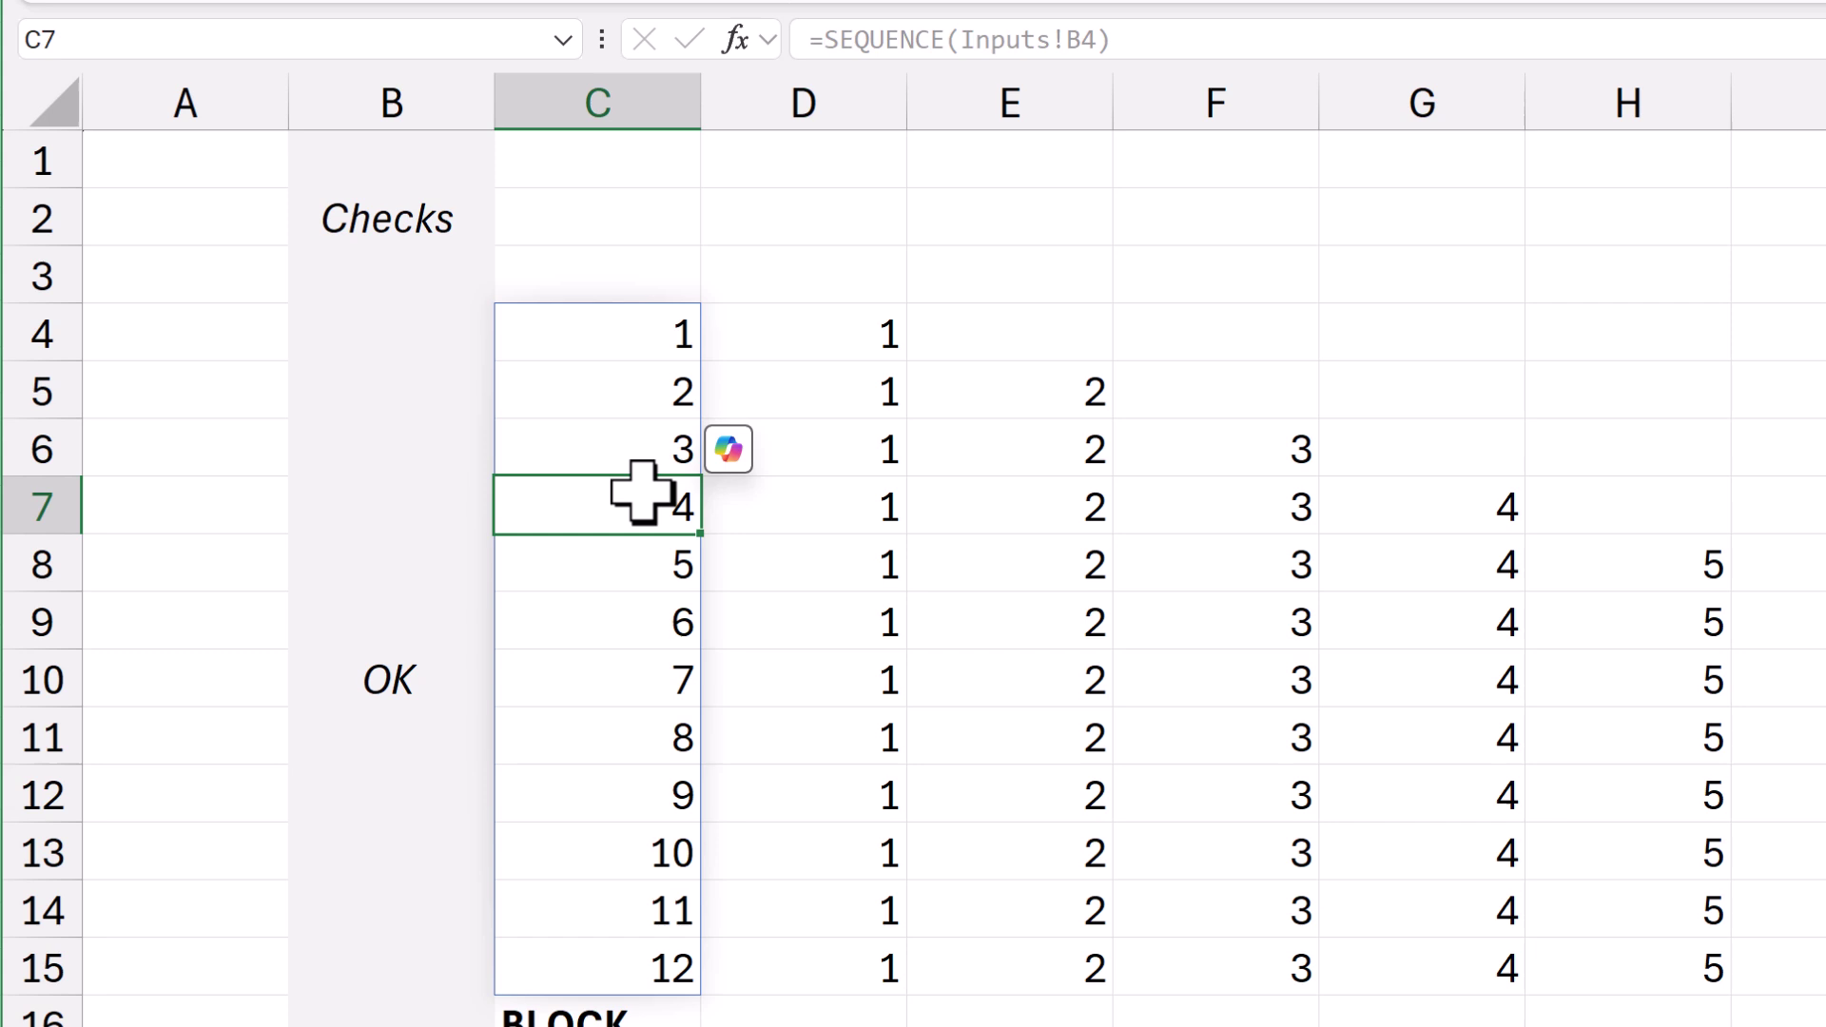
text(asdasd)
key(Return)
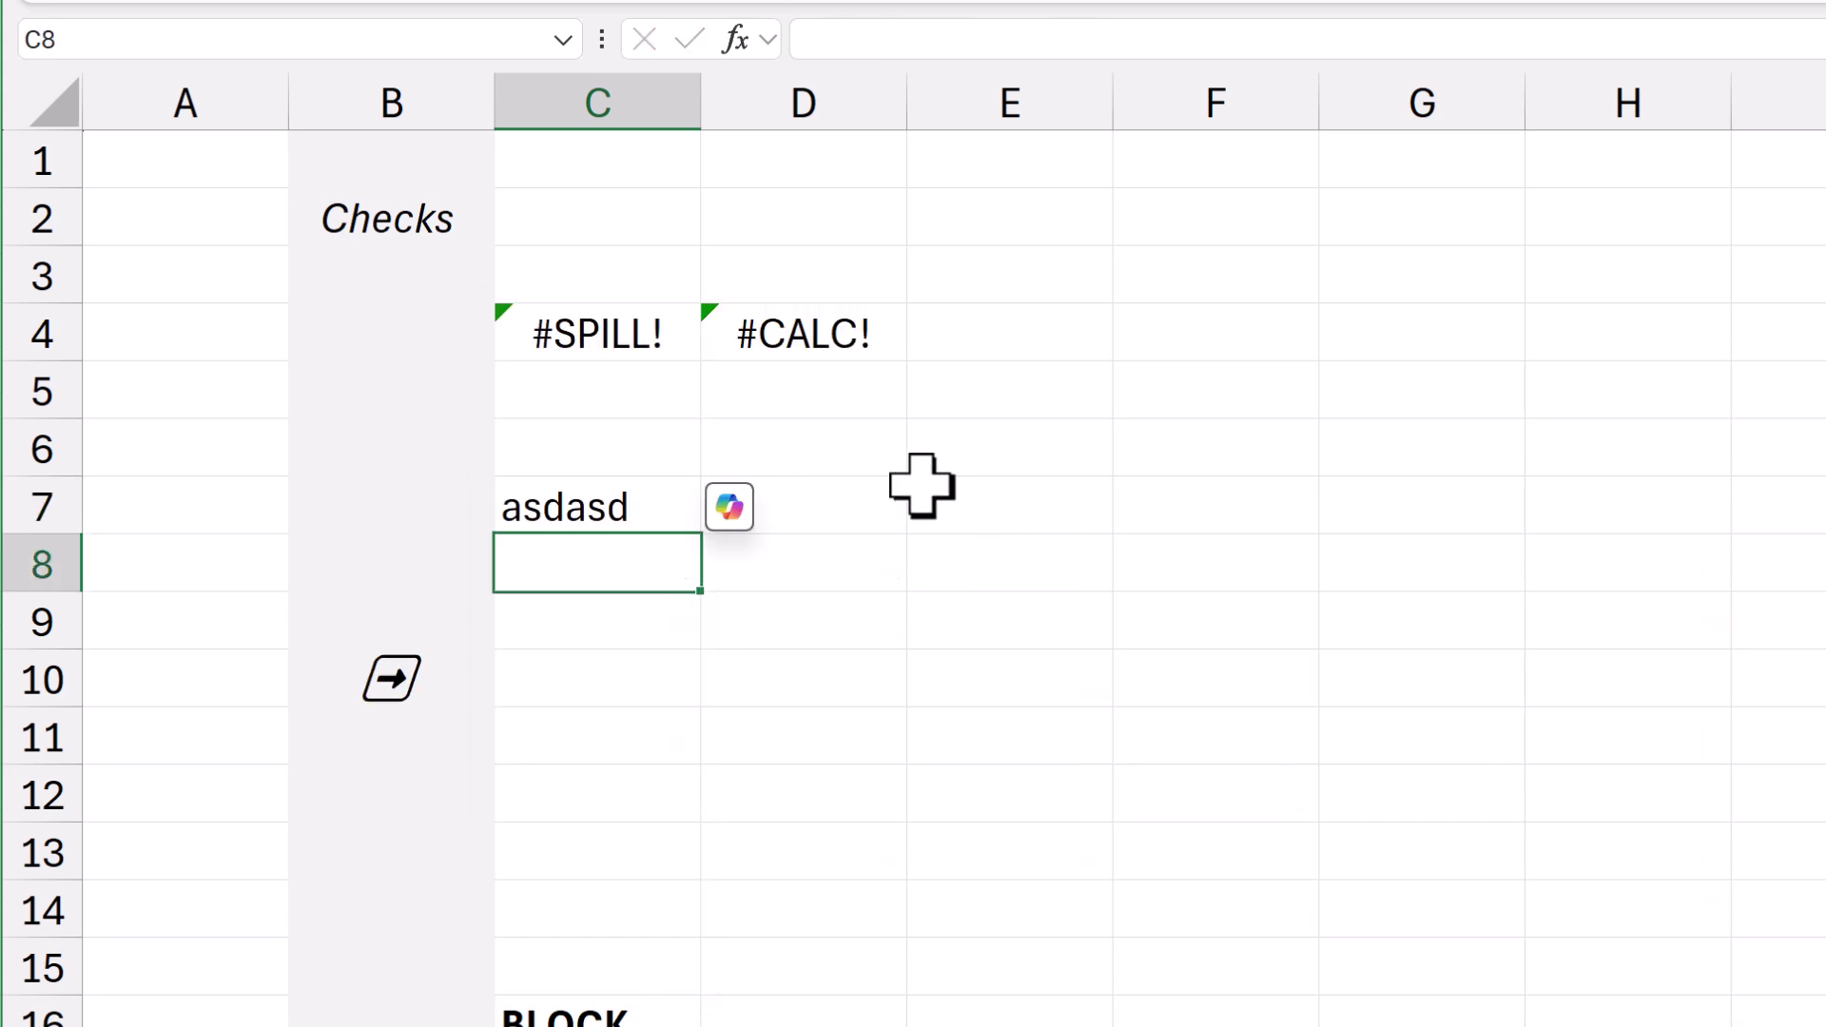
Move the arrow check formula from B10 up to B6.
click(692, 347)
click(407, 685)
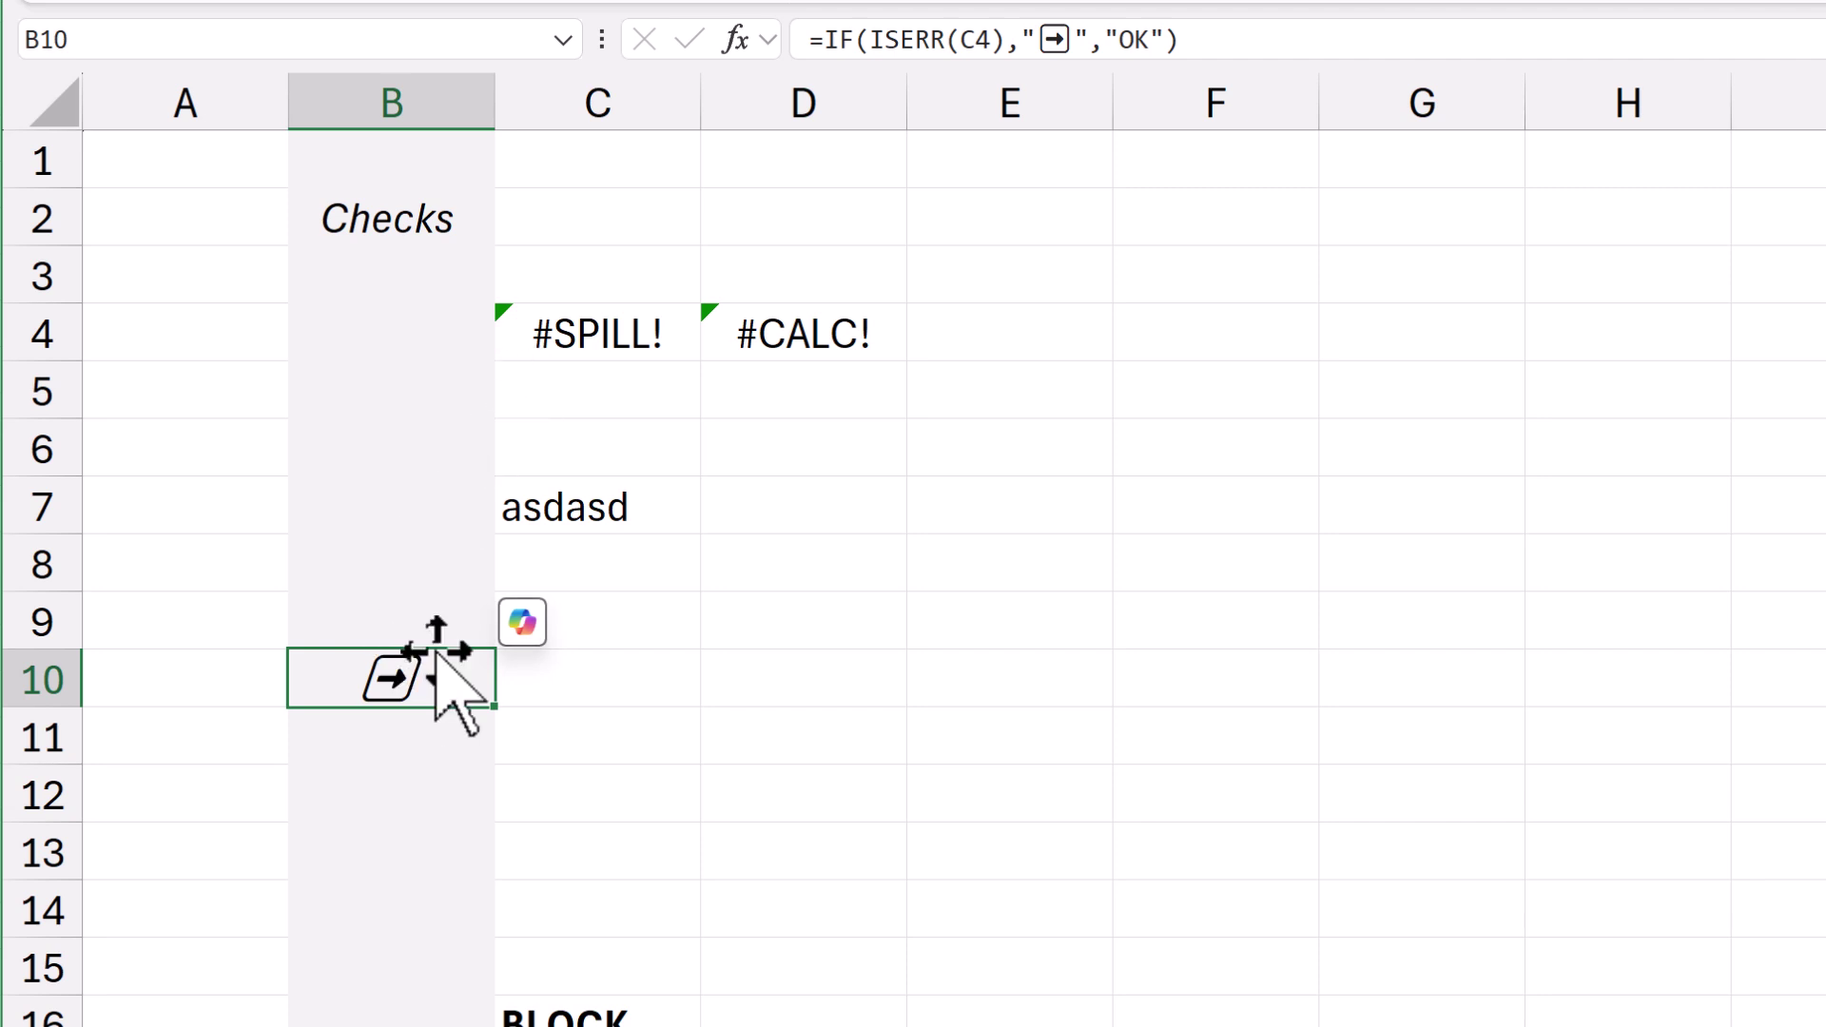
drag(435, 654, 441, 443)
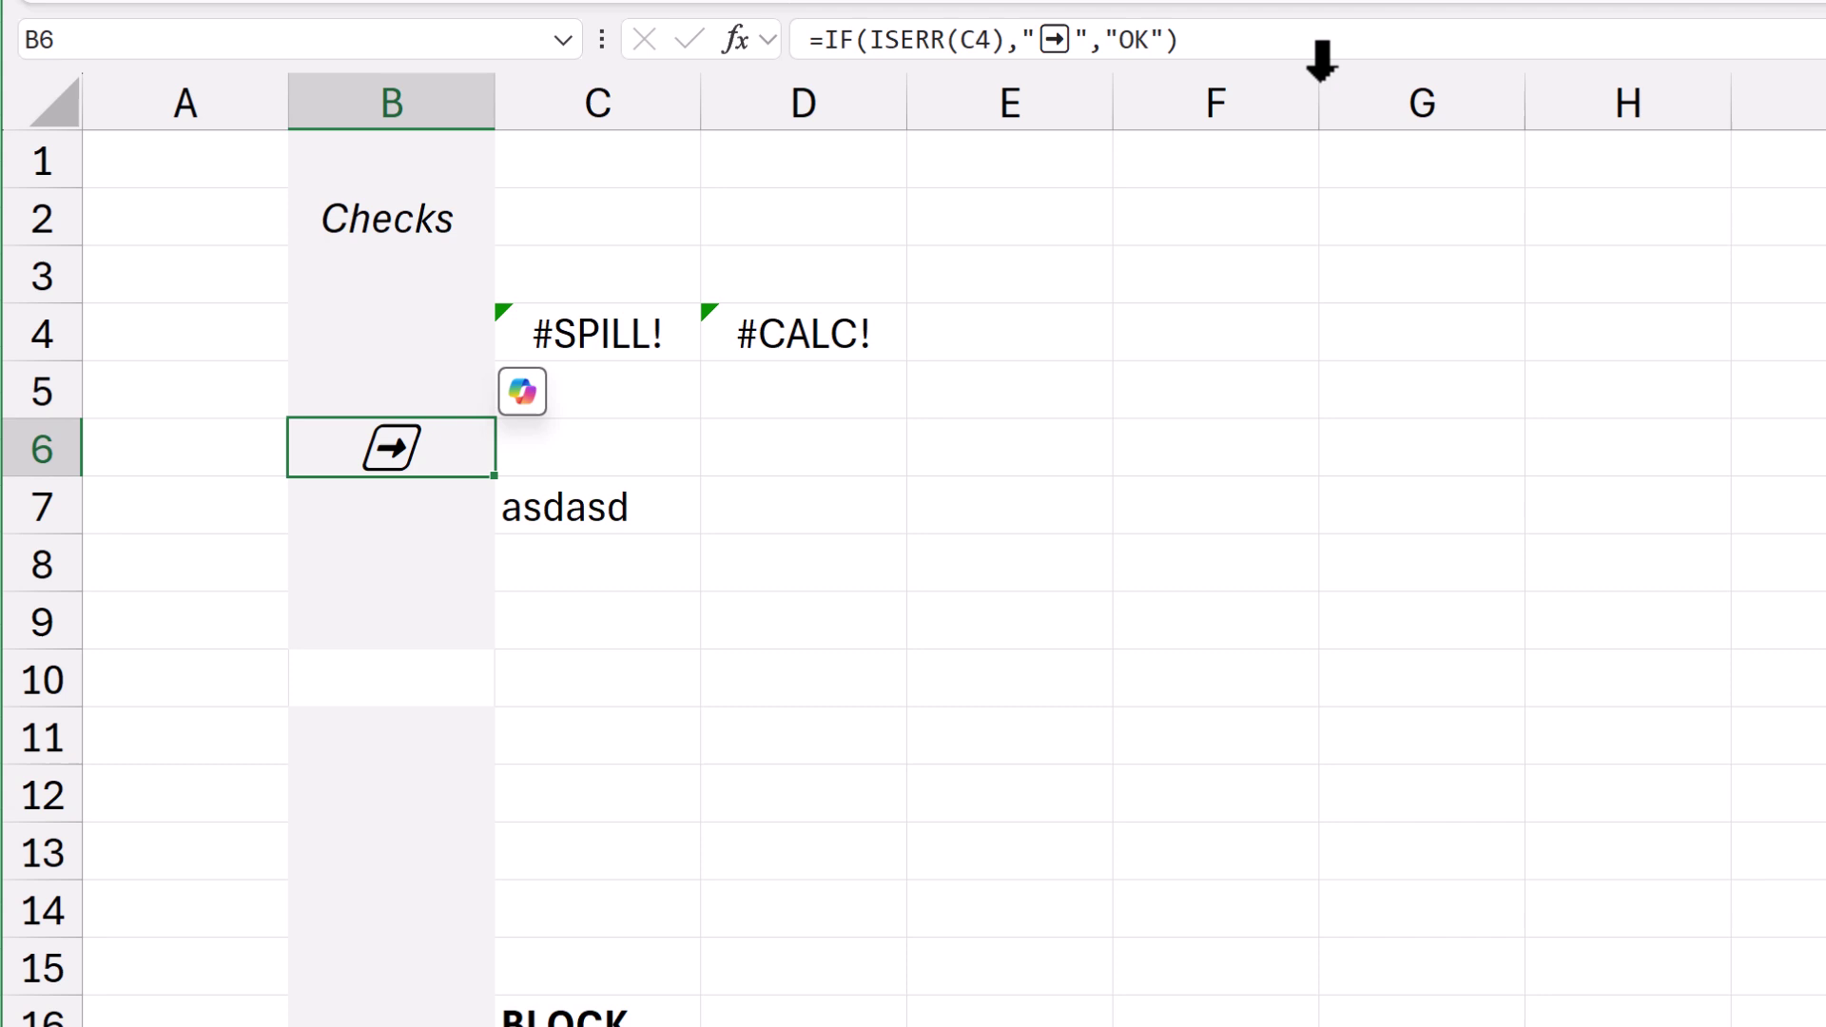
Change B6 to =IF(ISERR(C4),CheckSymbol,"OK"), replacing the hardcoded arrow with the CheckSymbol name.
key(F2)
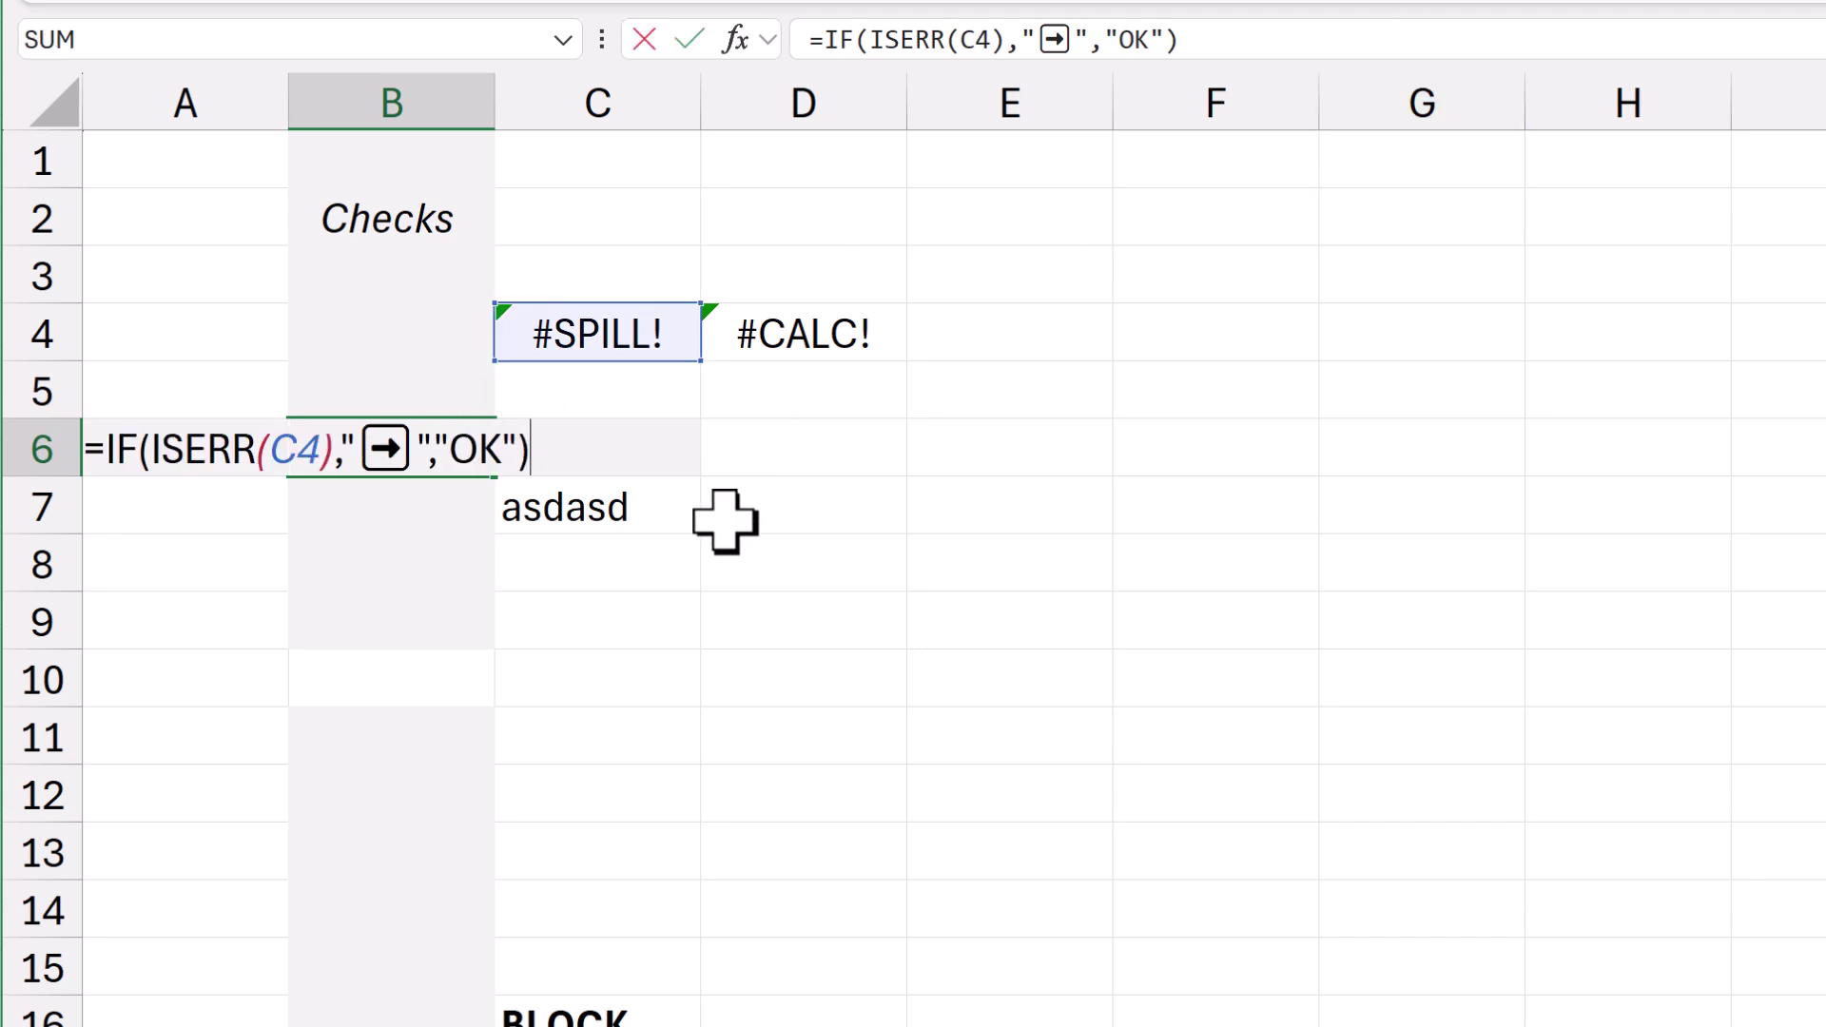
key(Left)
key(Left)
key(Left)
key(Left)
key(Left)
key(Left)
key(Left)
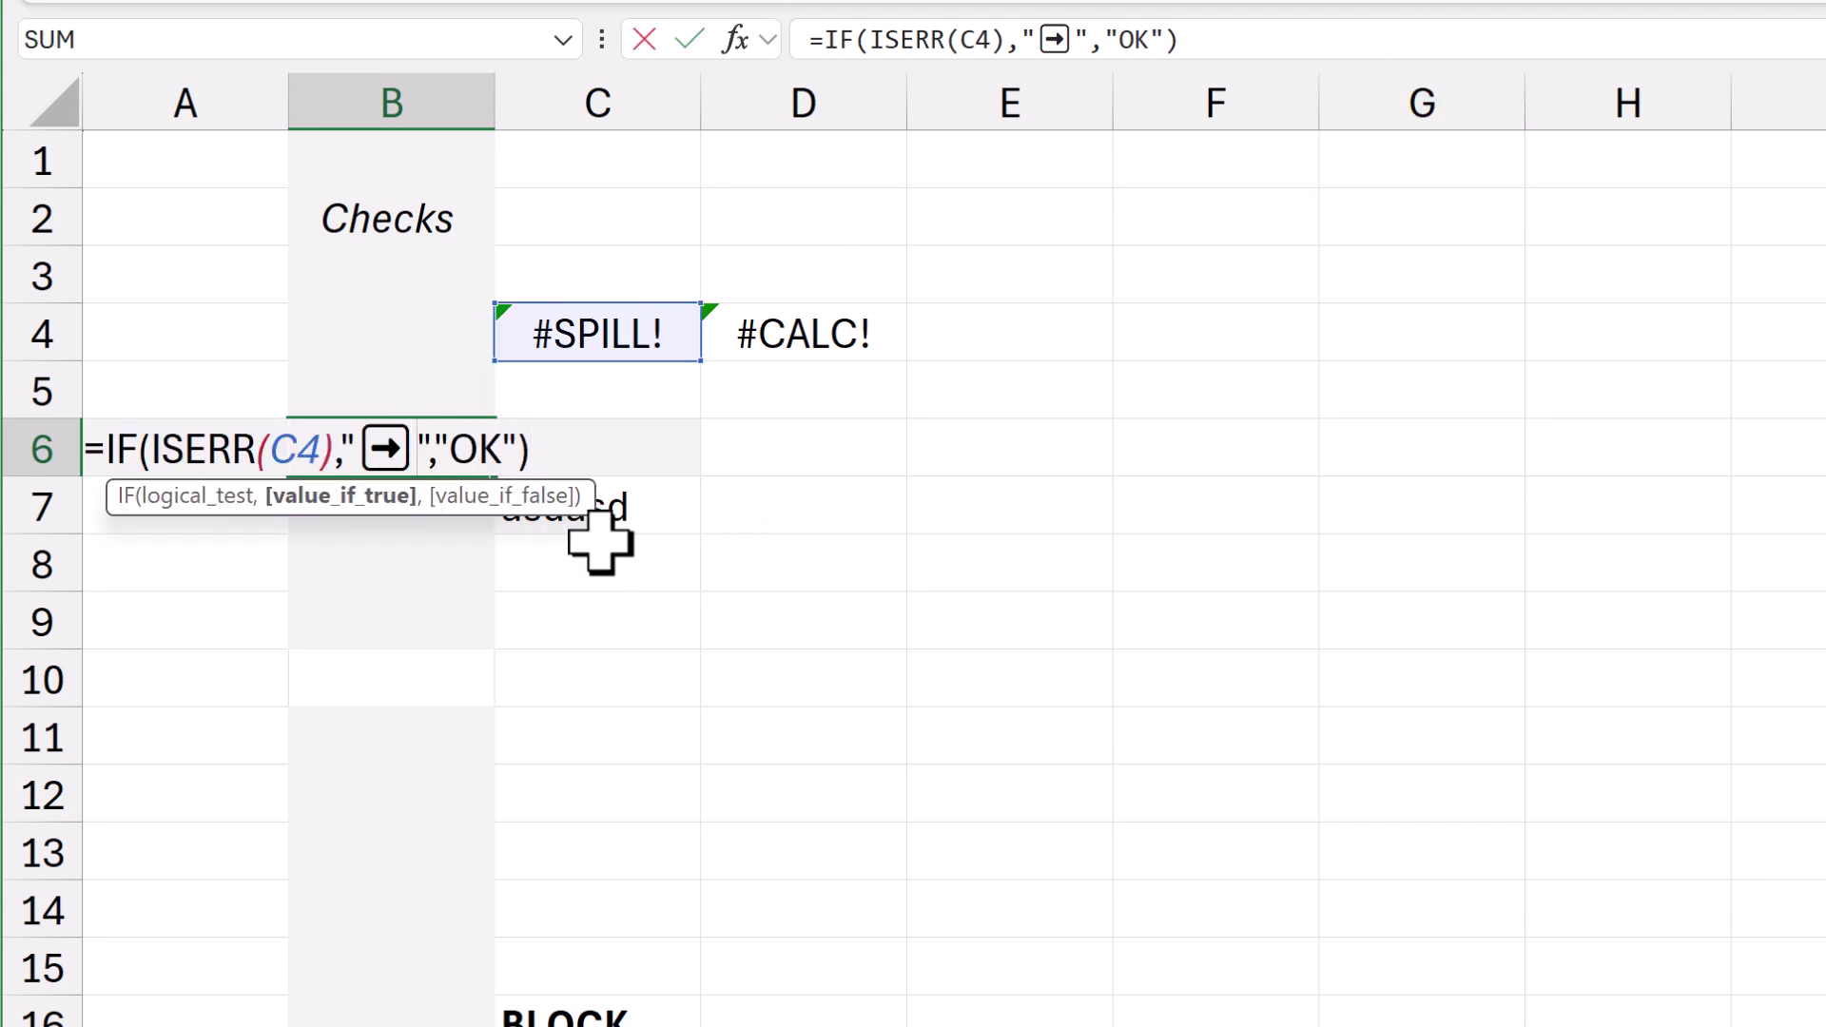
key(End)
key(Left)
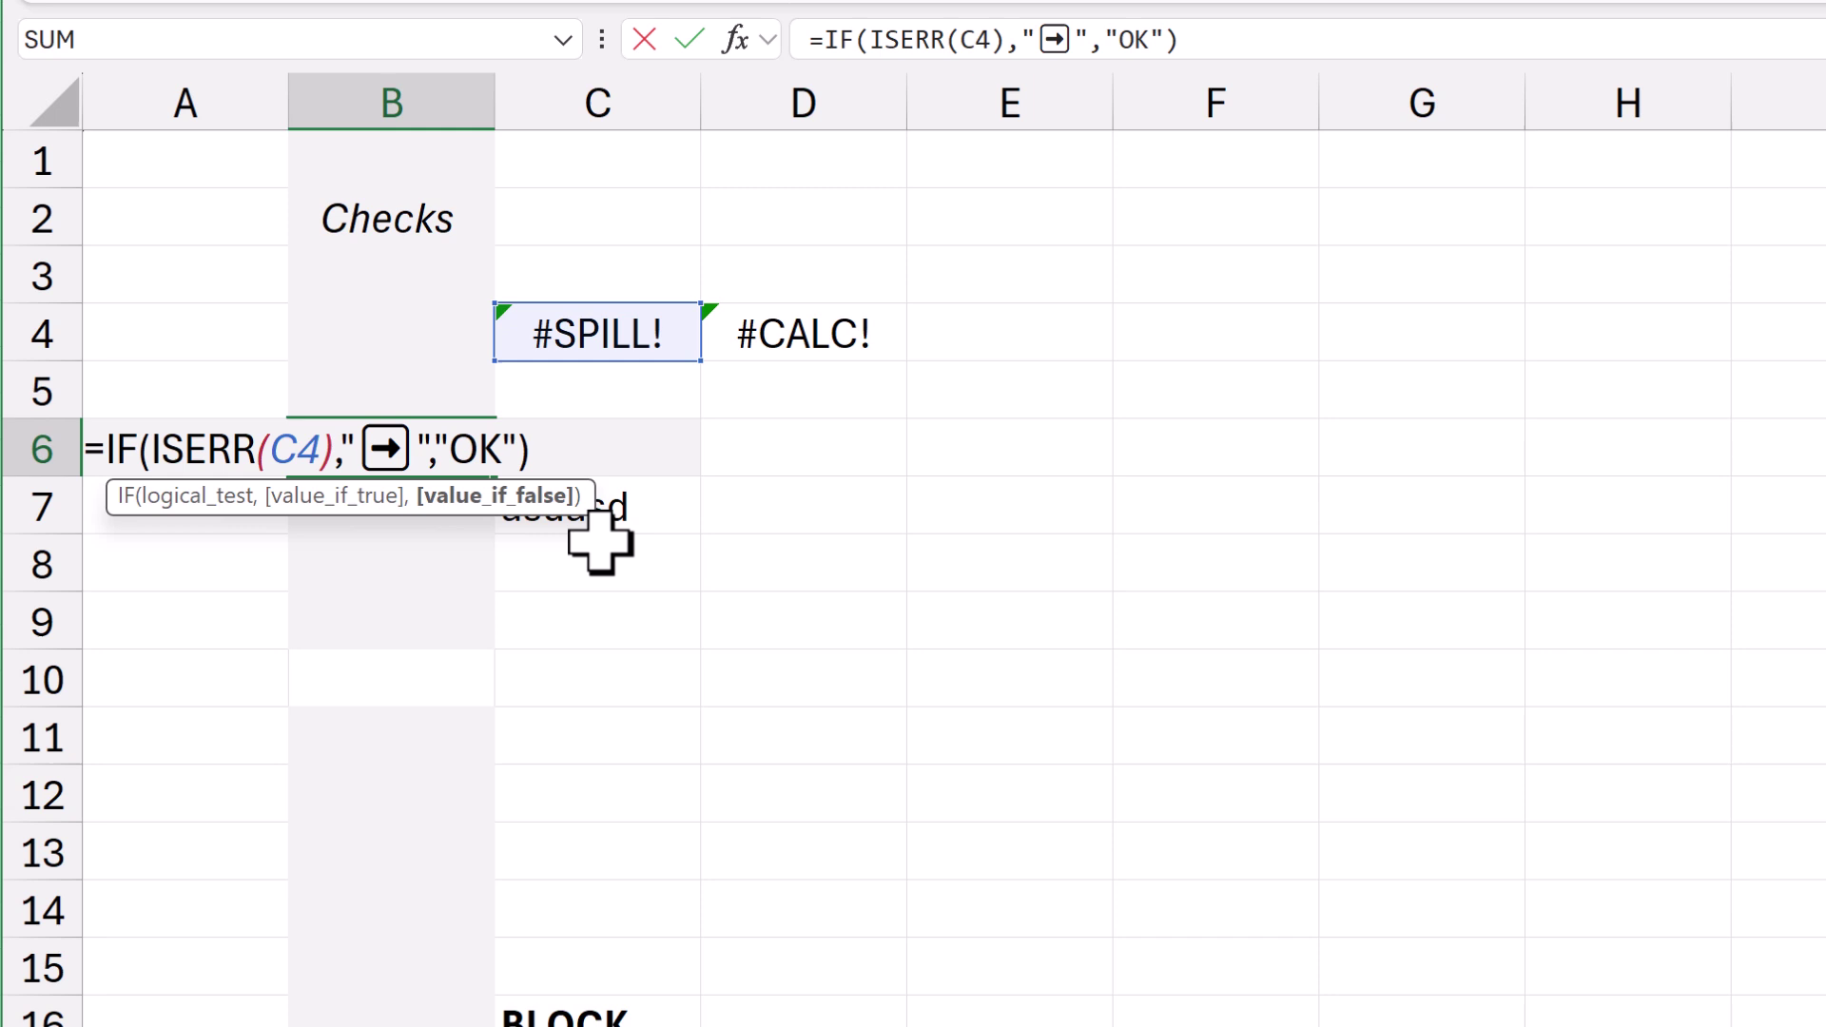
key(Left)
key(Left)
key(Left)
key(Left)
key(Left)
key(Left)
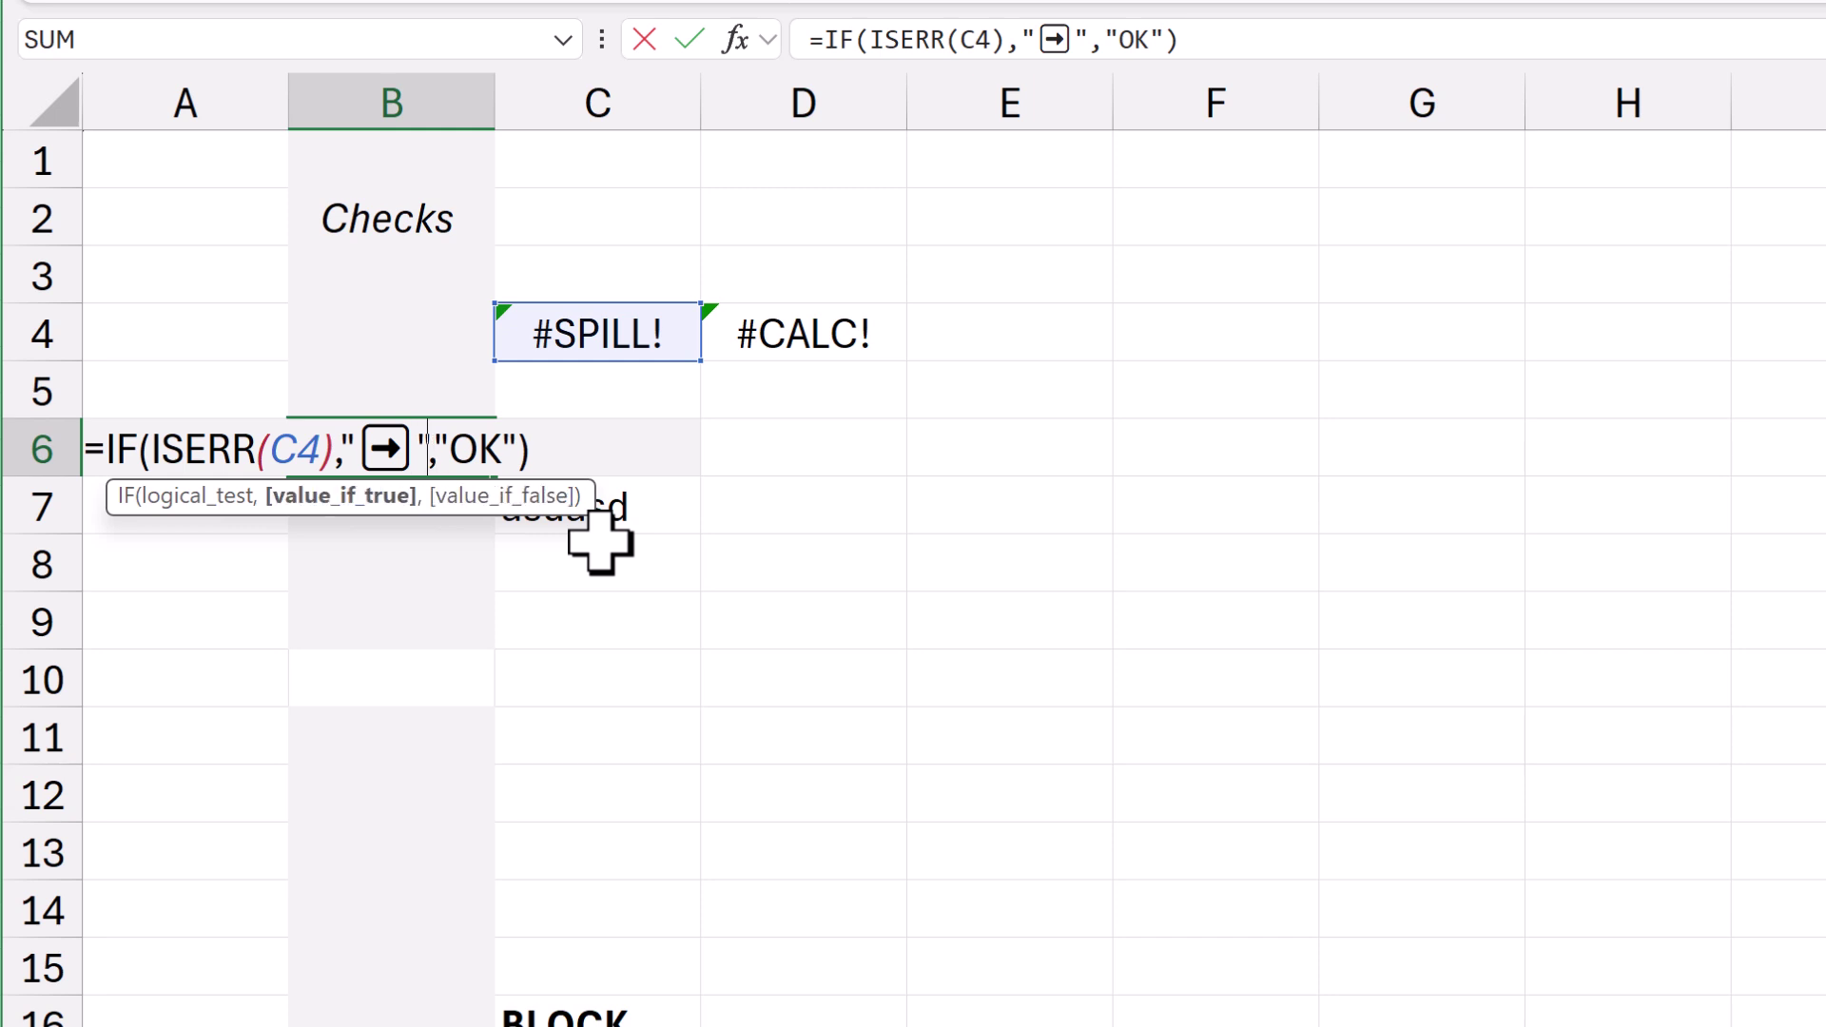
key(BackSpace)
key(Delete)
key(Delete)
key(Delete)
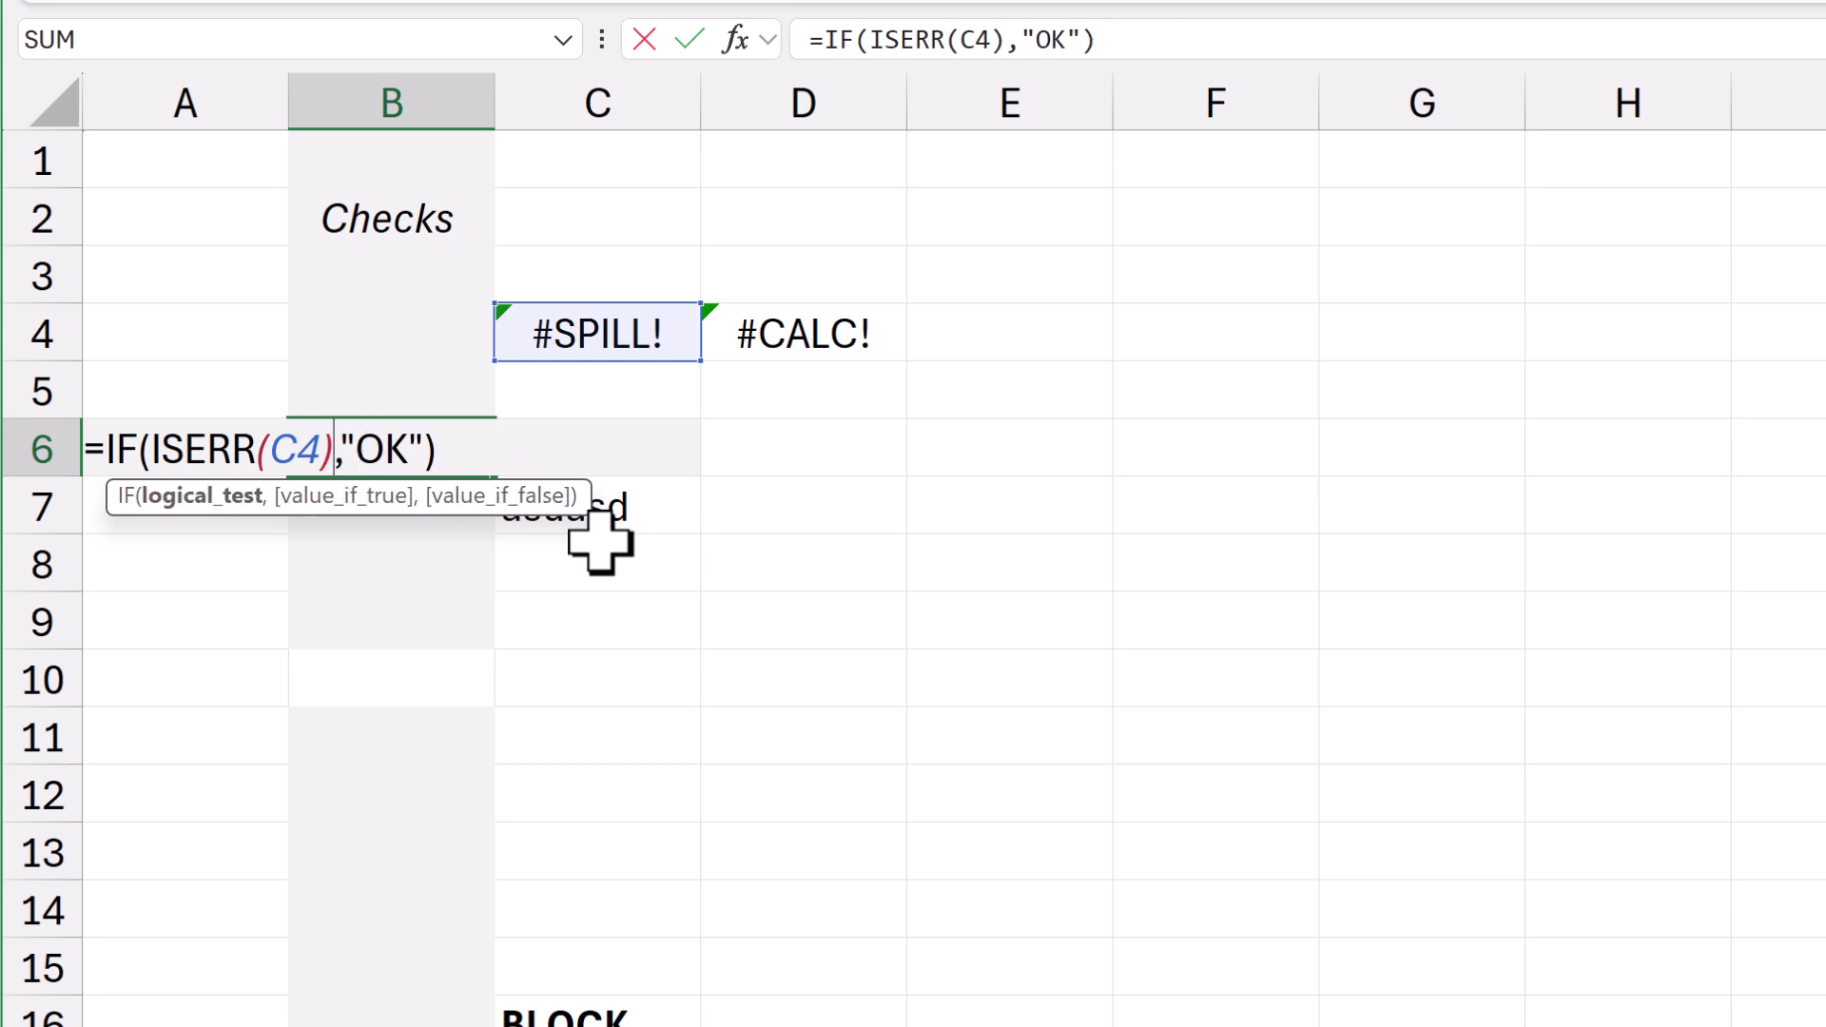
text(,Ch)
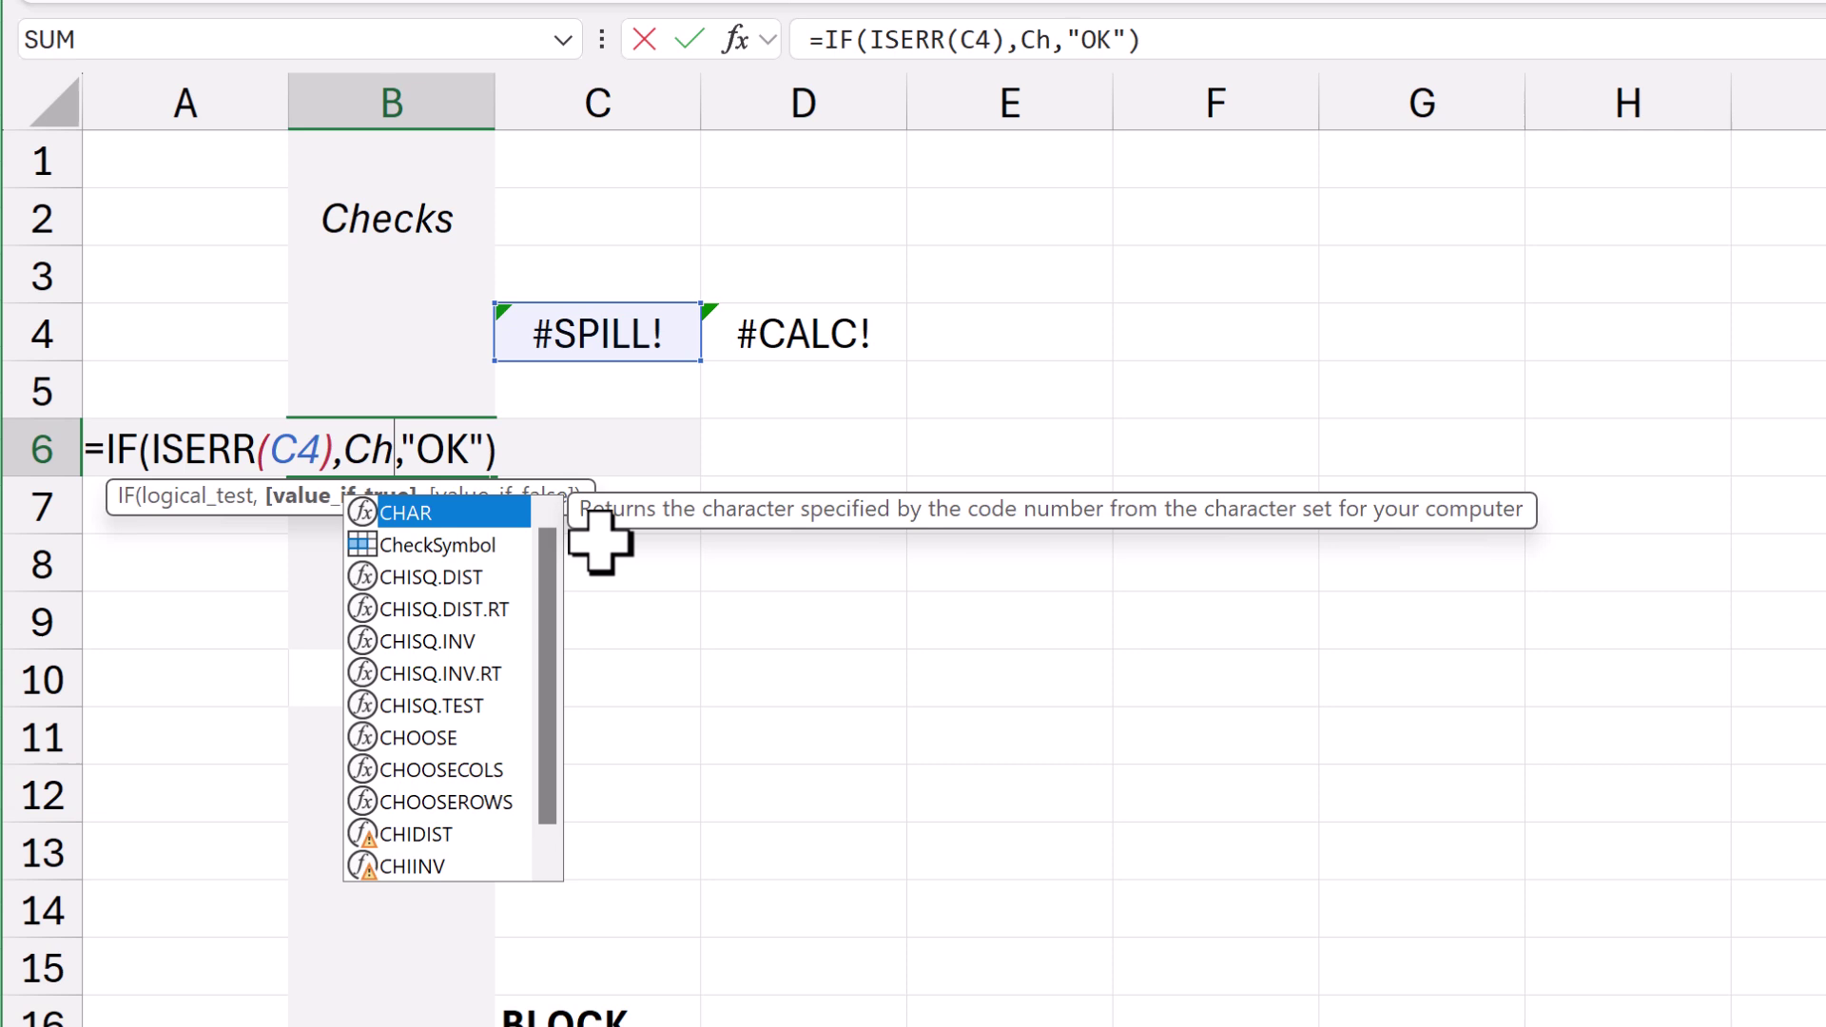
key(Down)
key(Tab)
key(Return)
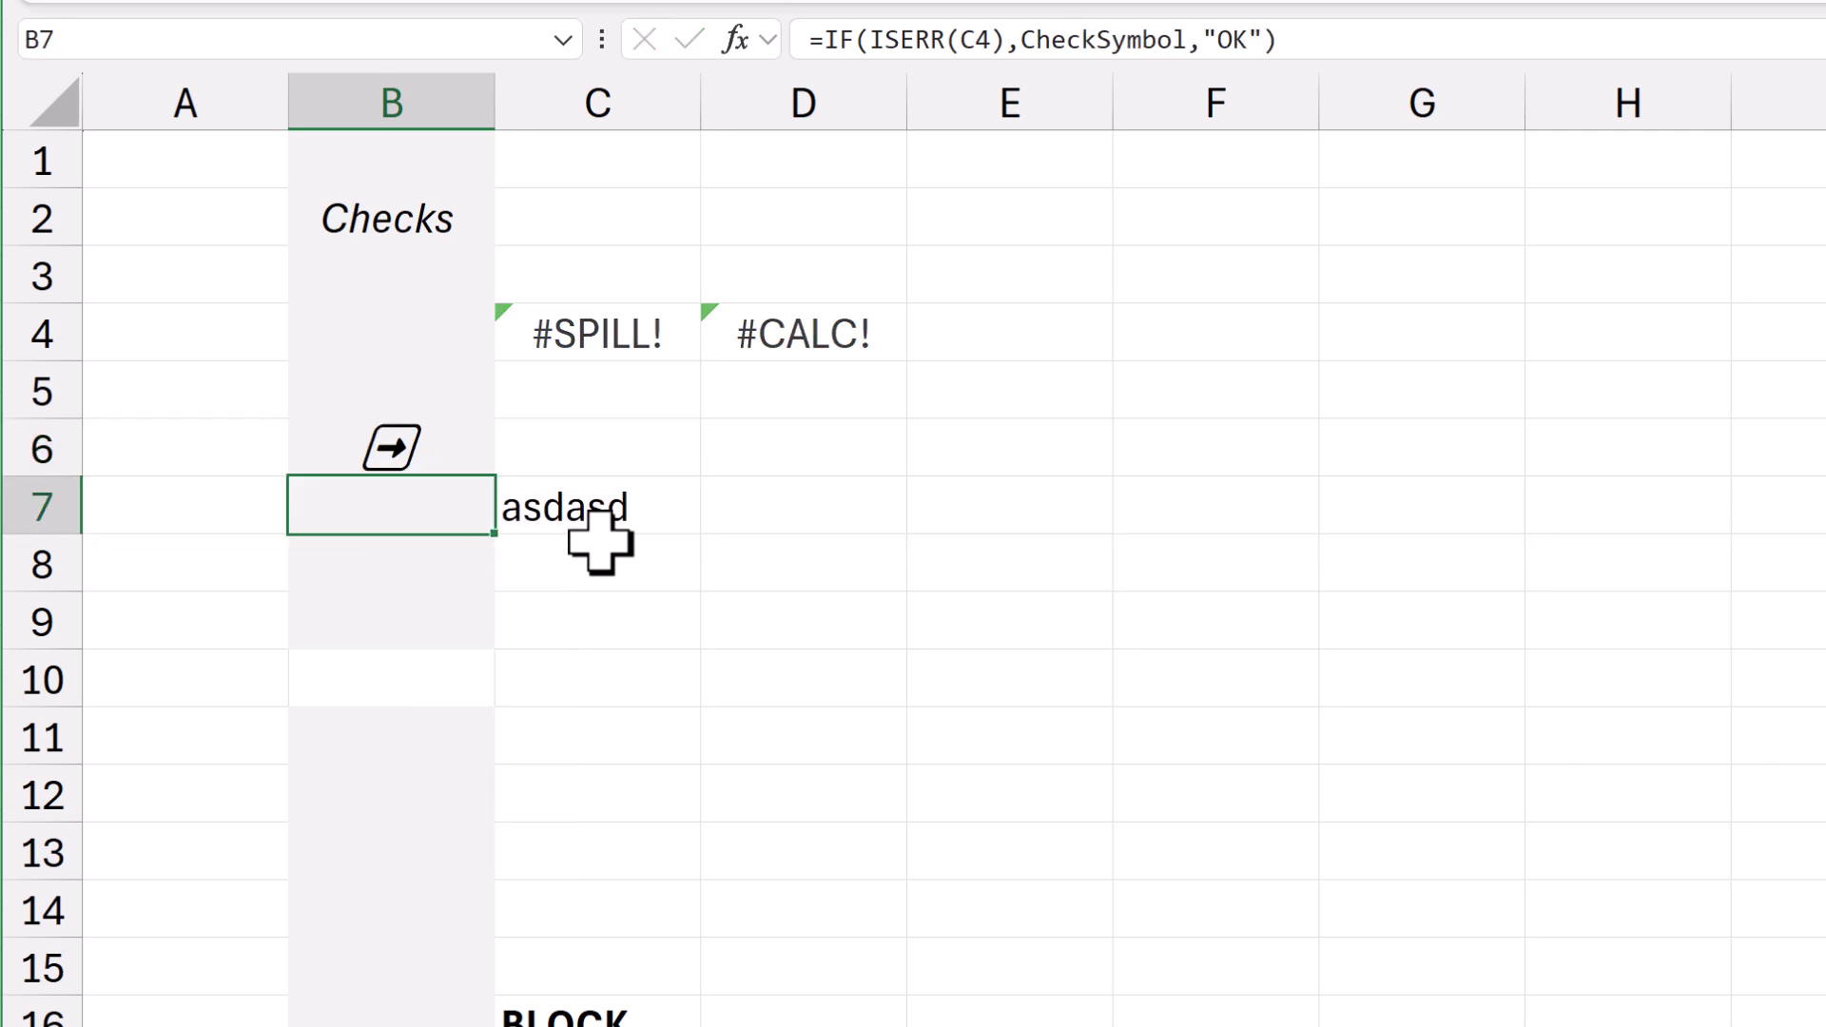
key(Up)
key(F2)
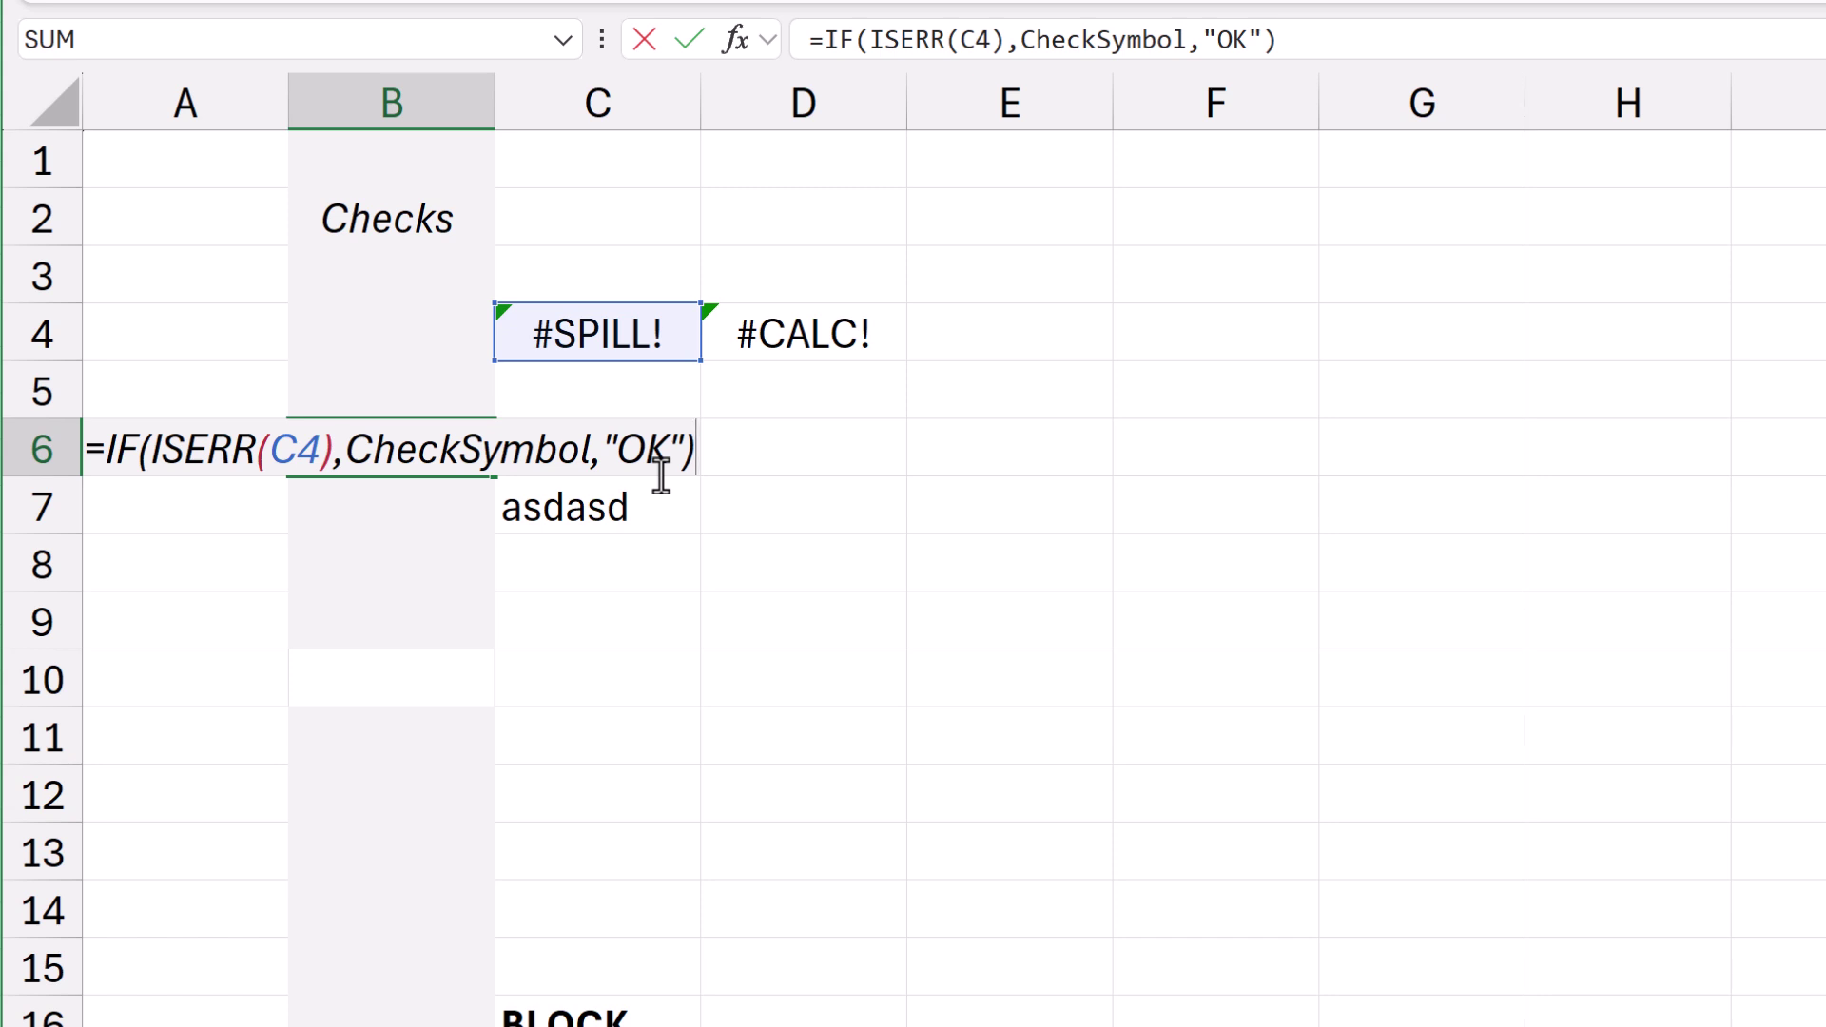
key(ctrl+Return)
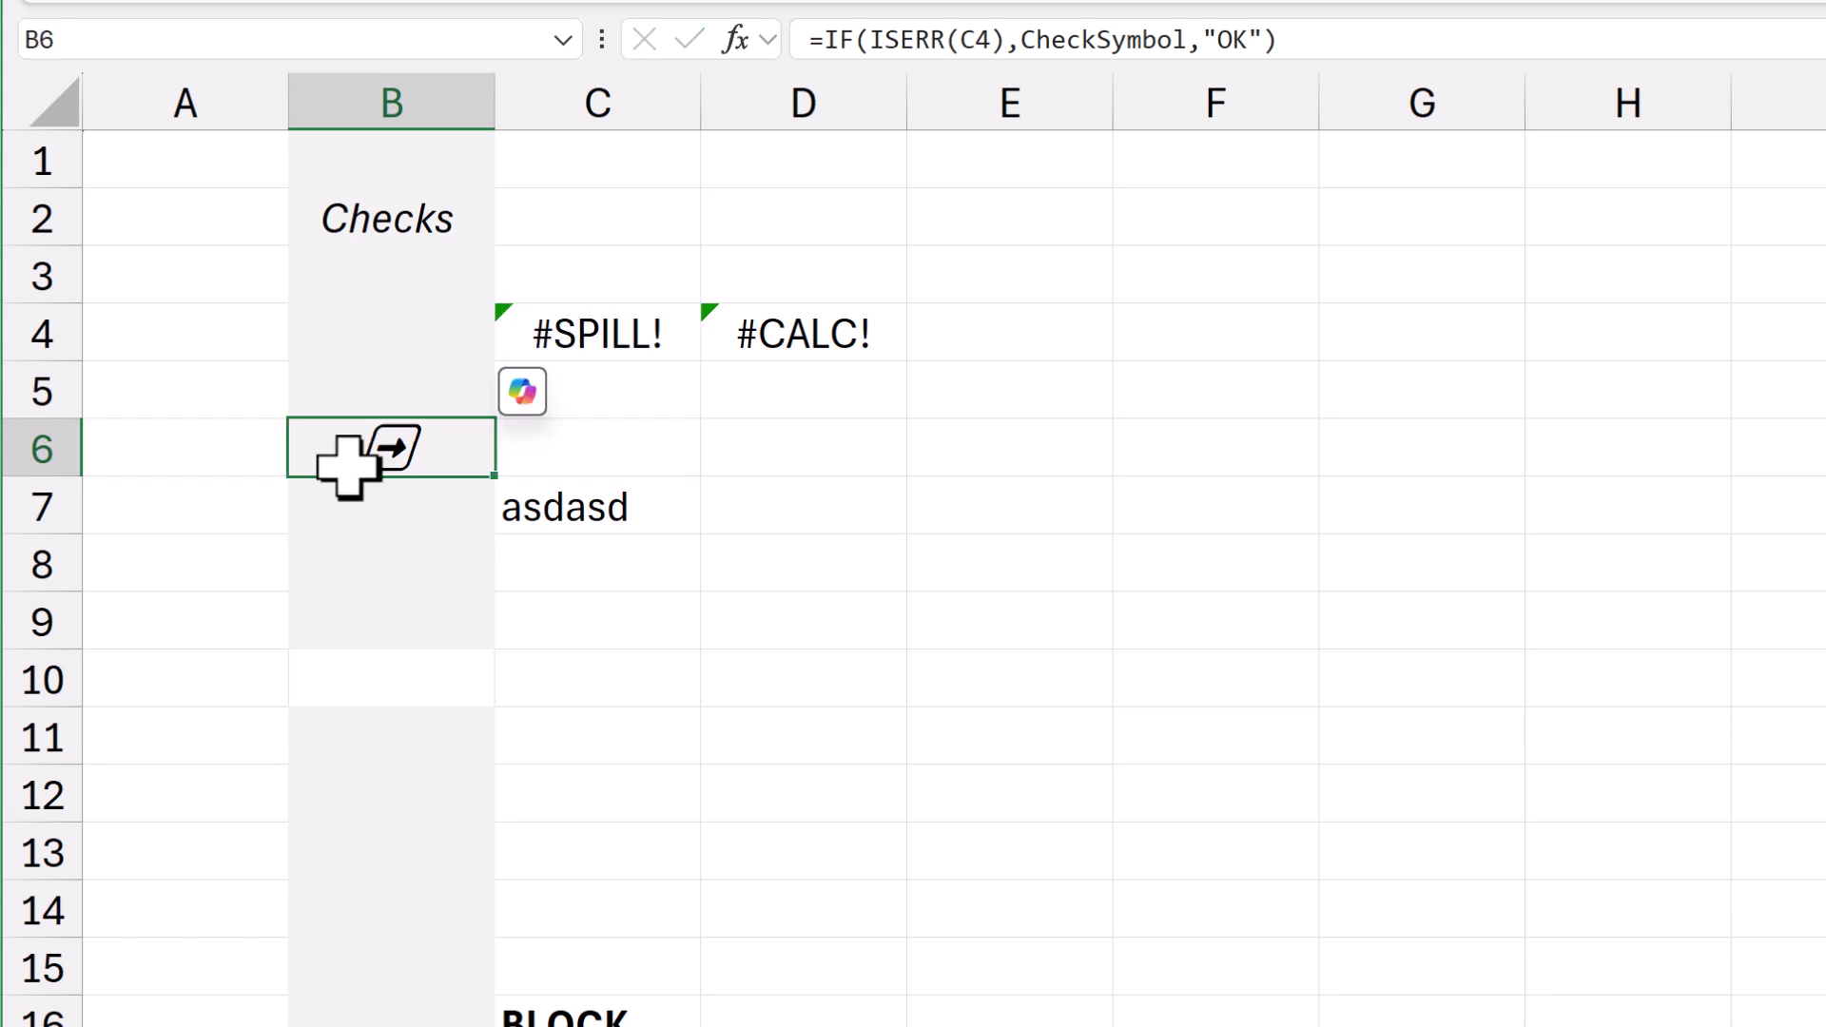
Copy B9 into B10 so B10 matches the column's grey shading.
click(430, 627)
key(ctrl+c)
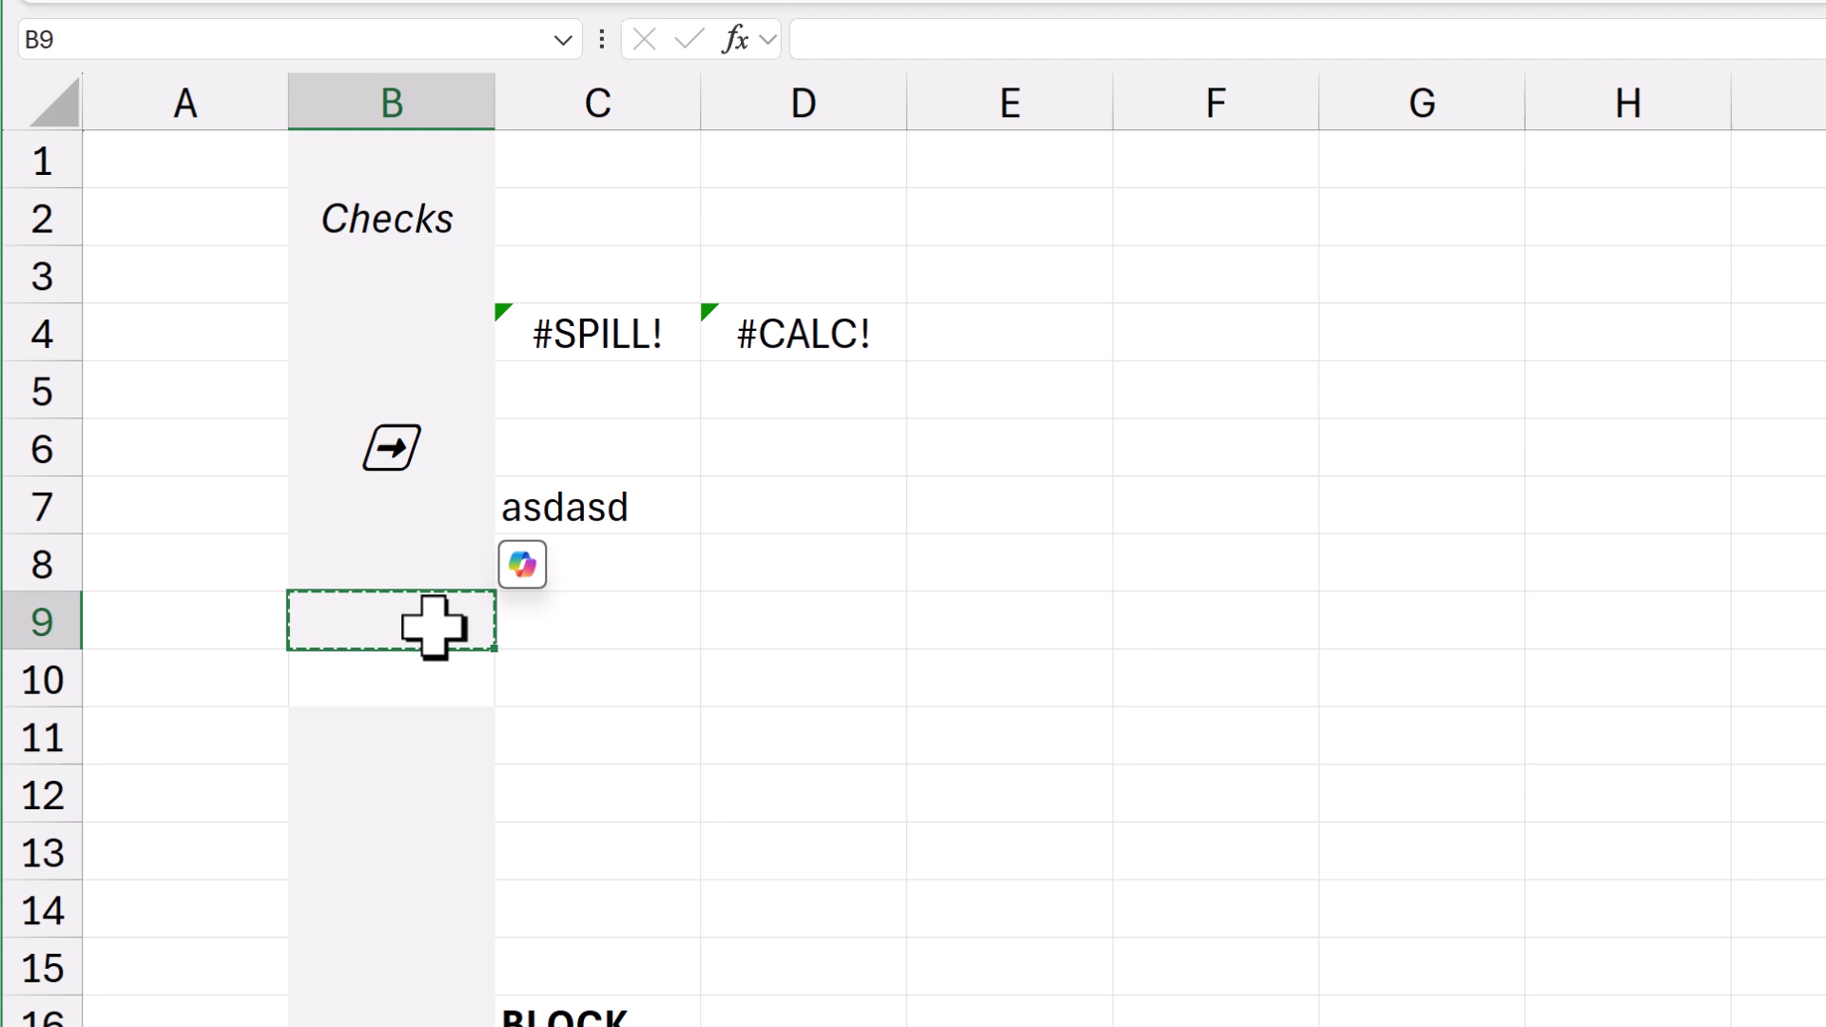
key(Down)
key(ctrl+v)
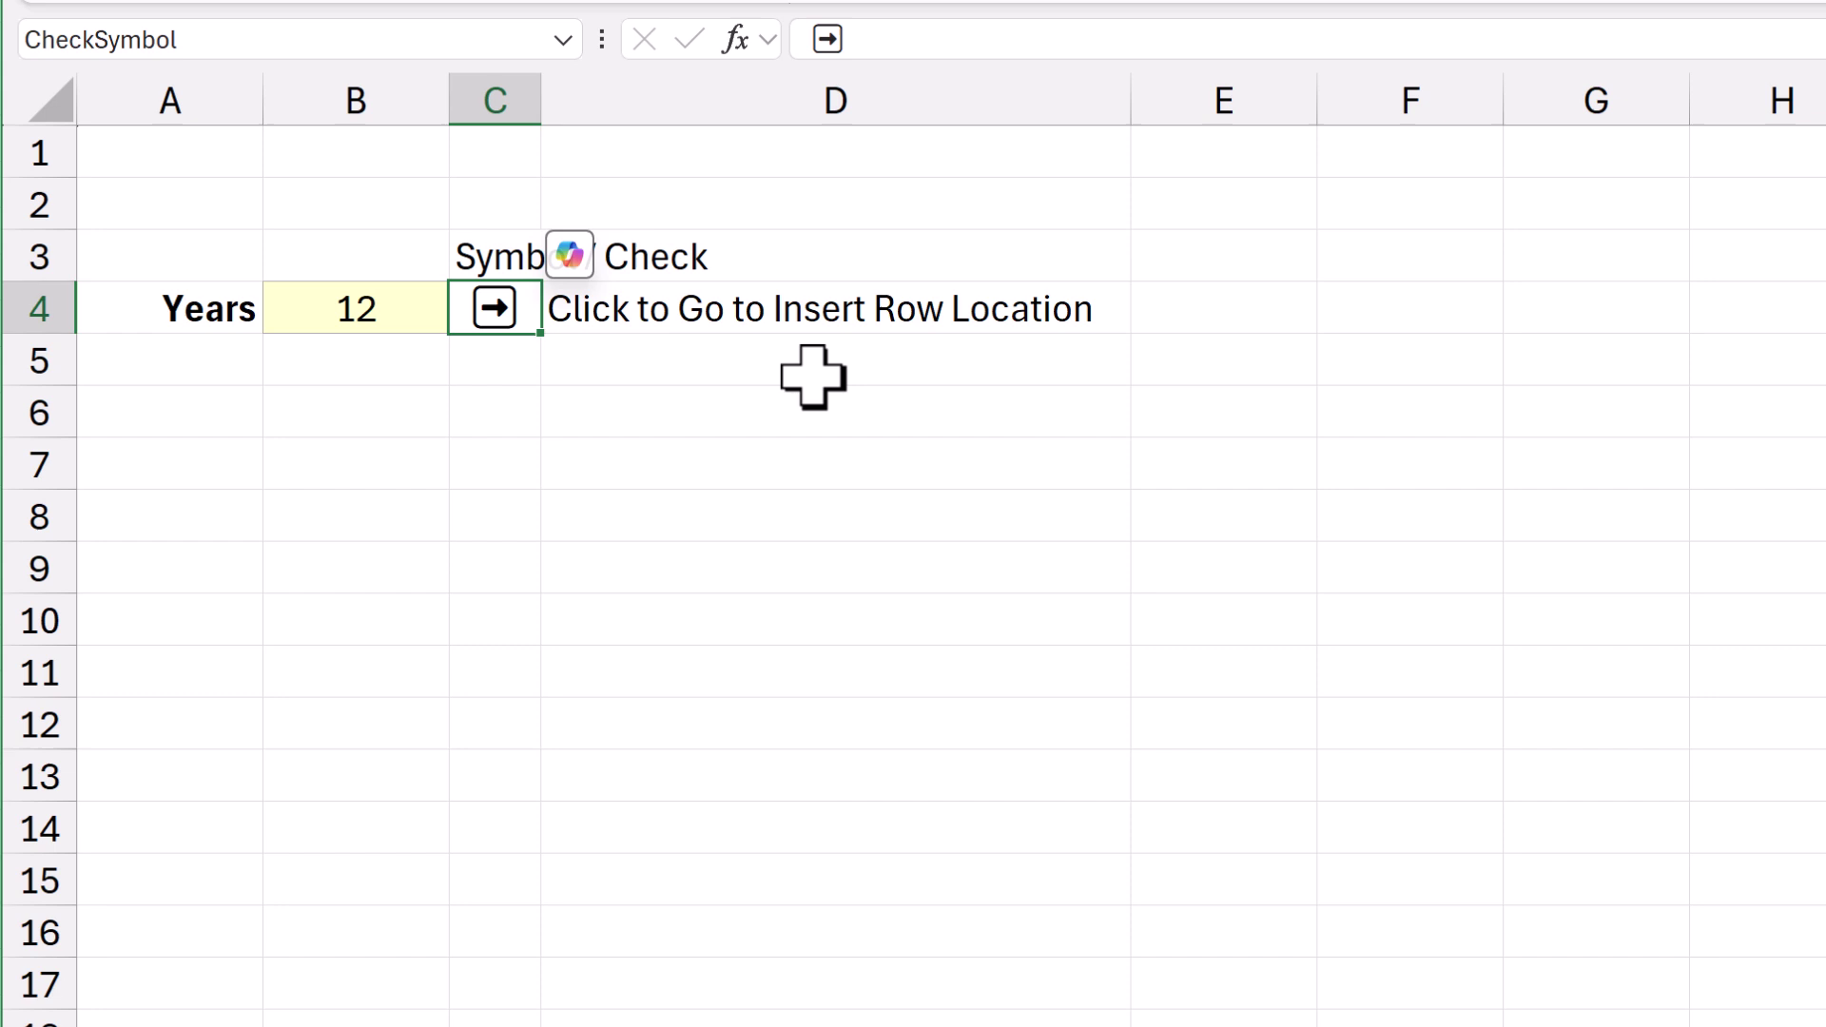
Start a multi-line =LET( formula in D6 on the Inputs sheet.
click(811, 379)
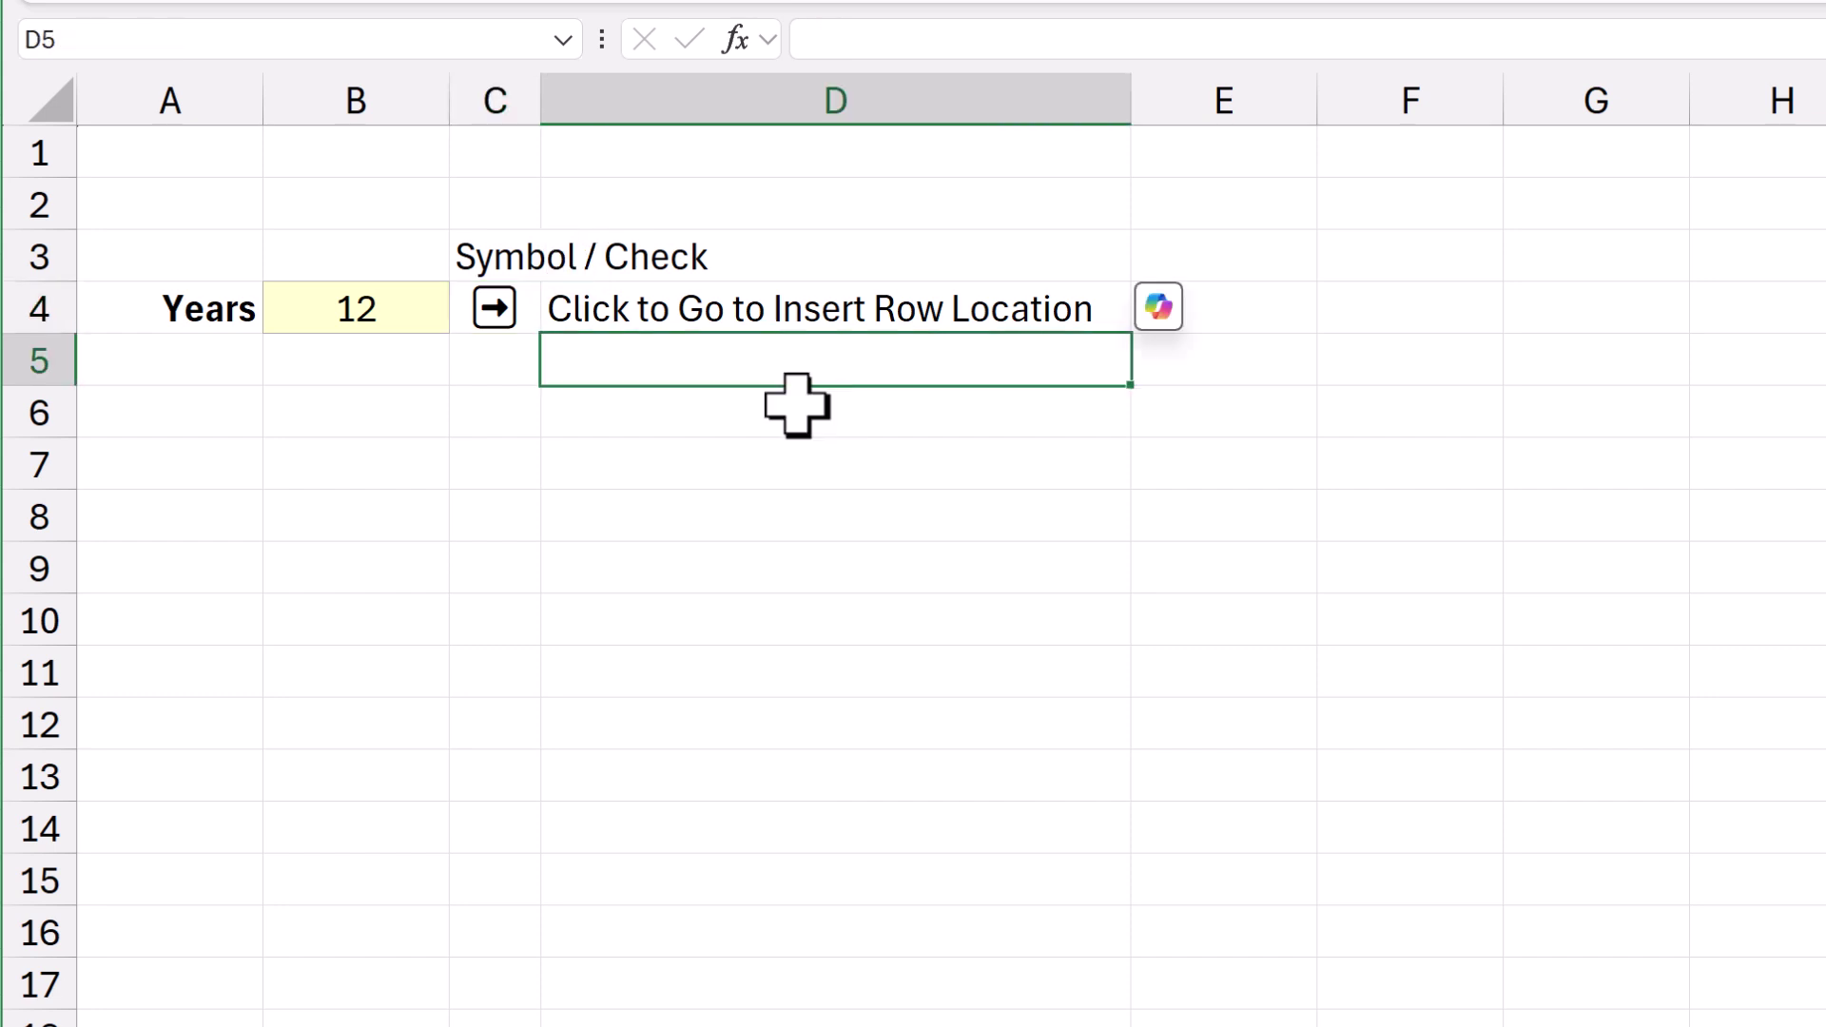
click(783, 407)
text(=LET()
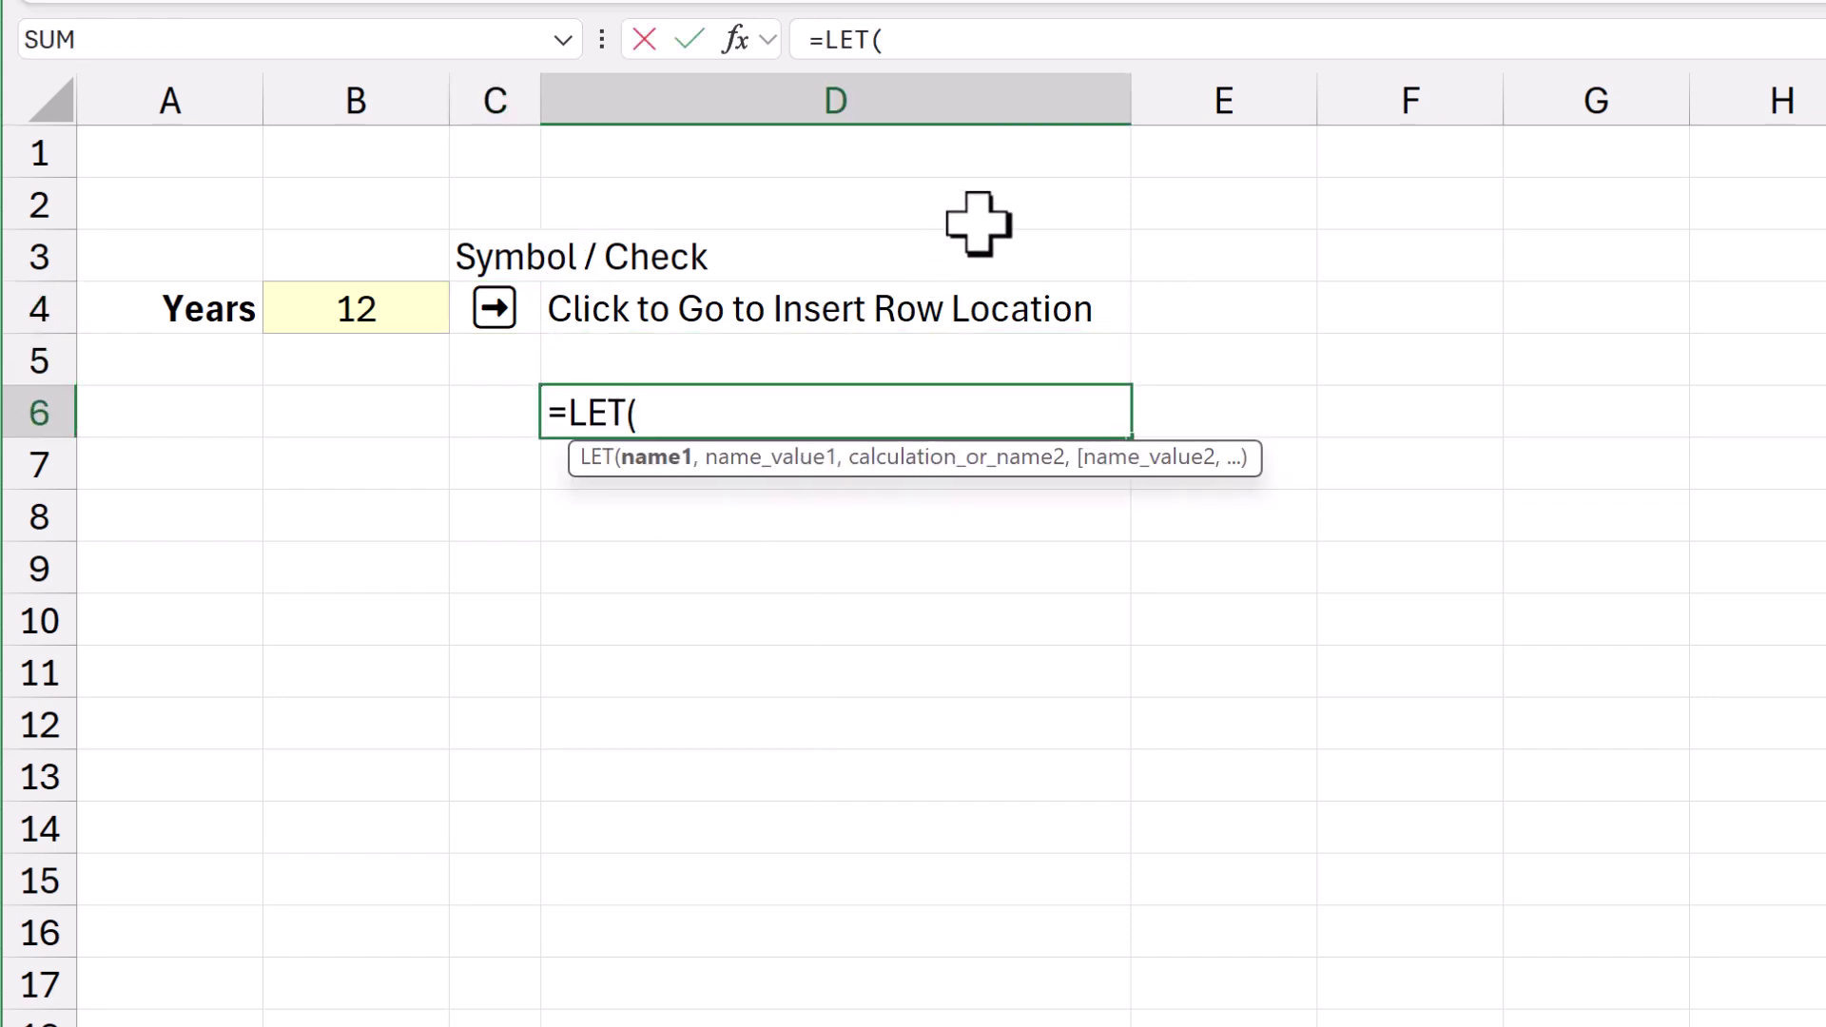
key(alt+Return)
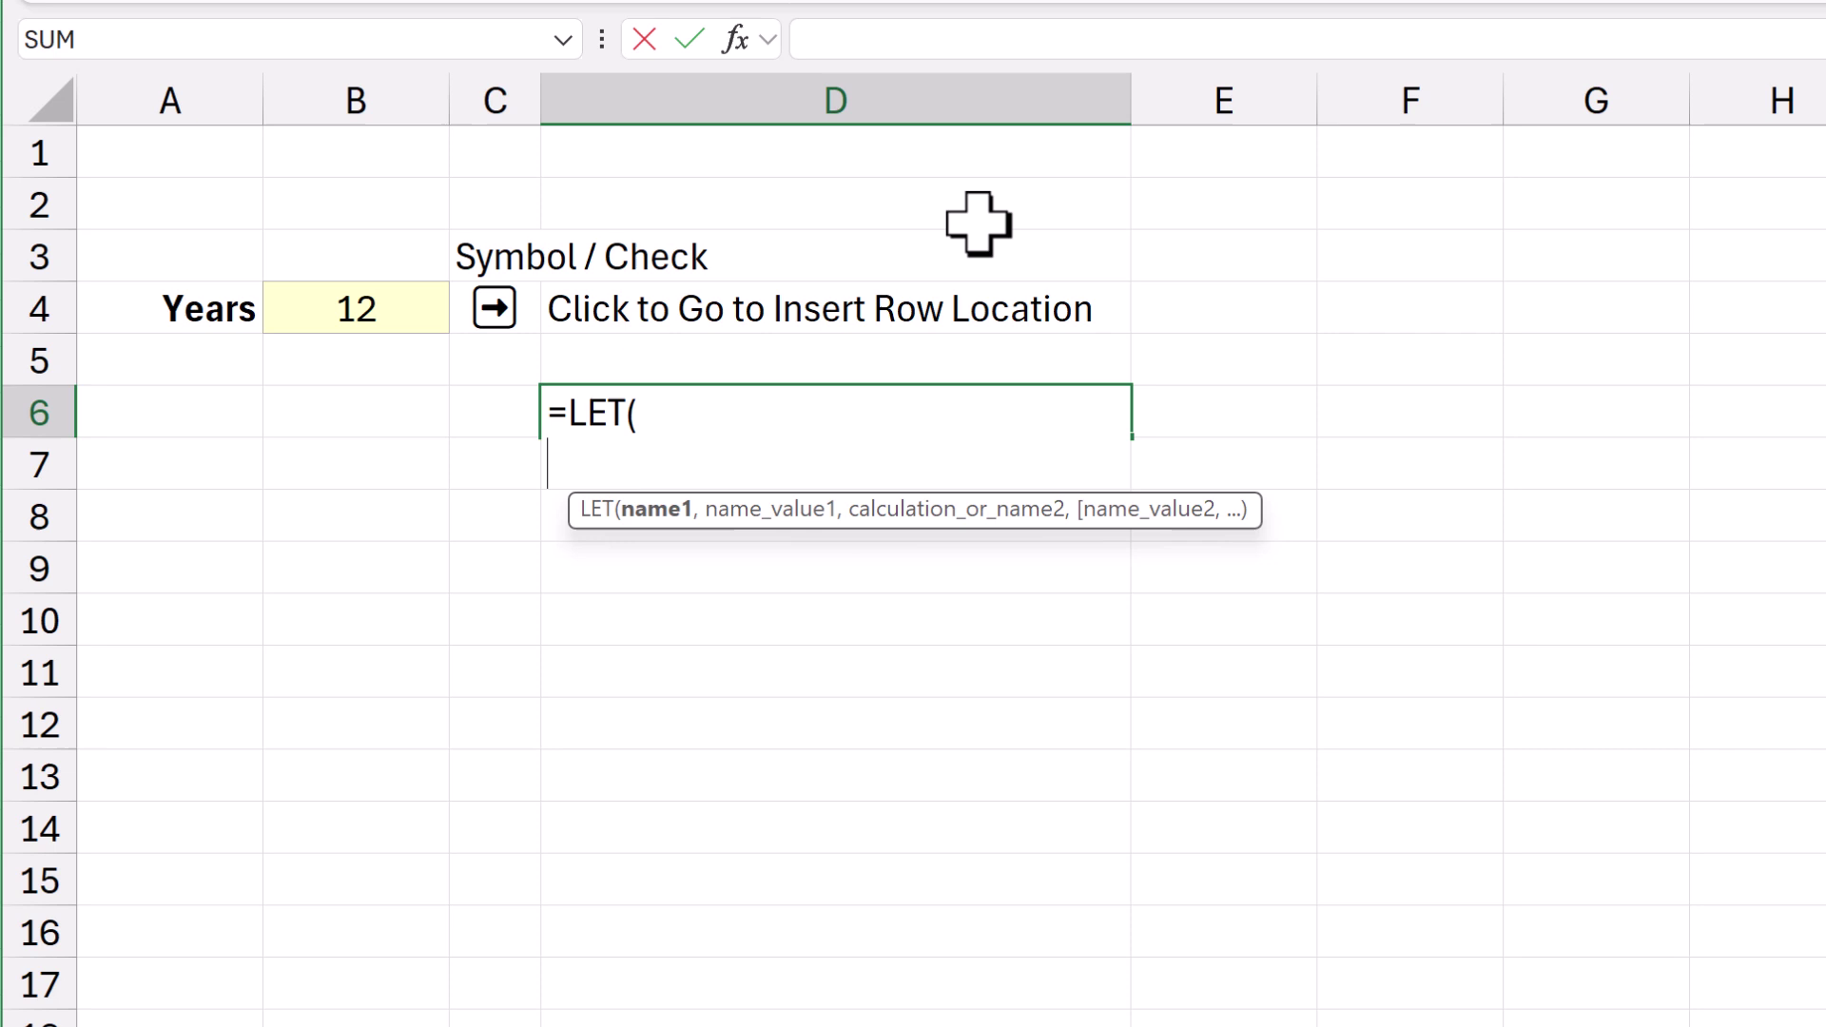
Define CheckRange as F:F in the LET formula and begin the next name, 'Check'.
text(RangeTo)
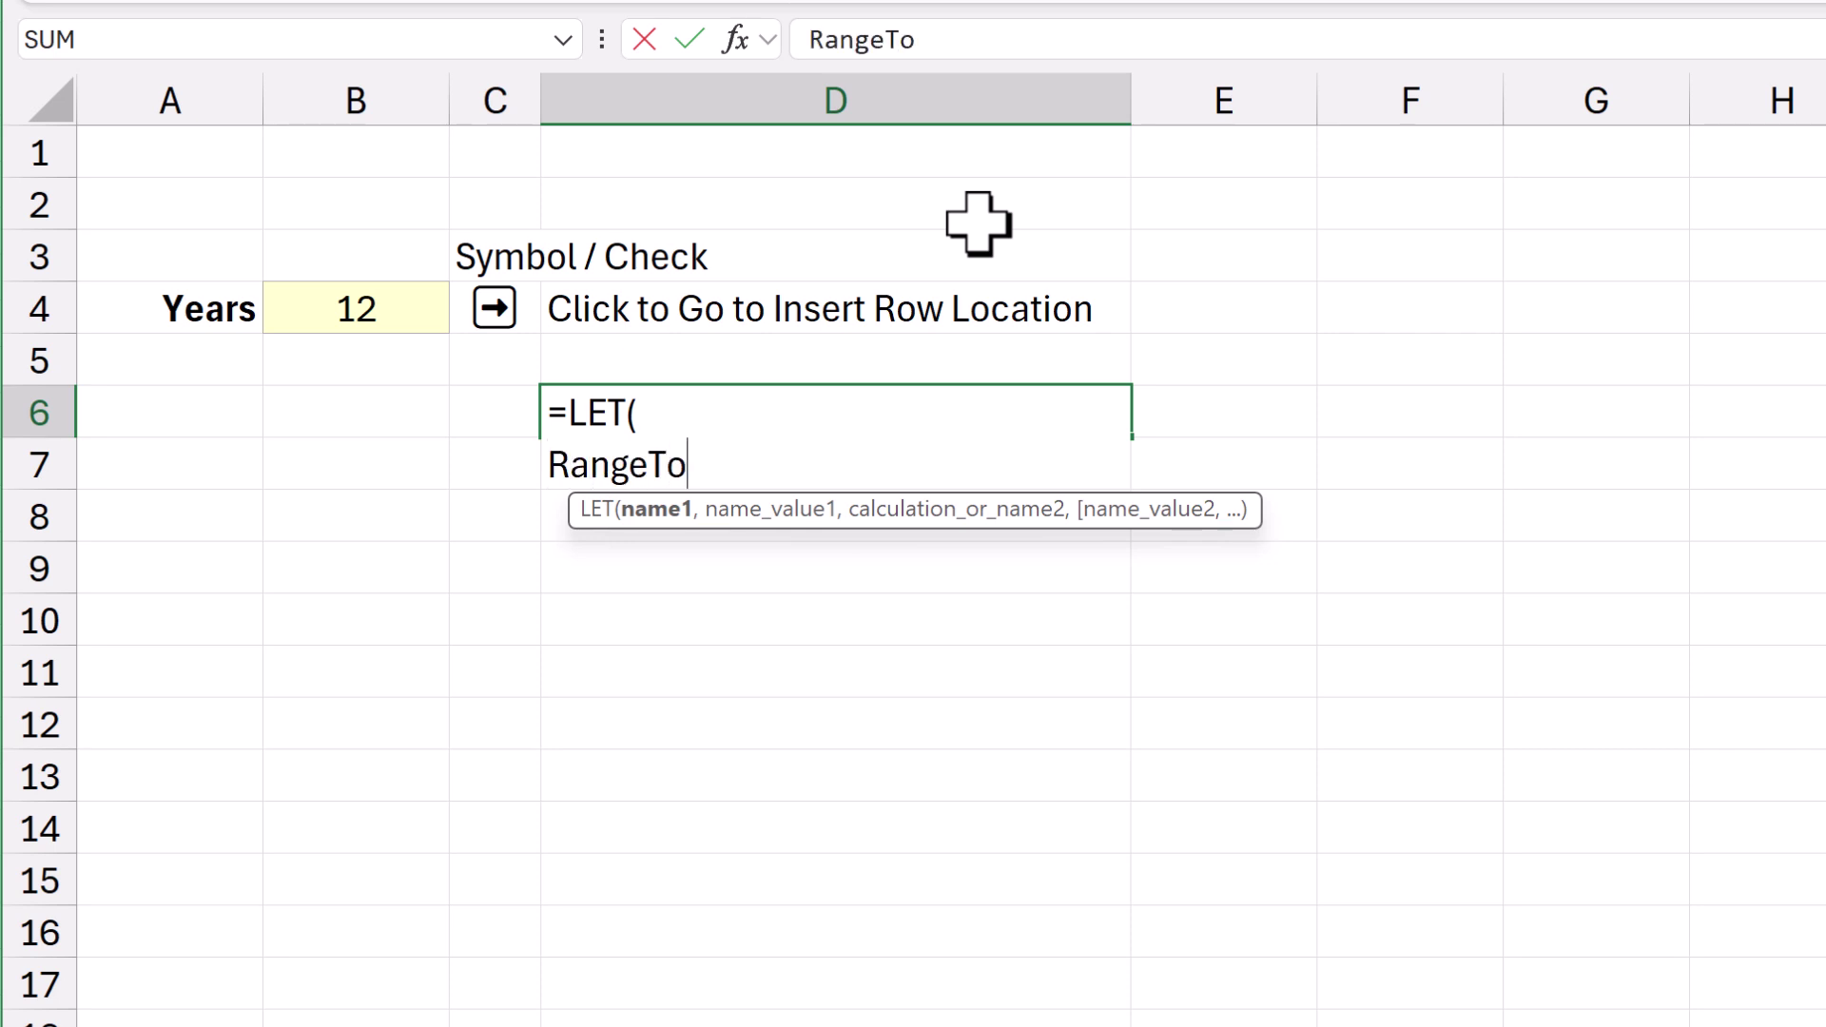
key(BackSpace)
key(BackSpace)
key(BackSpace)
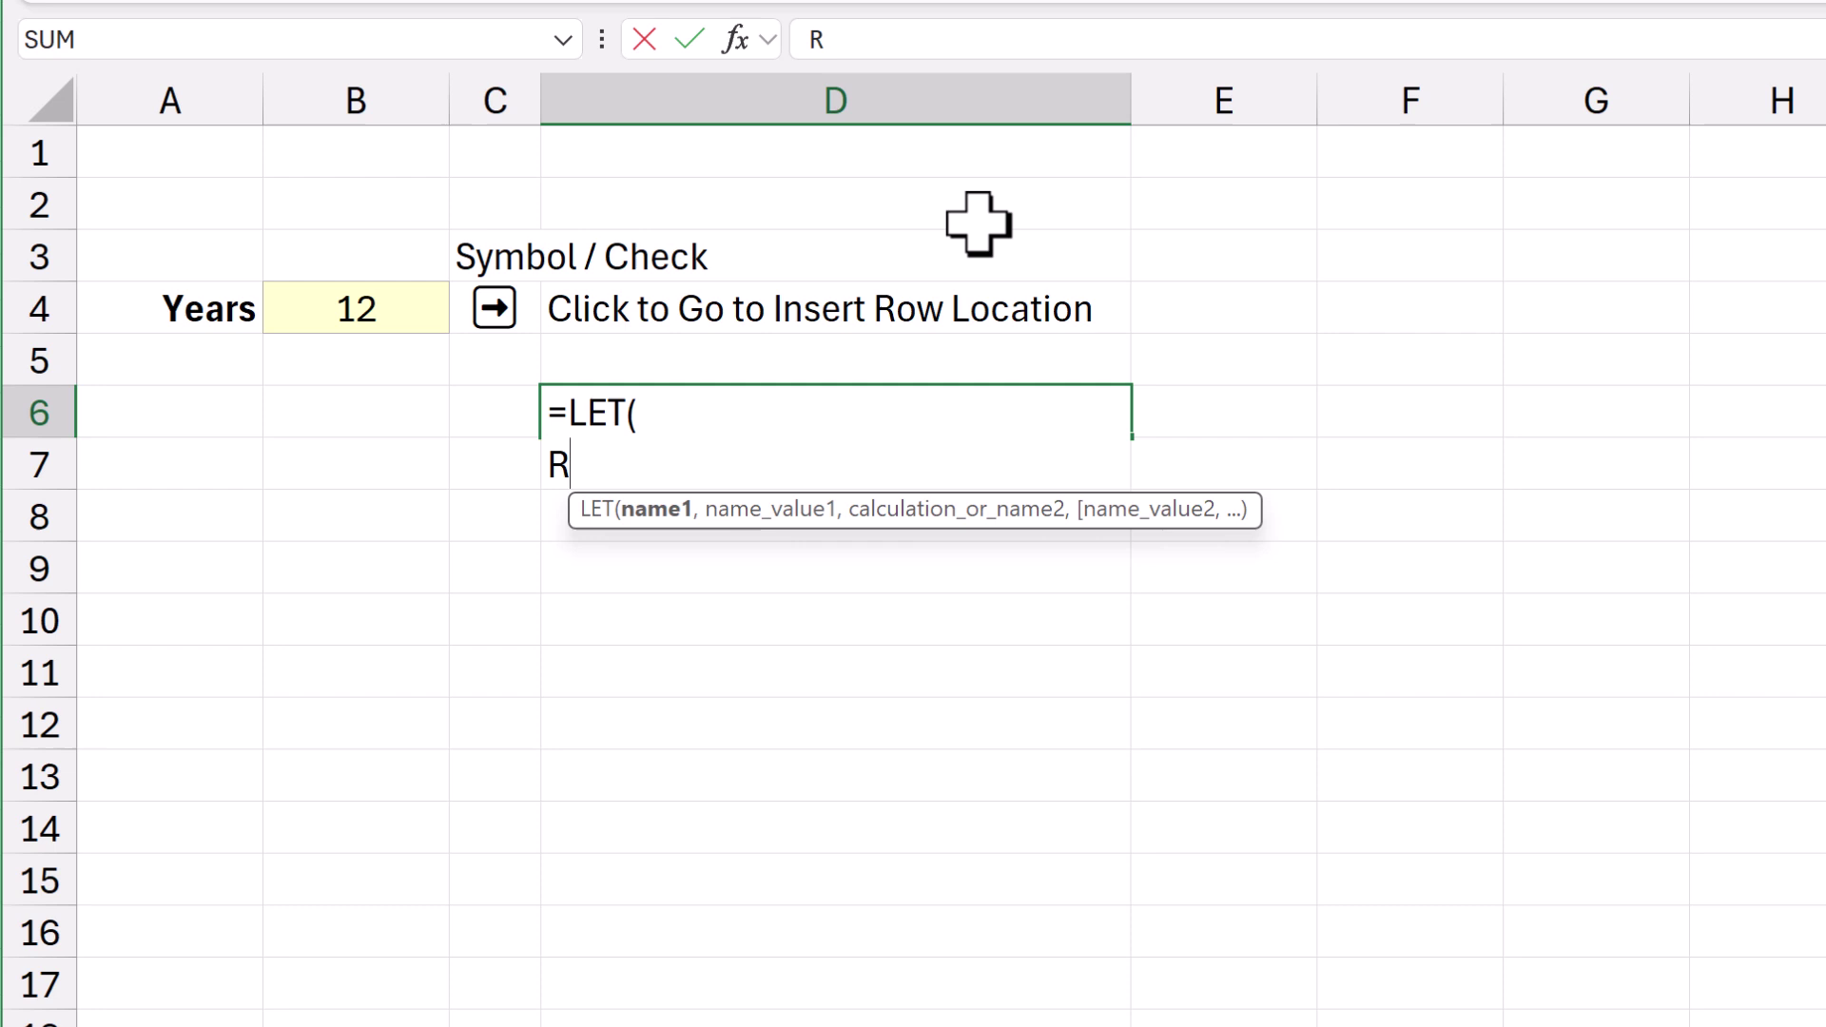
key(BackSpace)
text(CheckRange,)
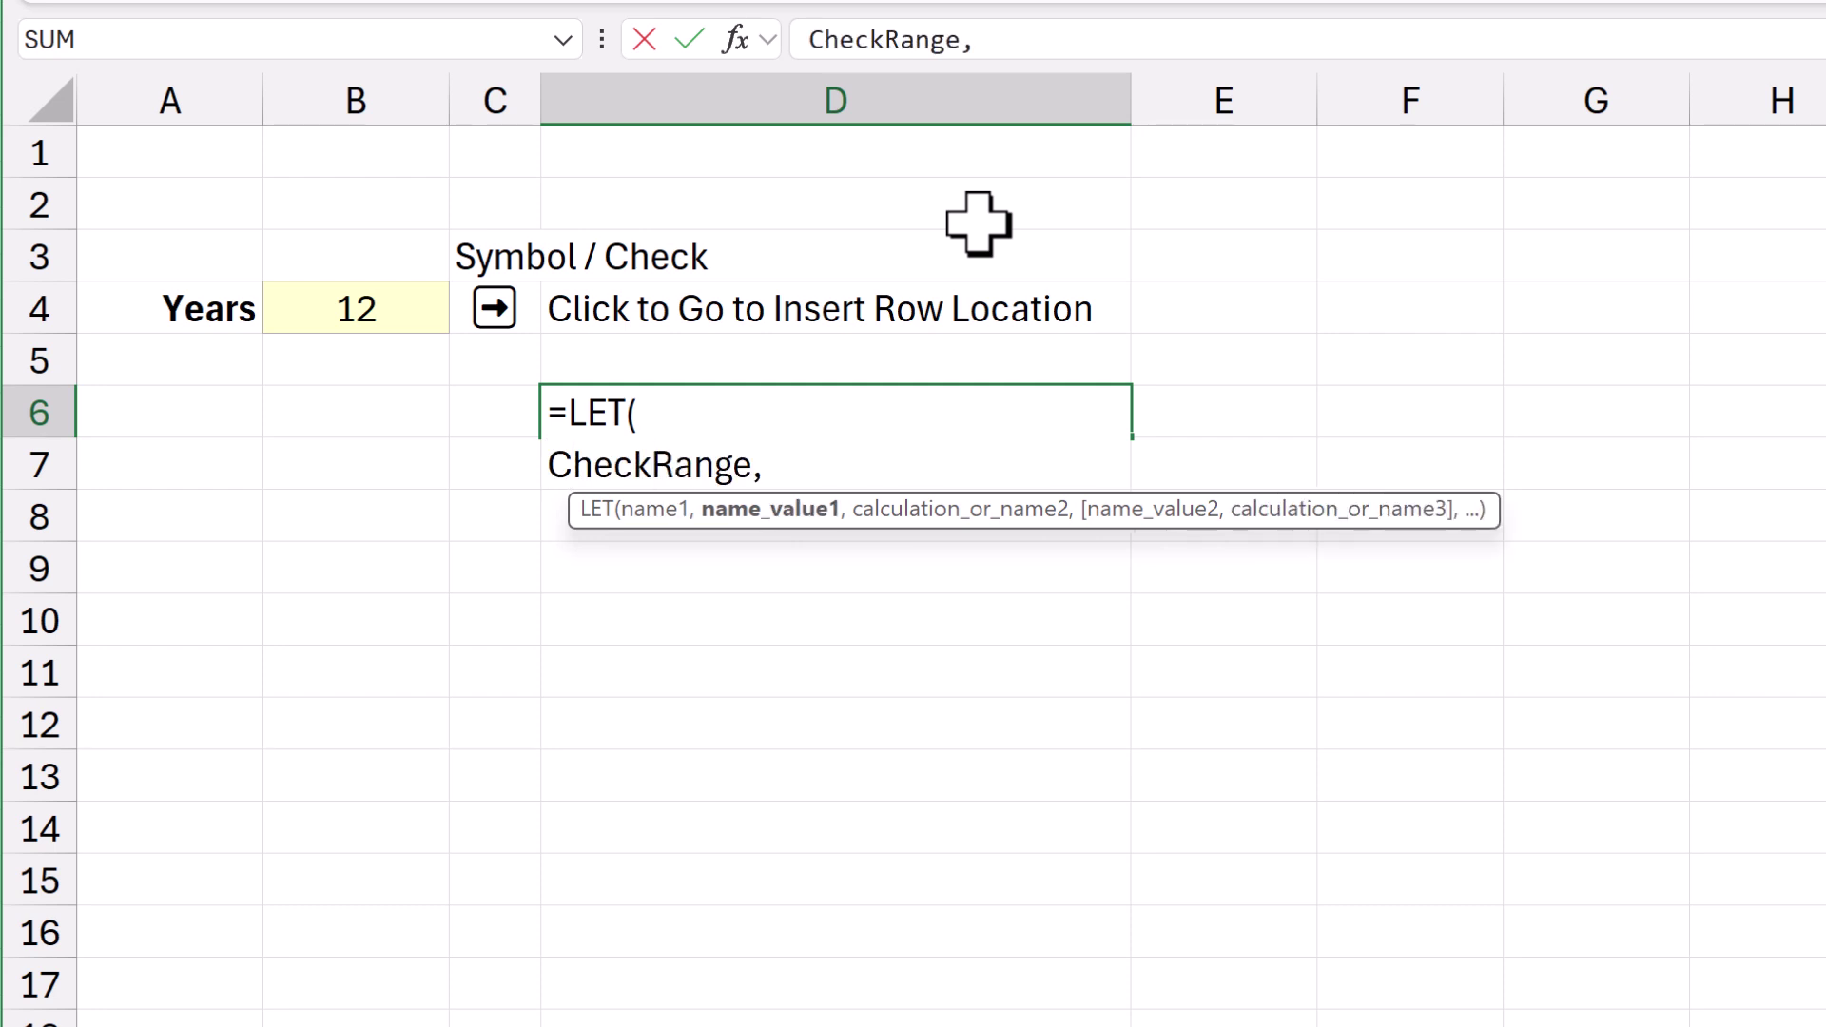
text( F:DF)
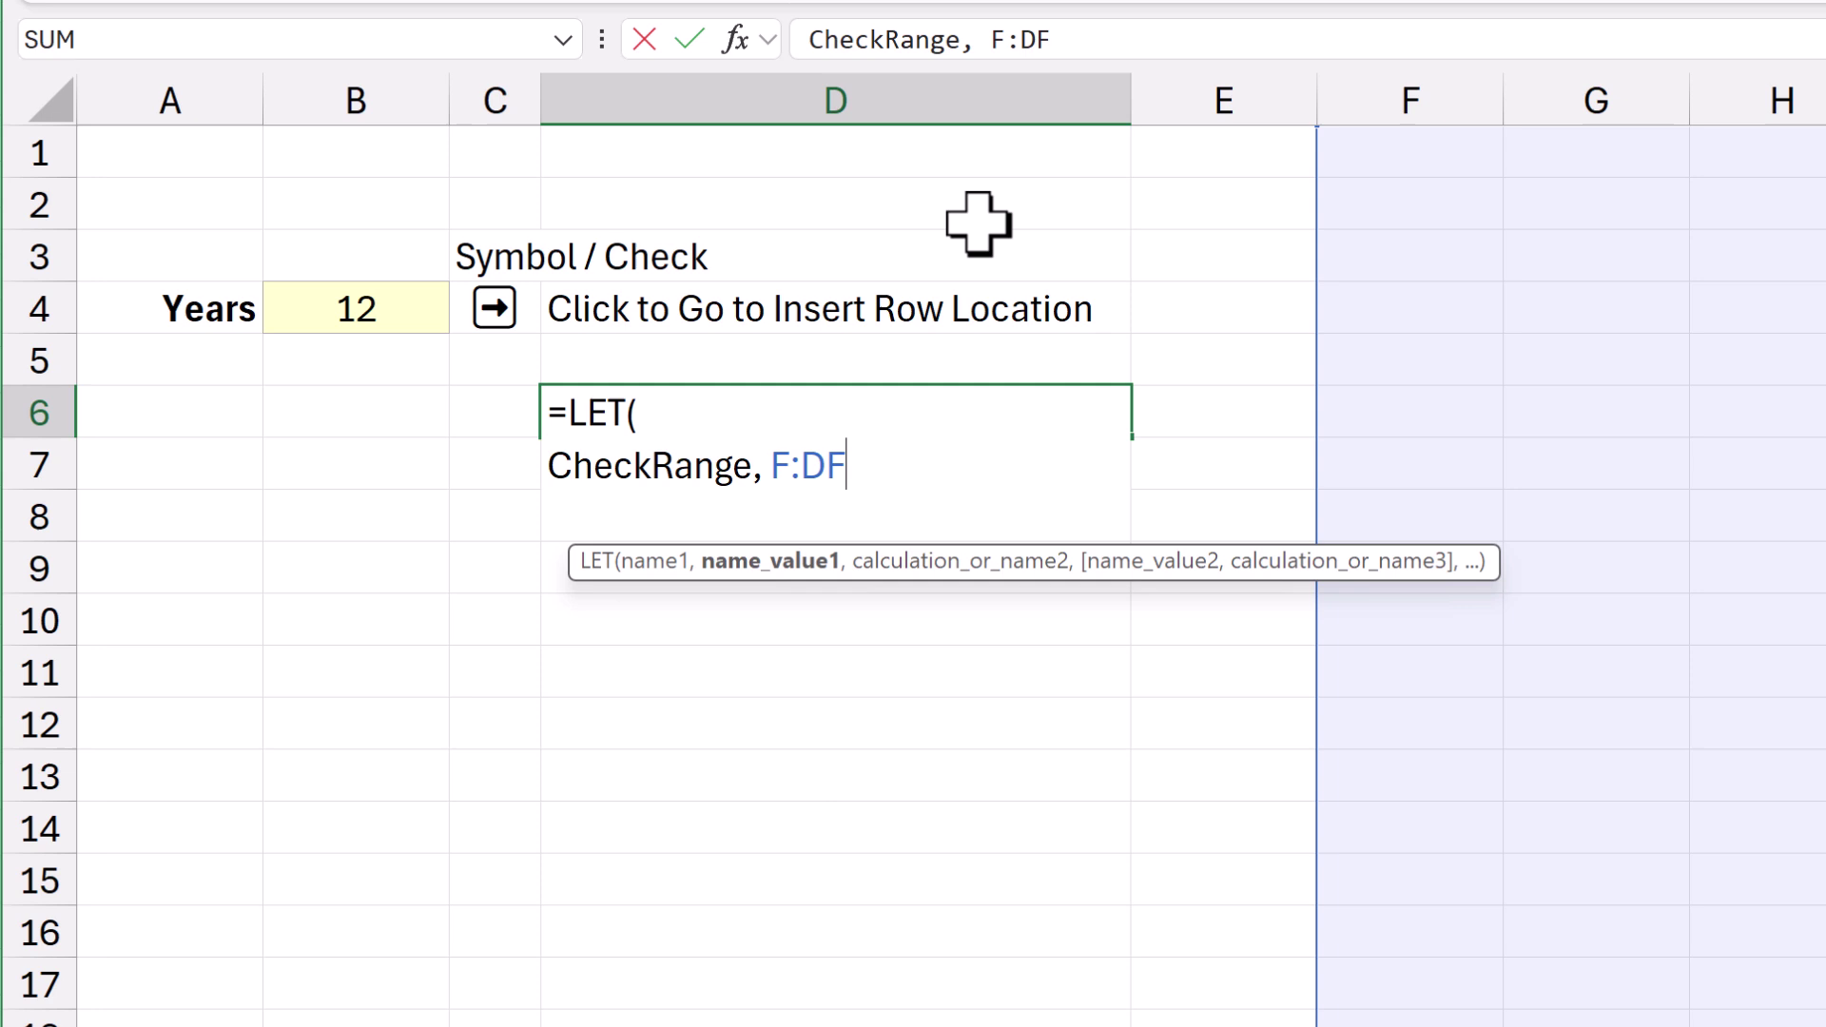
key(BackSpace)
key(BackSpace)
text(F)
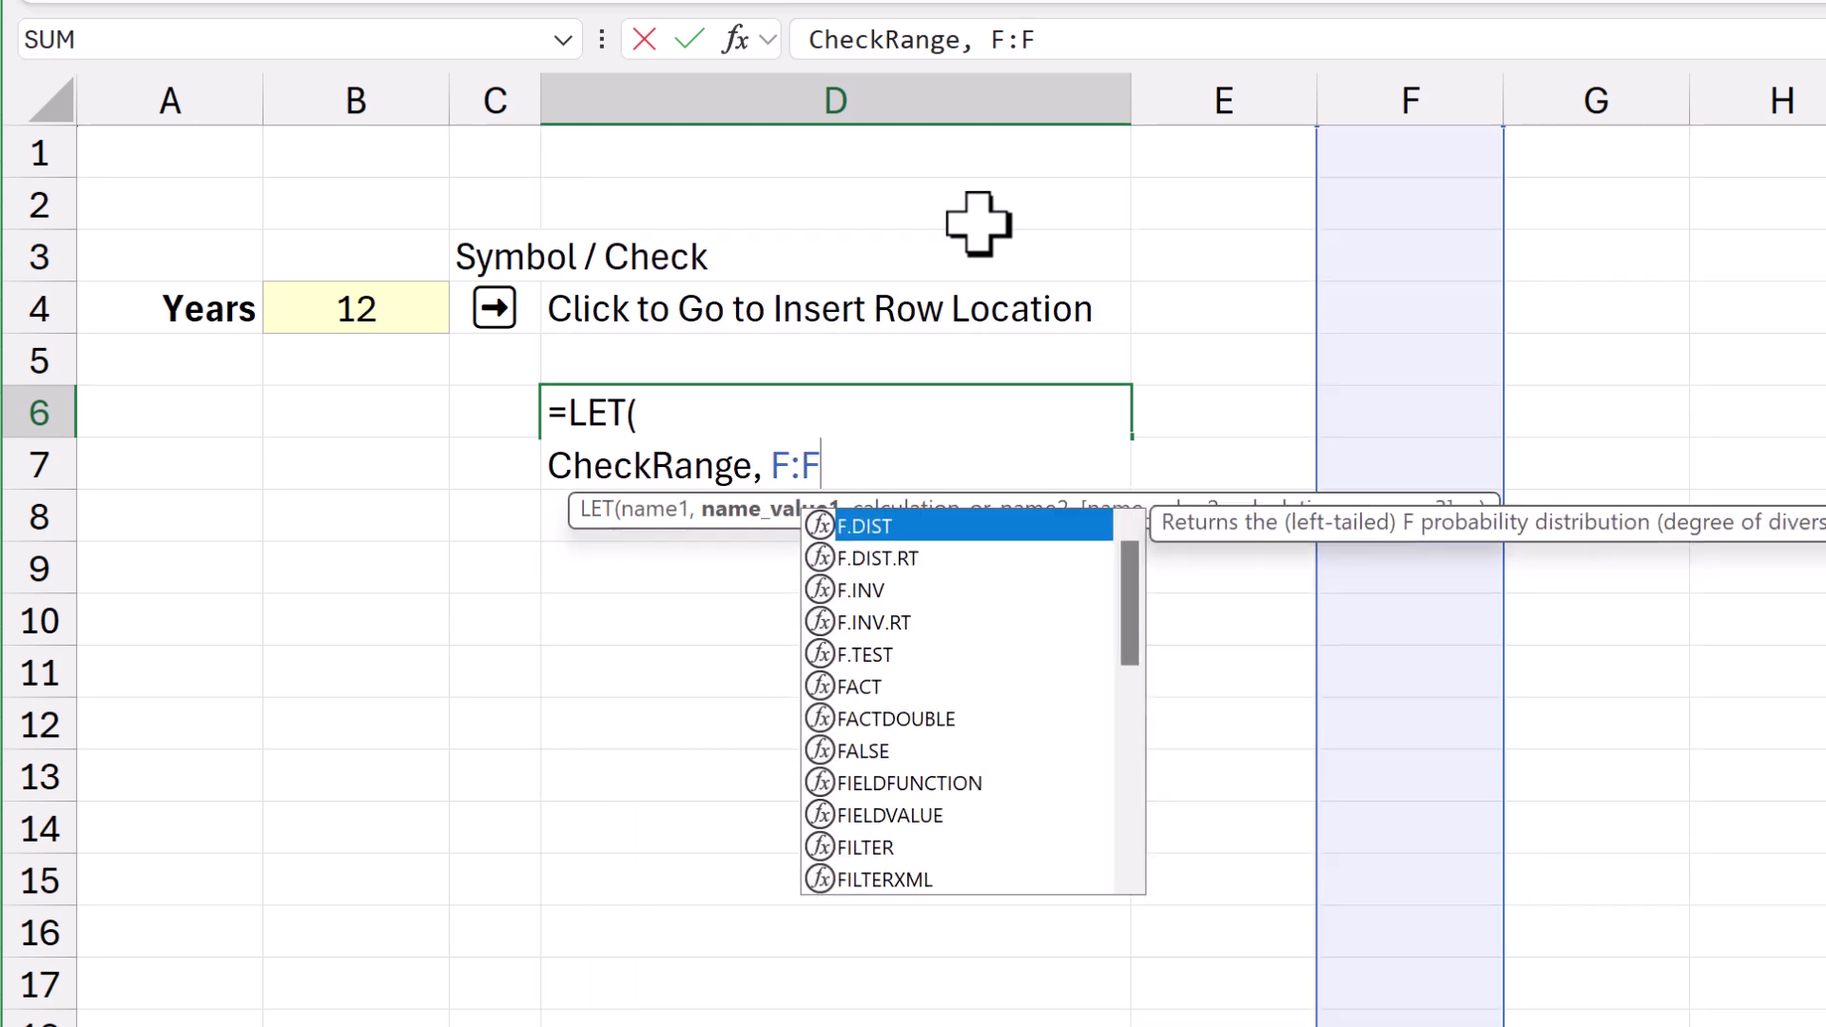
text(,)
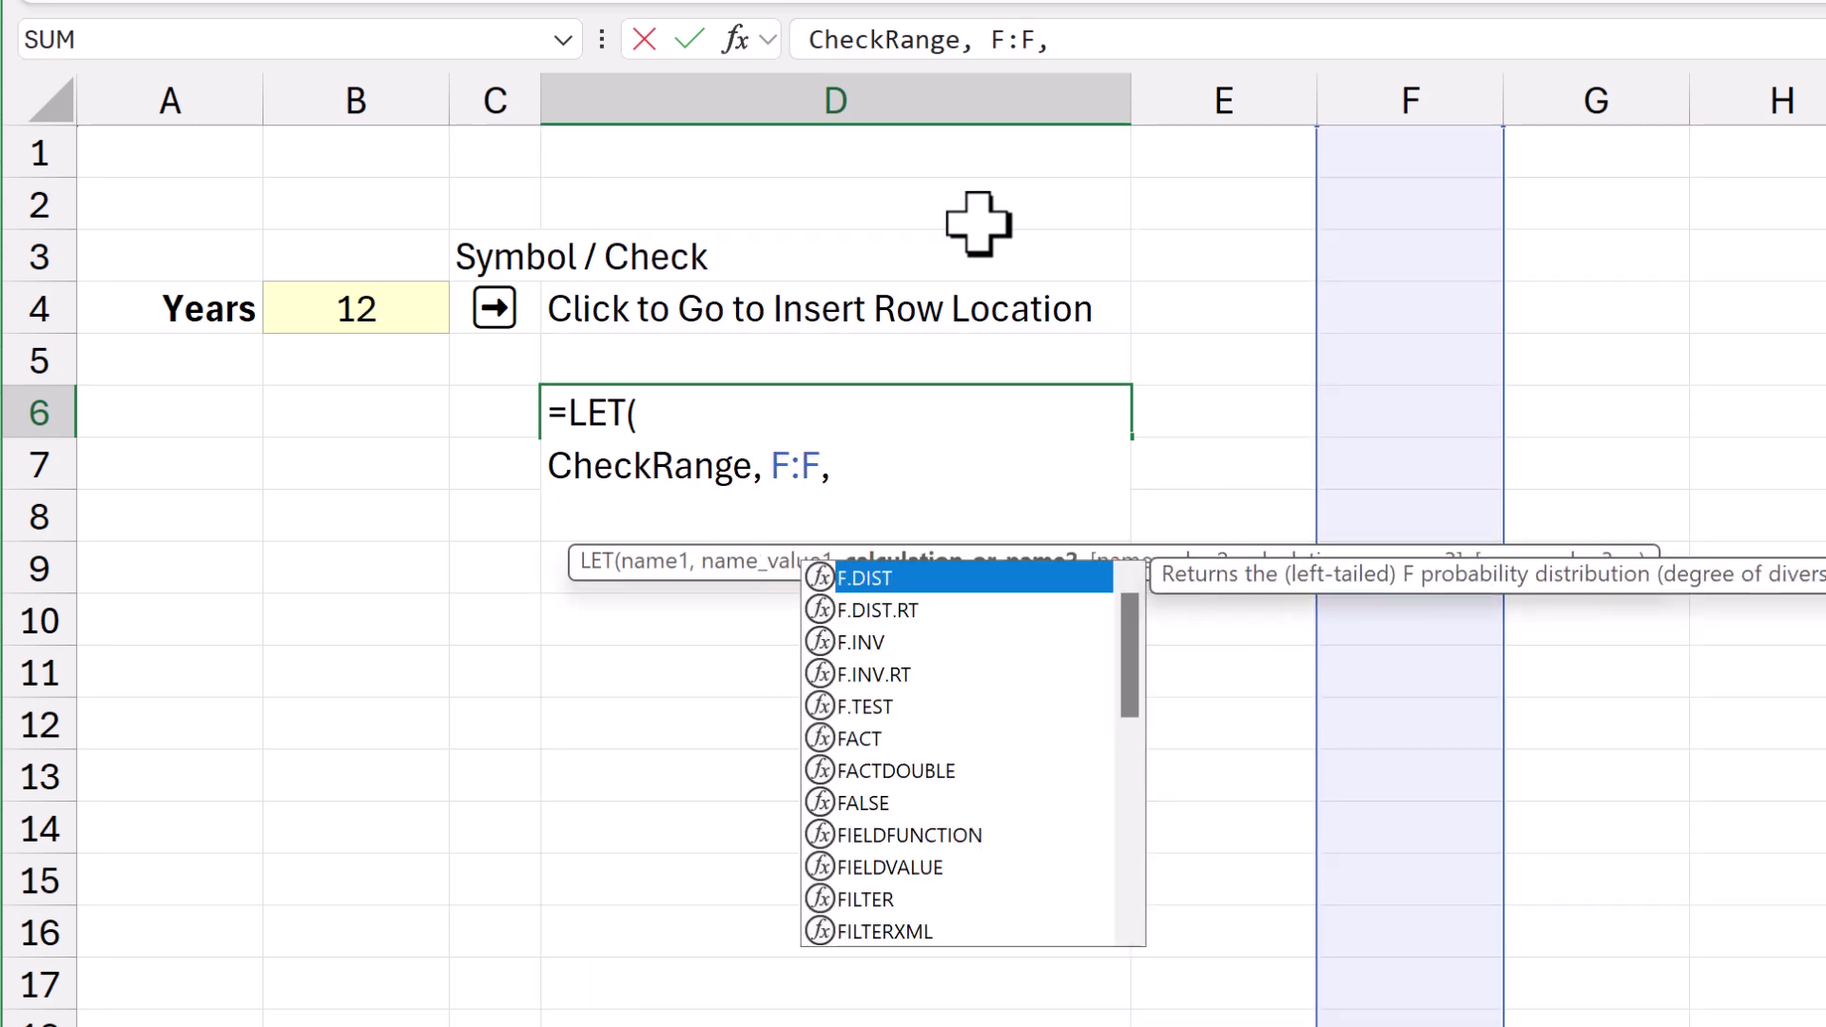
key(alt+Return)
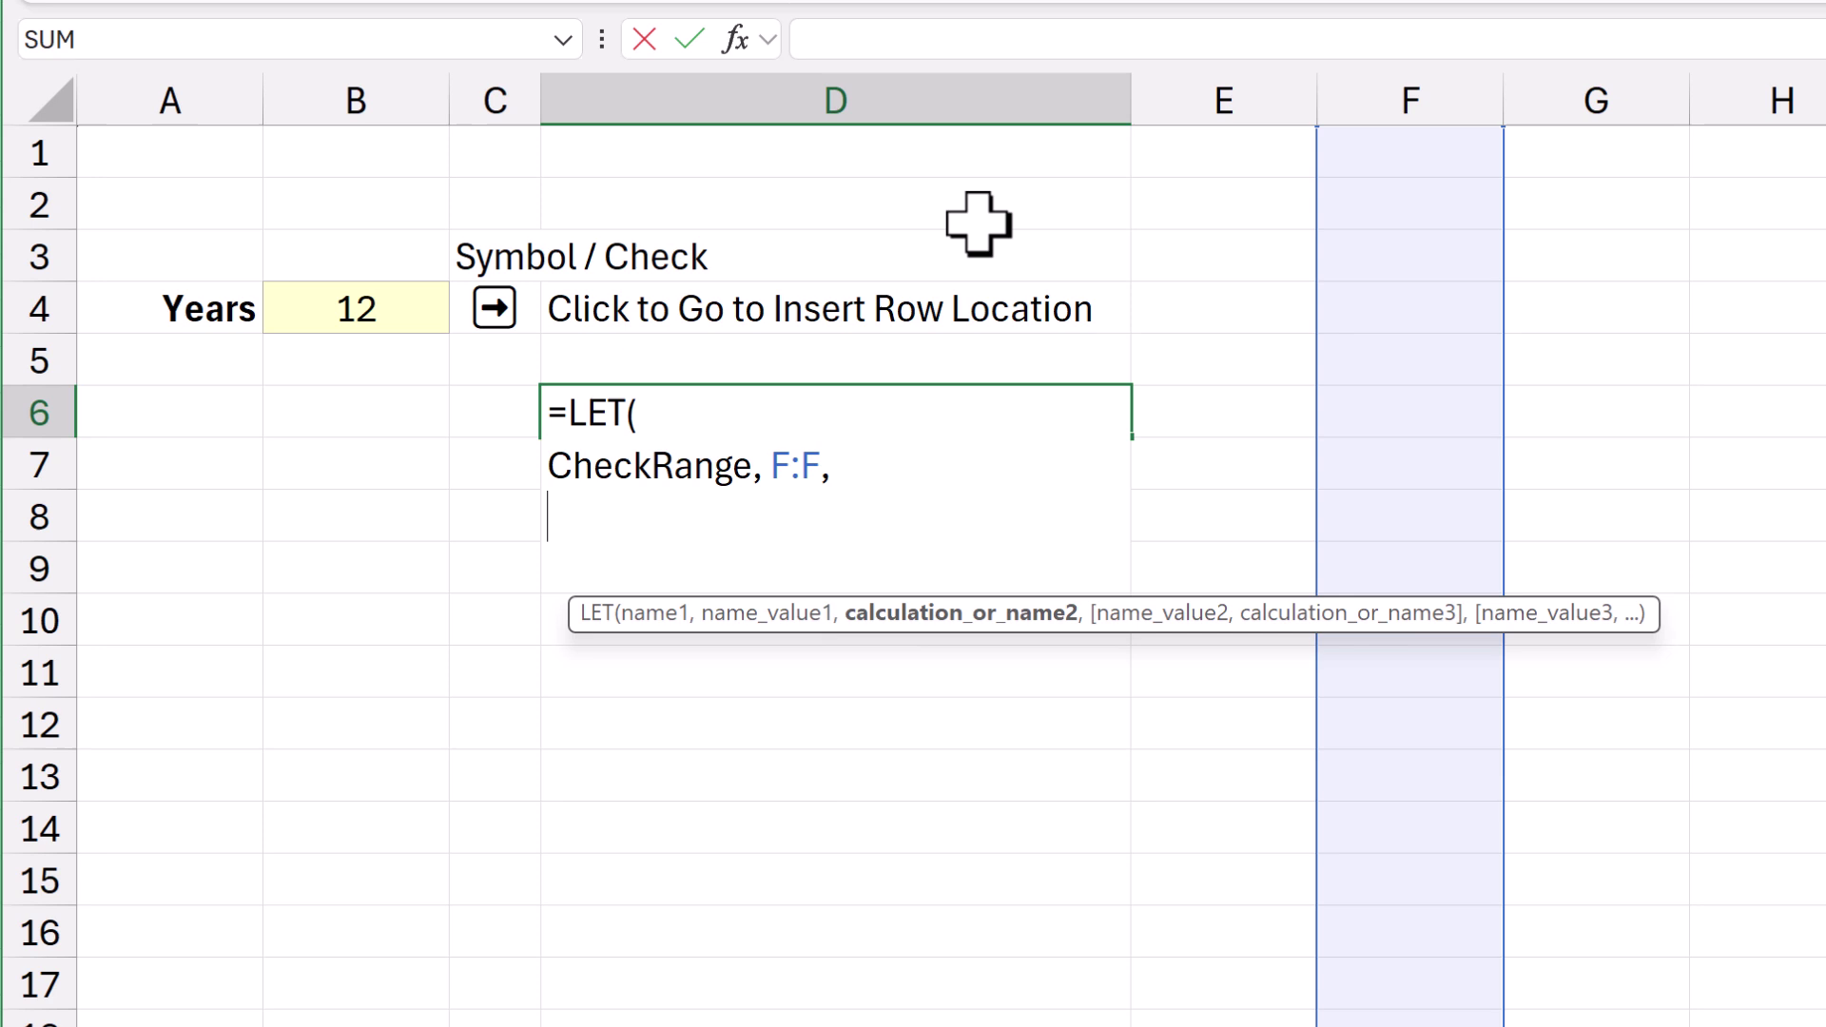
text(C)
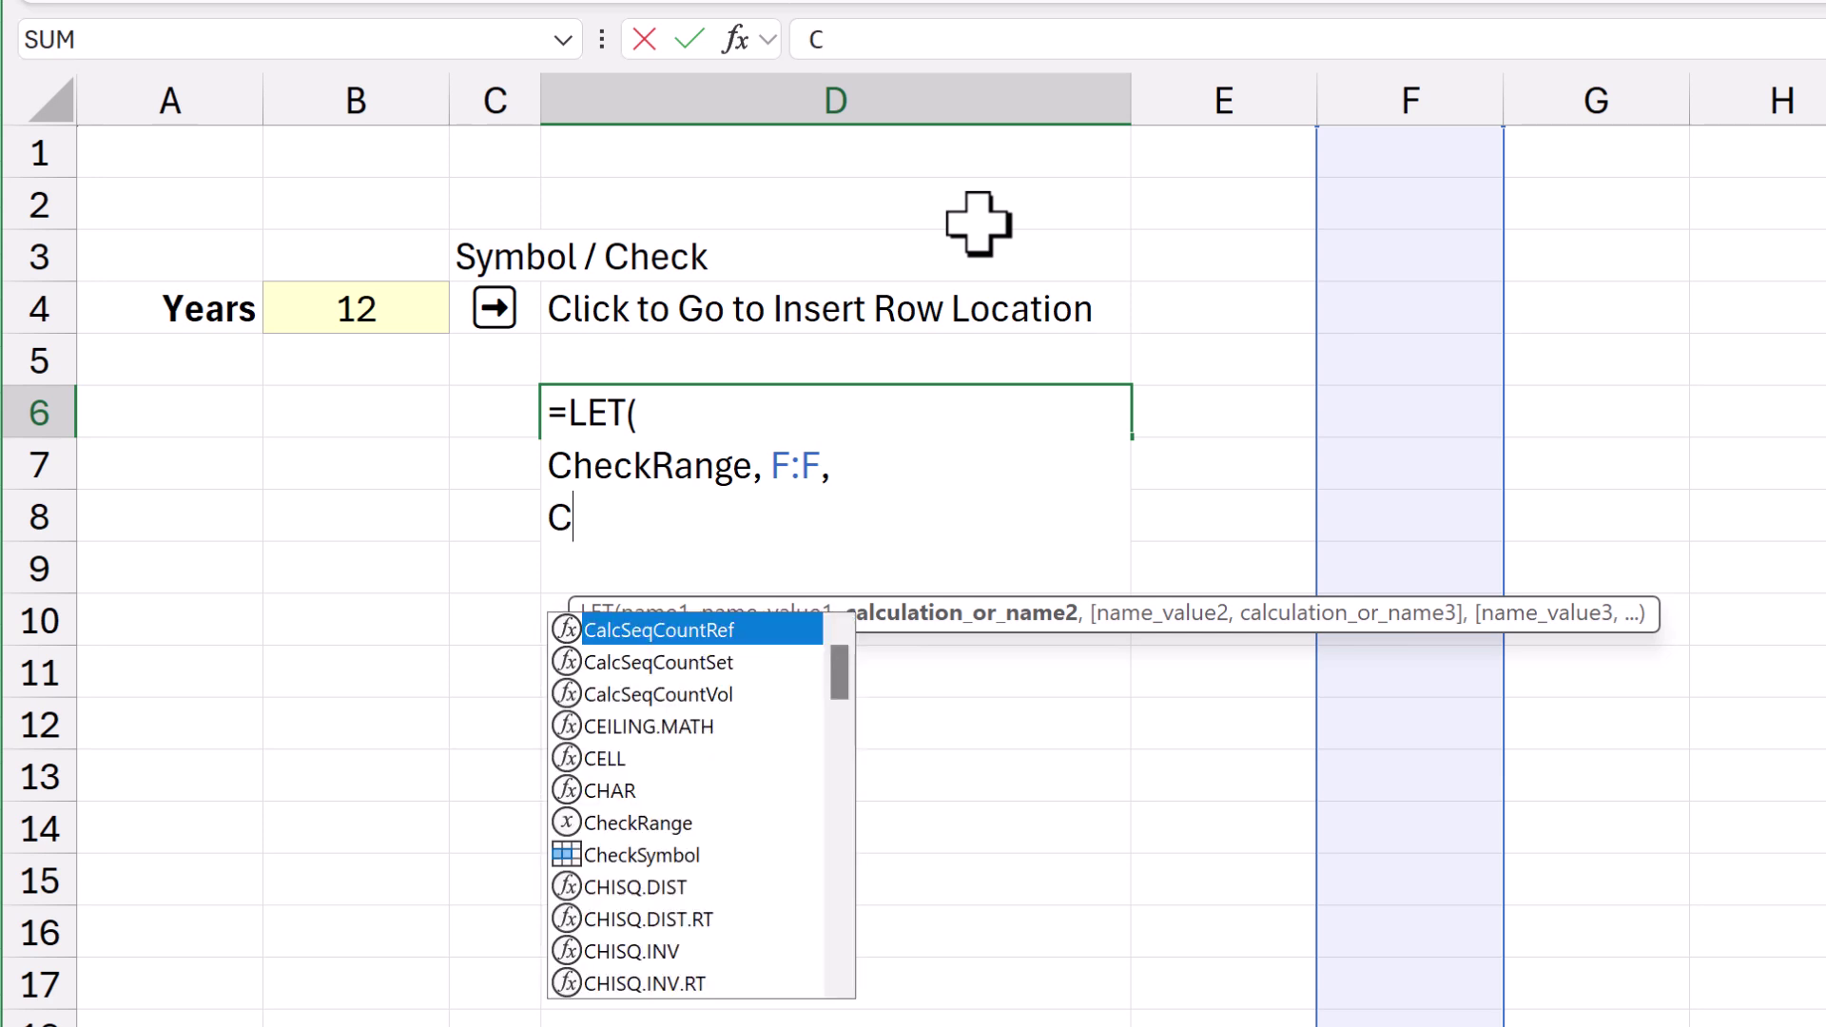
text(ehck)
key(BackSpace)
key(BackSpace)
key(BackSpace)
key(BackSpace)
Define CheckCell as XLOOKUP(CheckSymbol, CheckRange, CheckRange, 0) in the LET formula.
text(hekc)
key(BackSpace)
key(BackSpace)
text(ck)
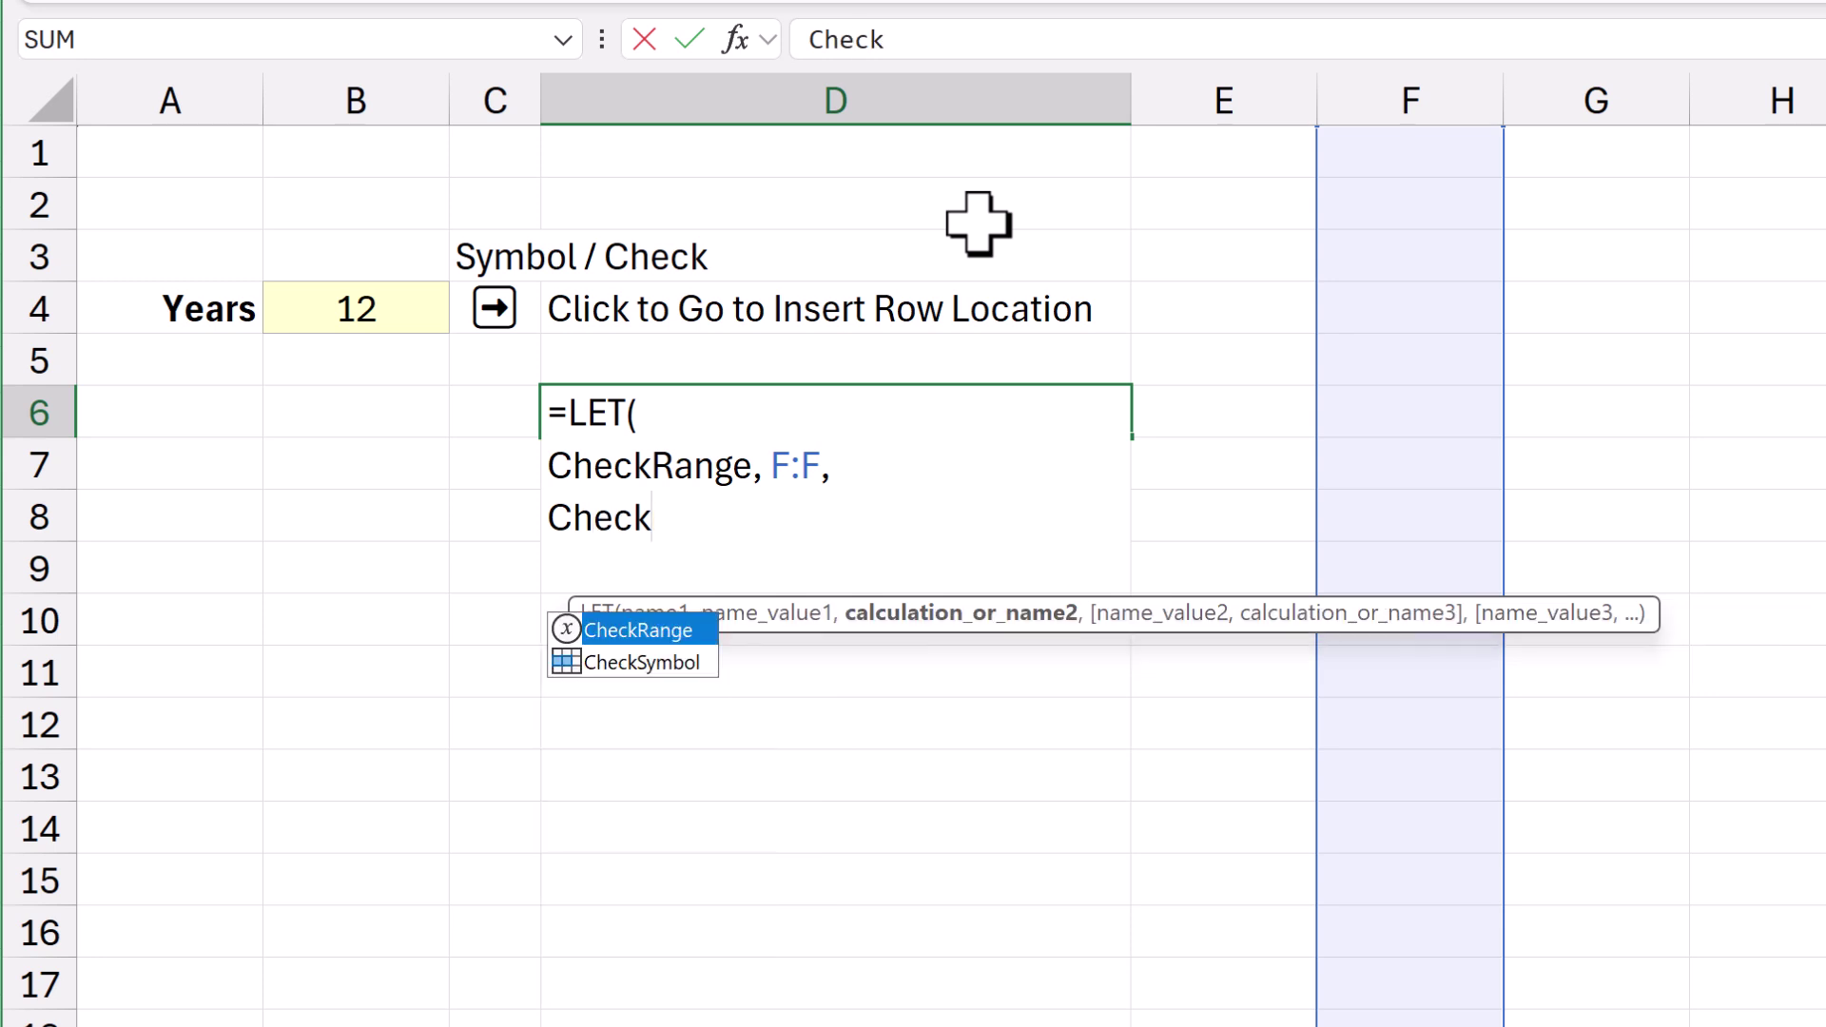
text(Cell,)
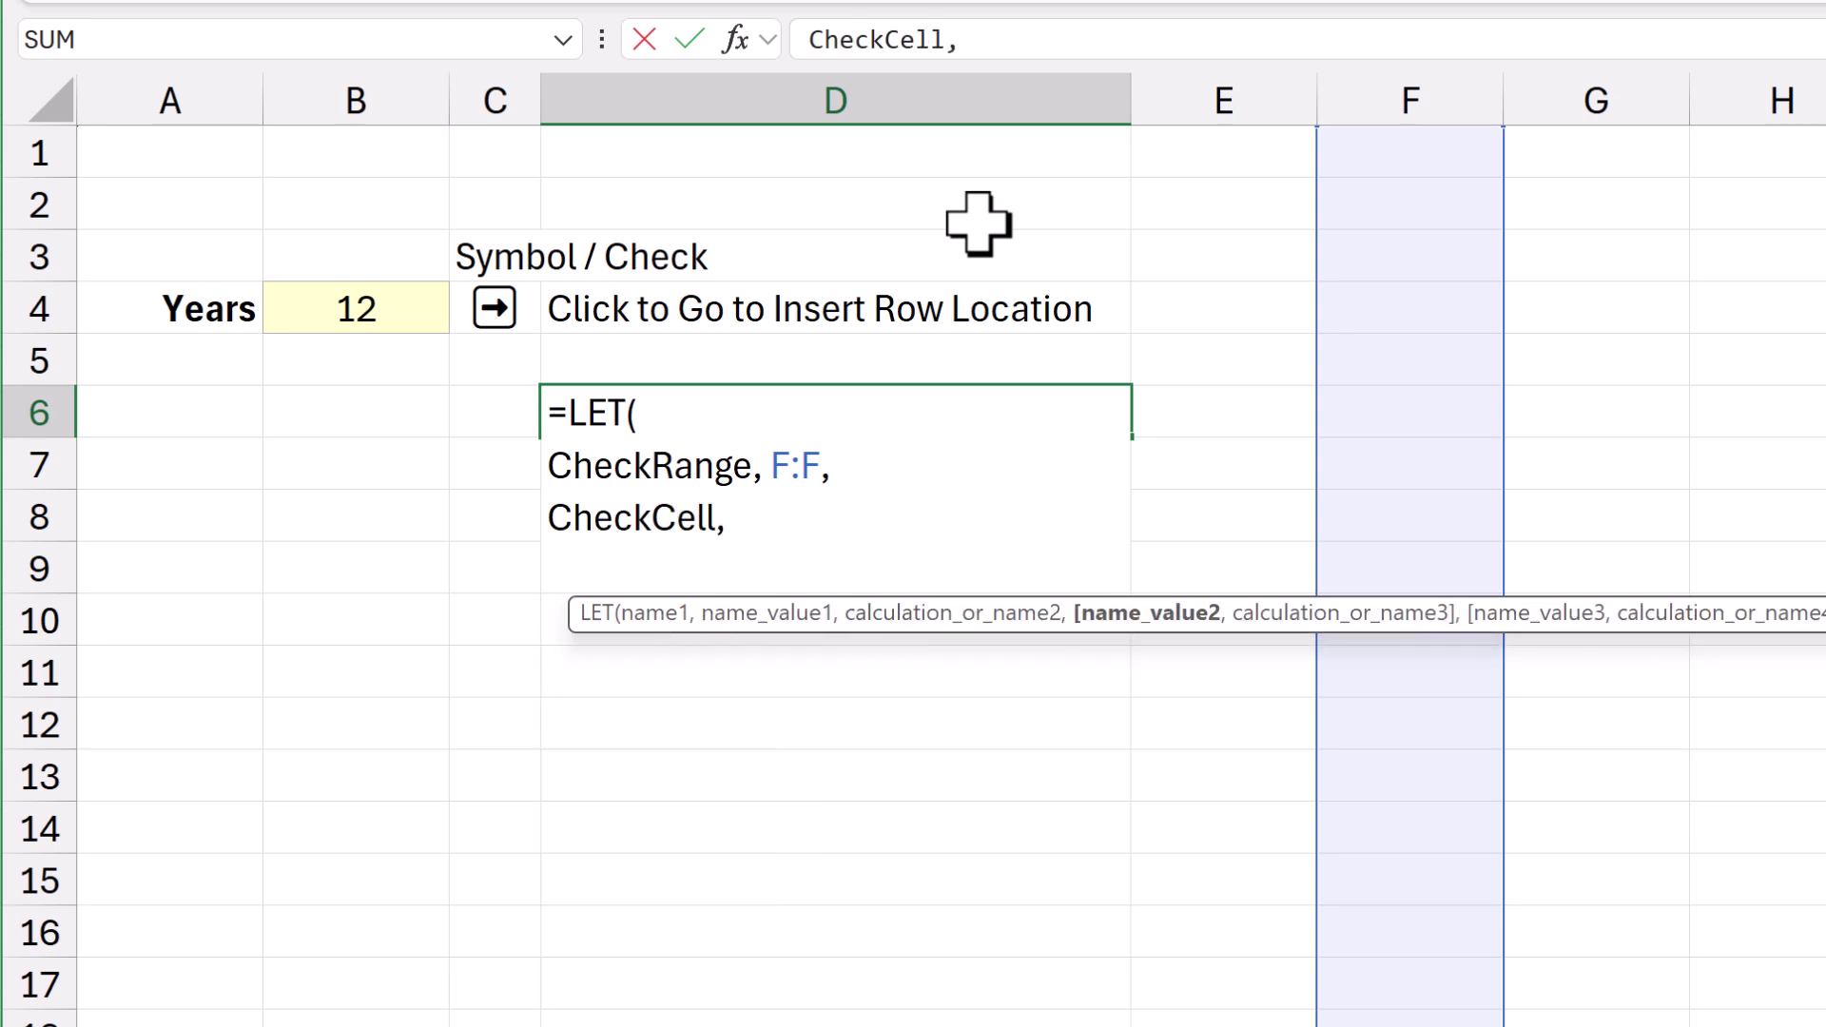
text( XL)
key(Tab)
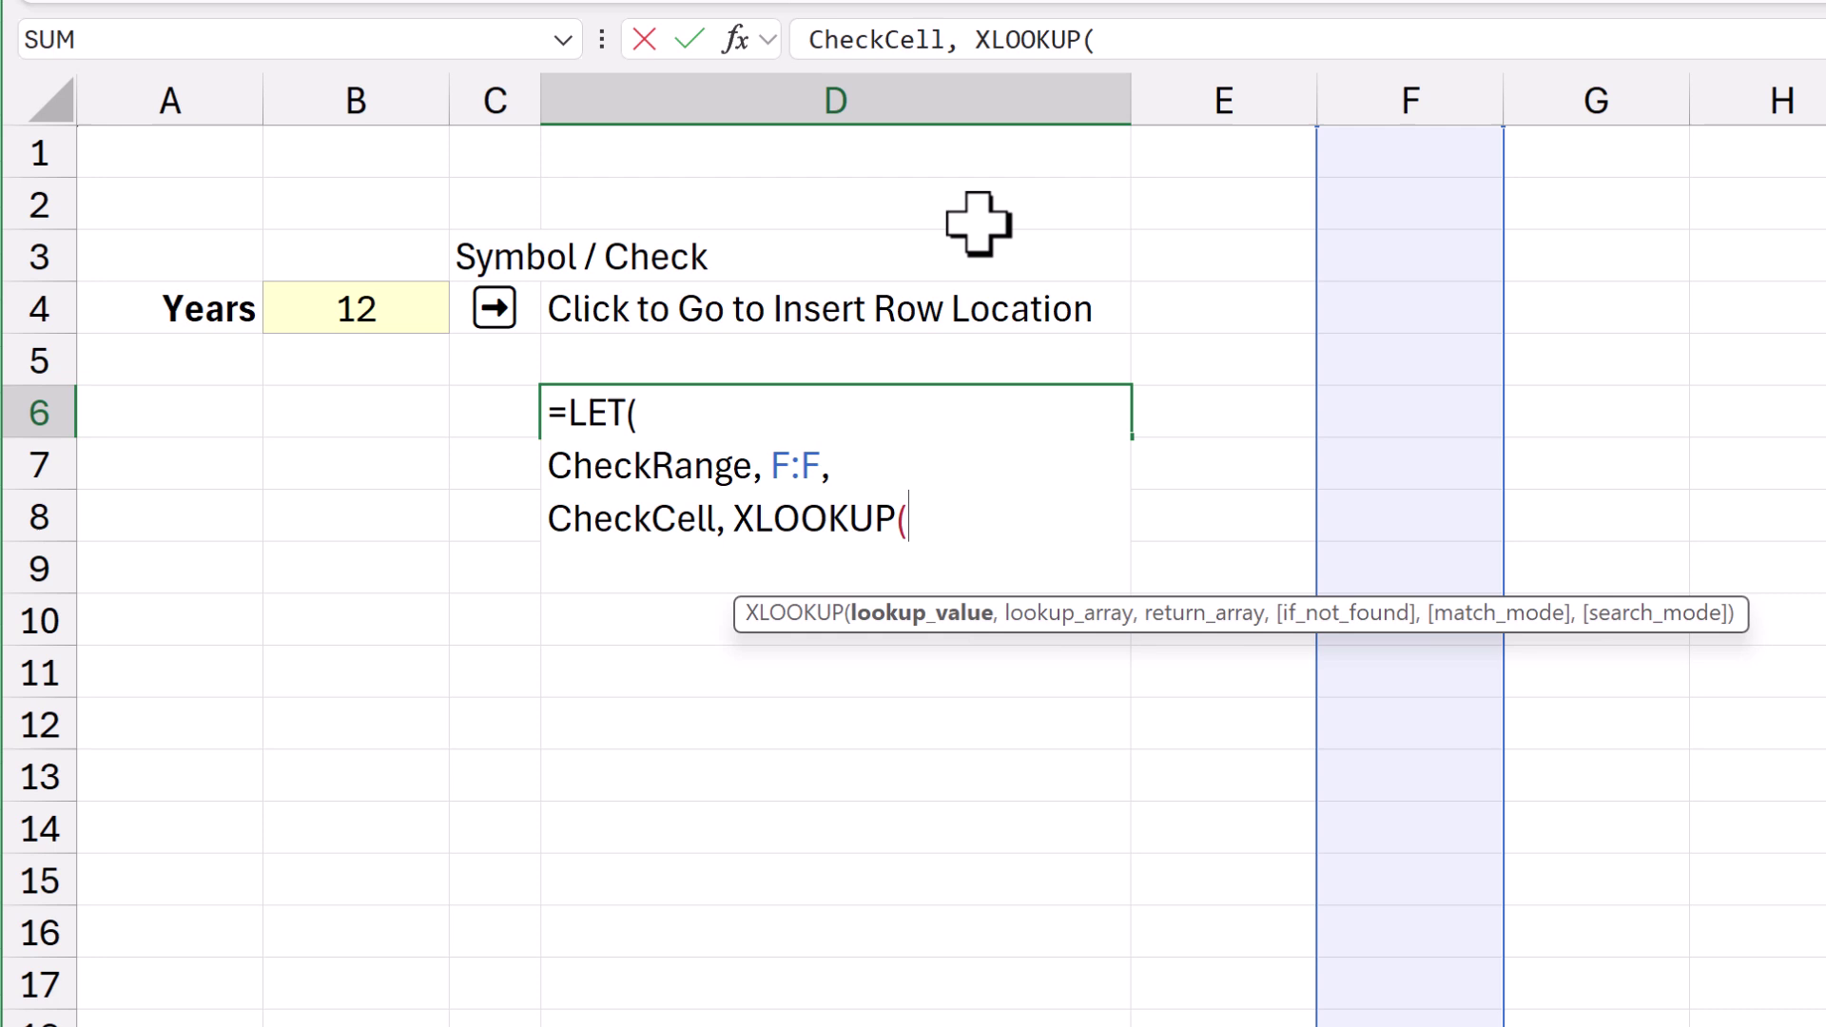
text(ckC)
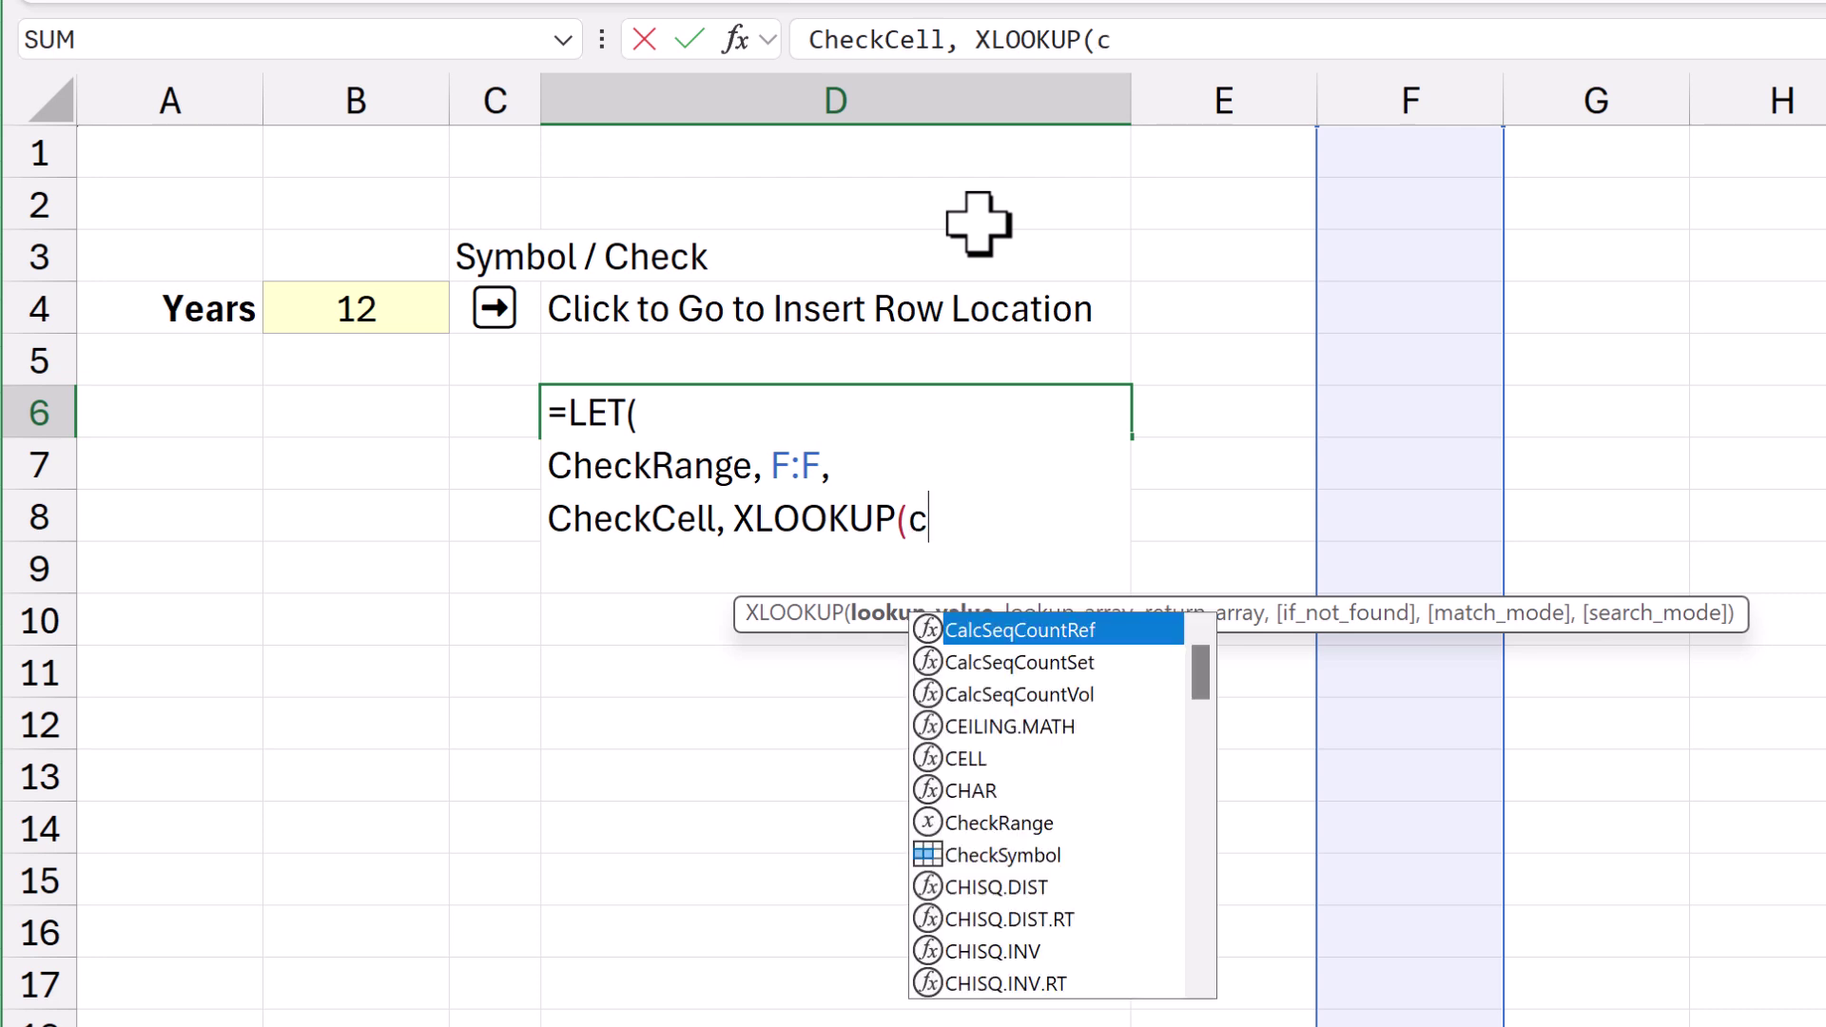
text(e)
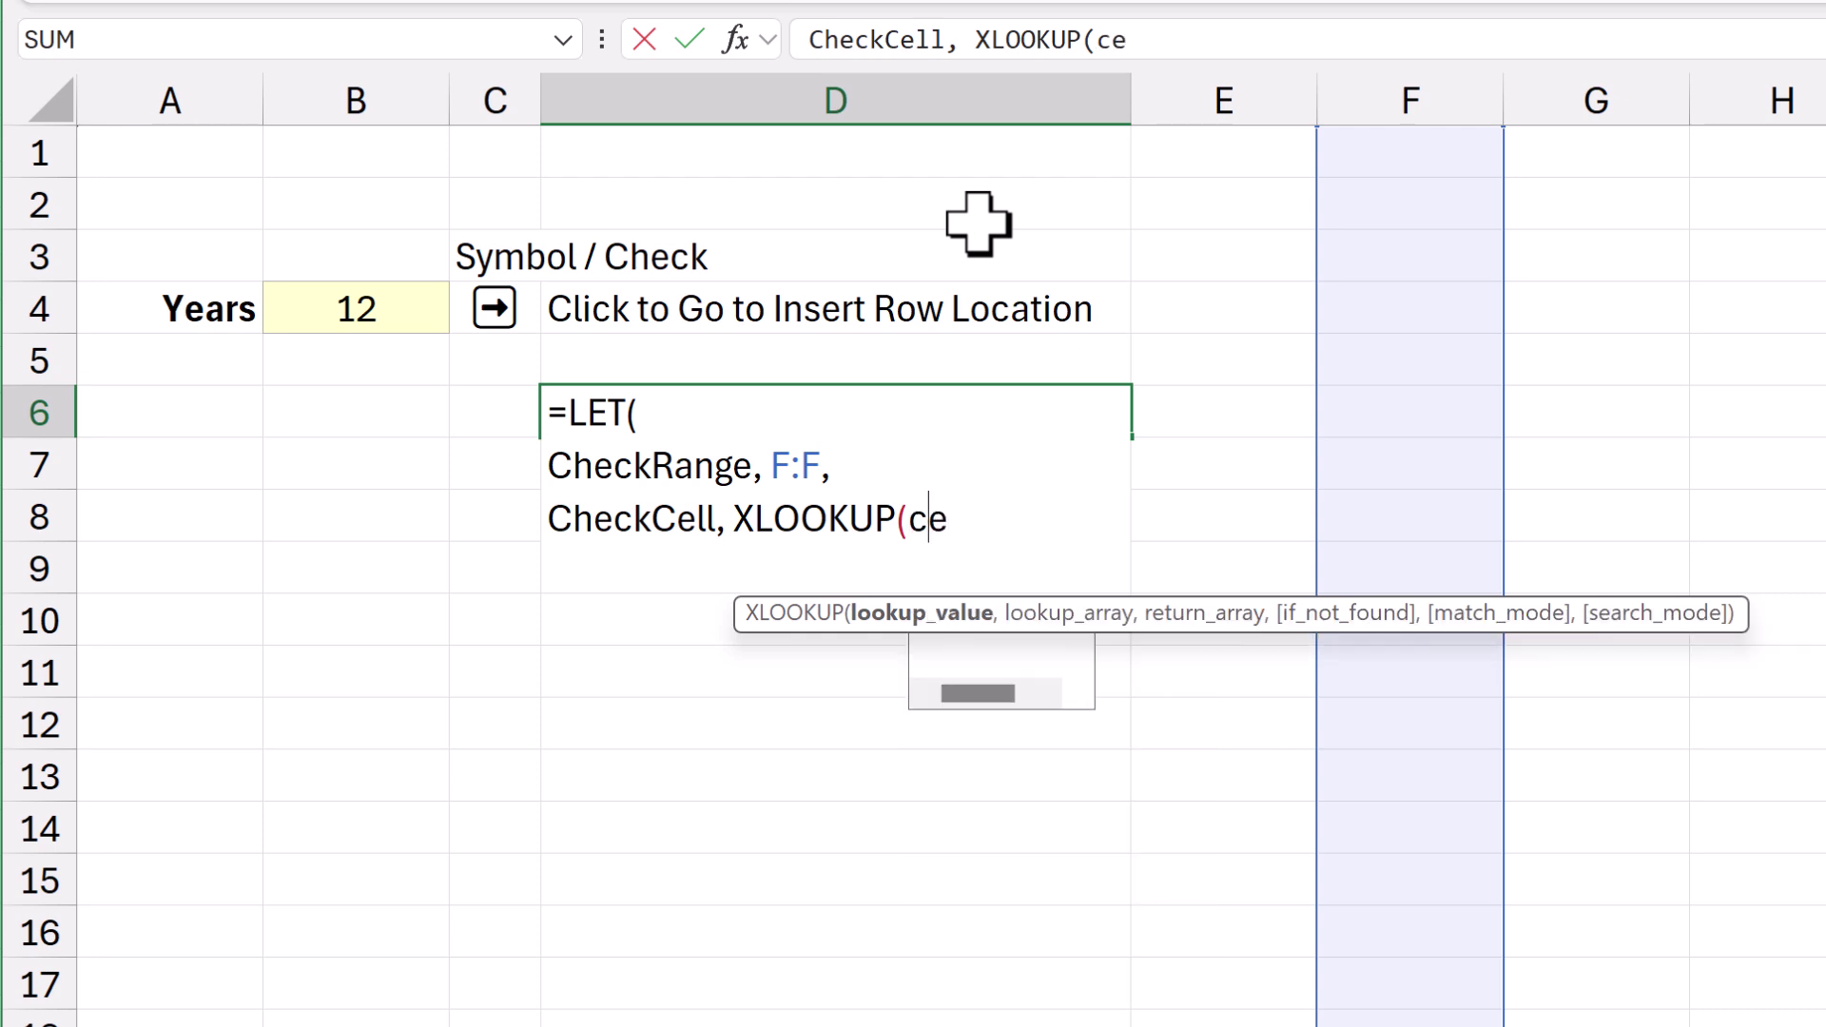
key(BackSpace)
text(h)
key(Down)
key(Down)
key(Tab)
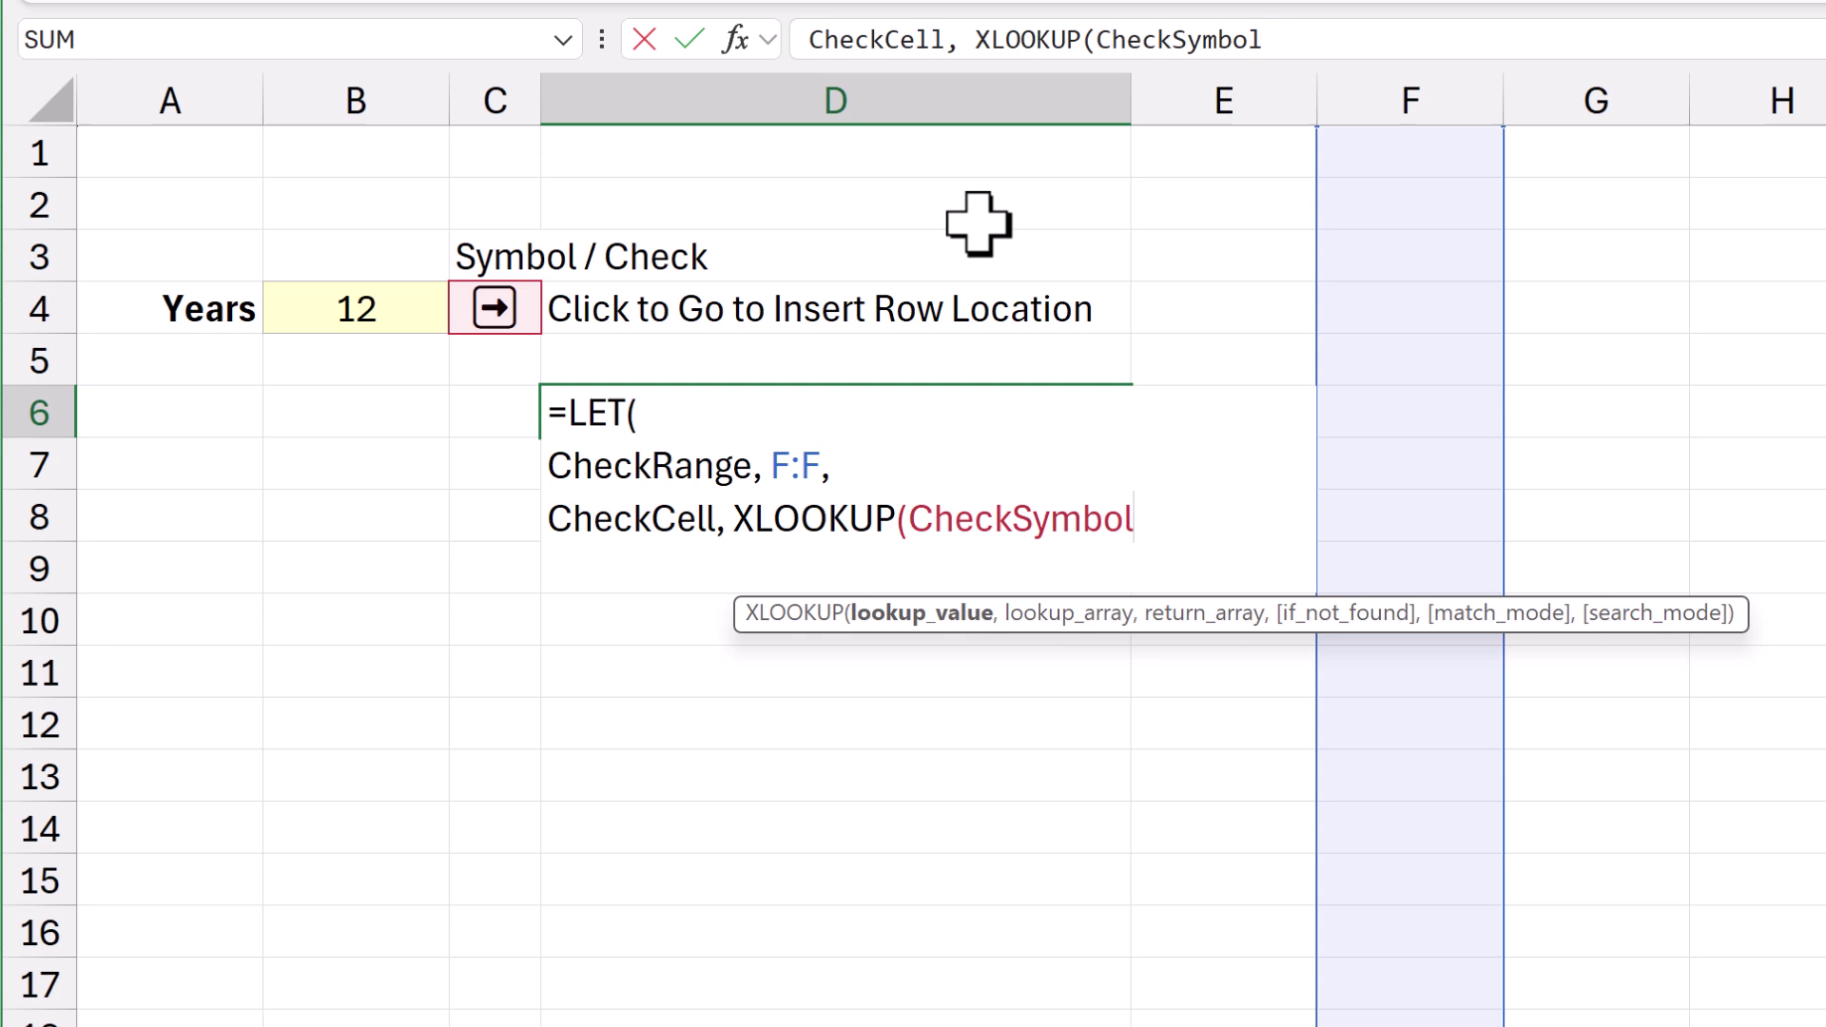
text(, che)
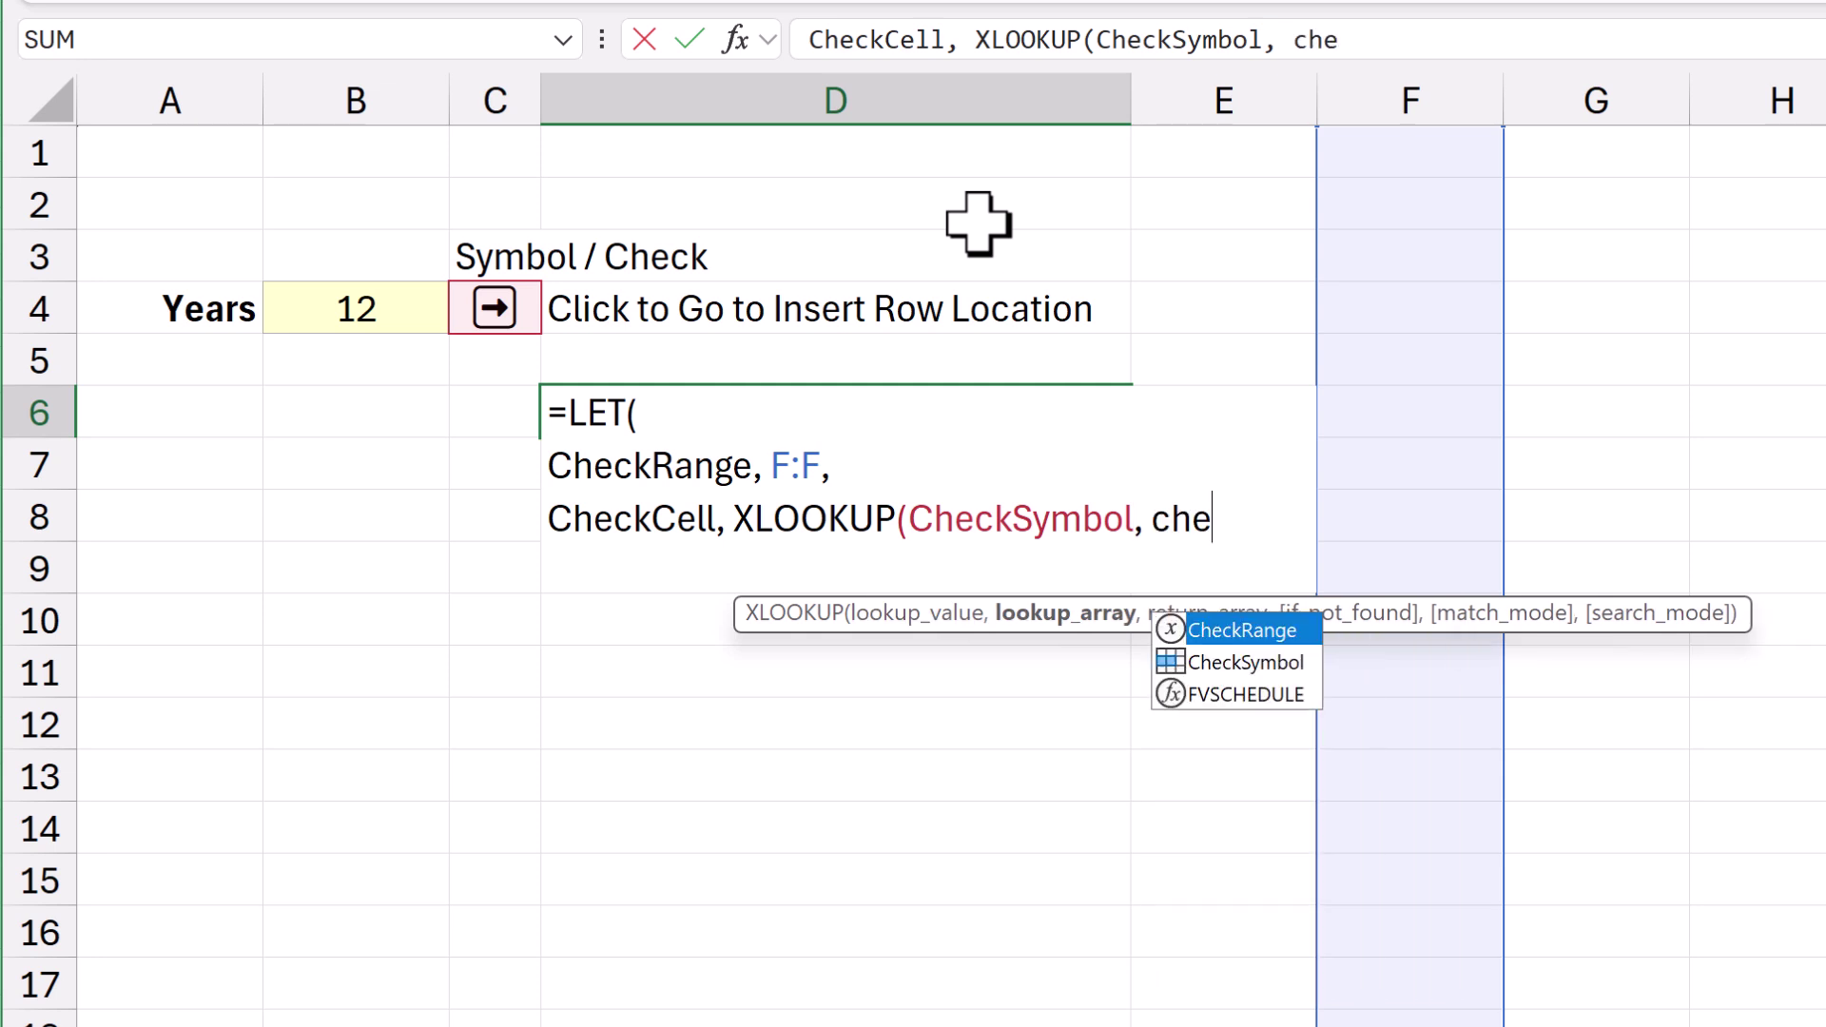
key(Tab)
text(,CheckRange,Ch)
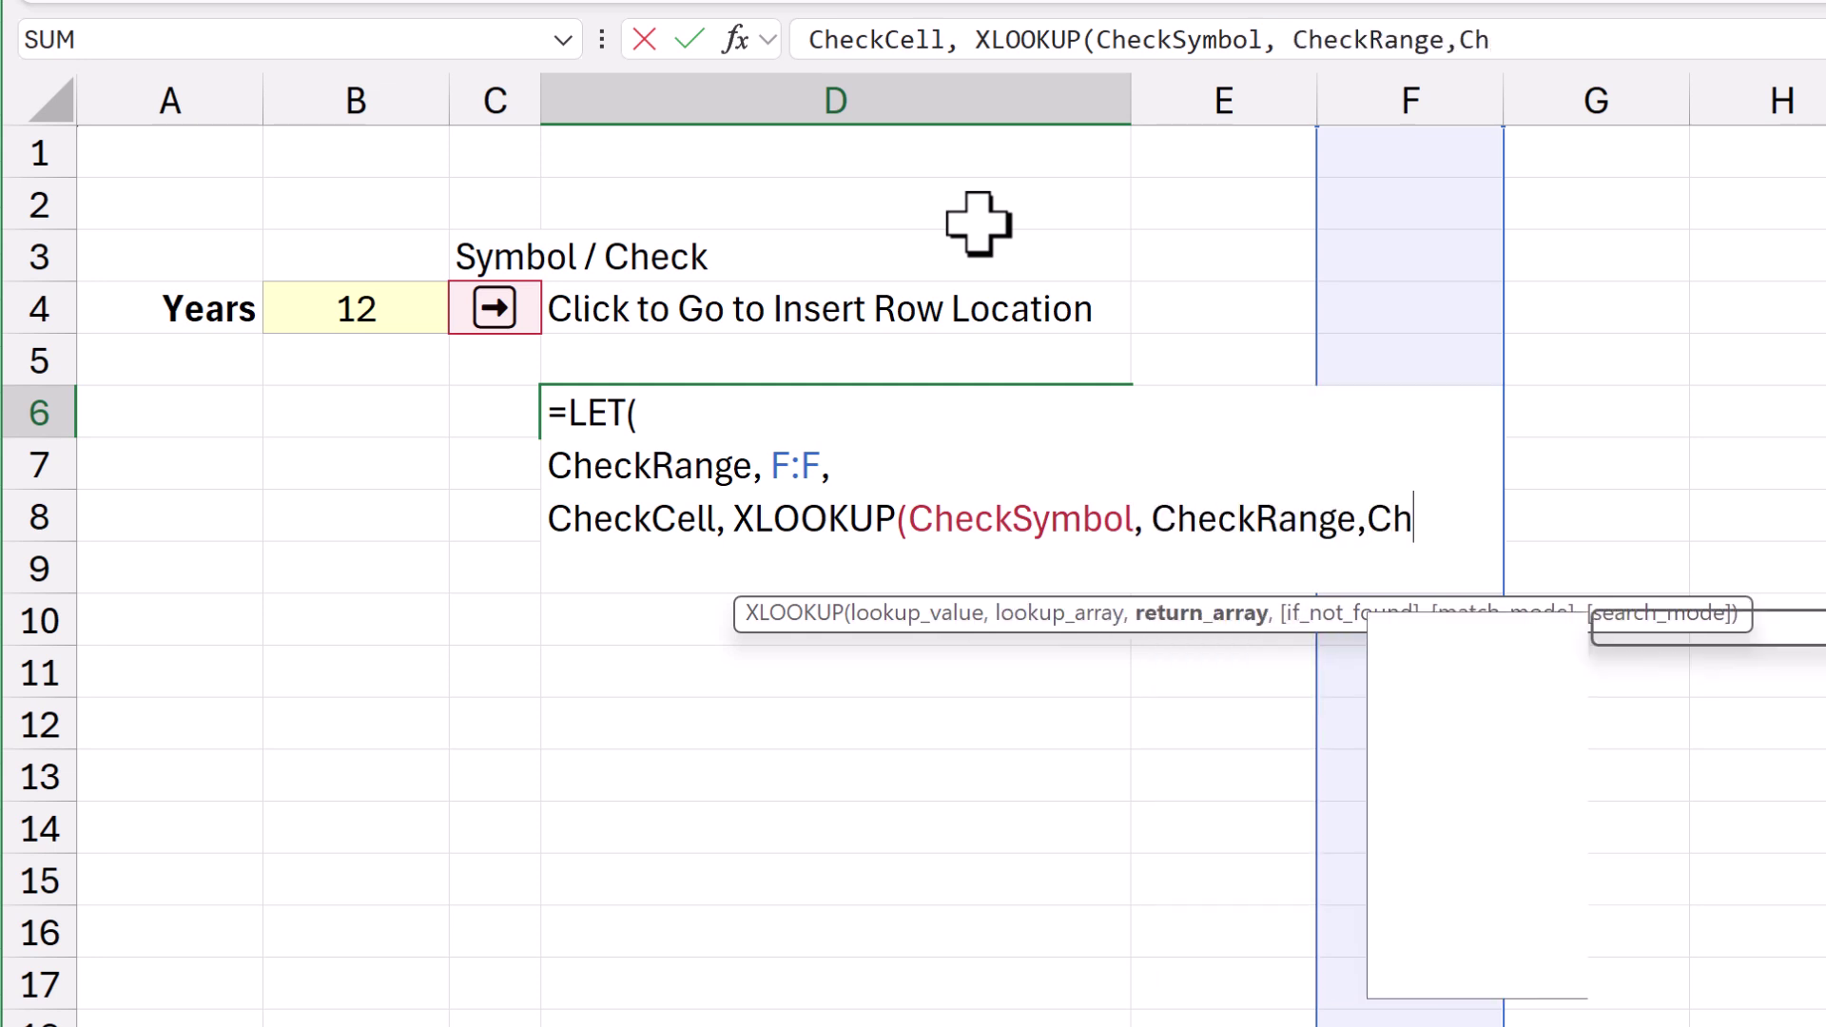
key(Down)
key(Tab)
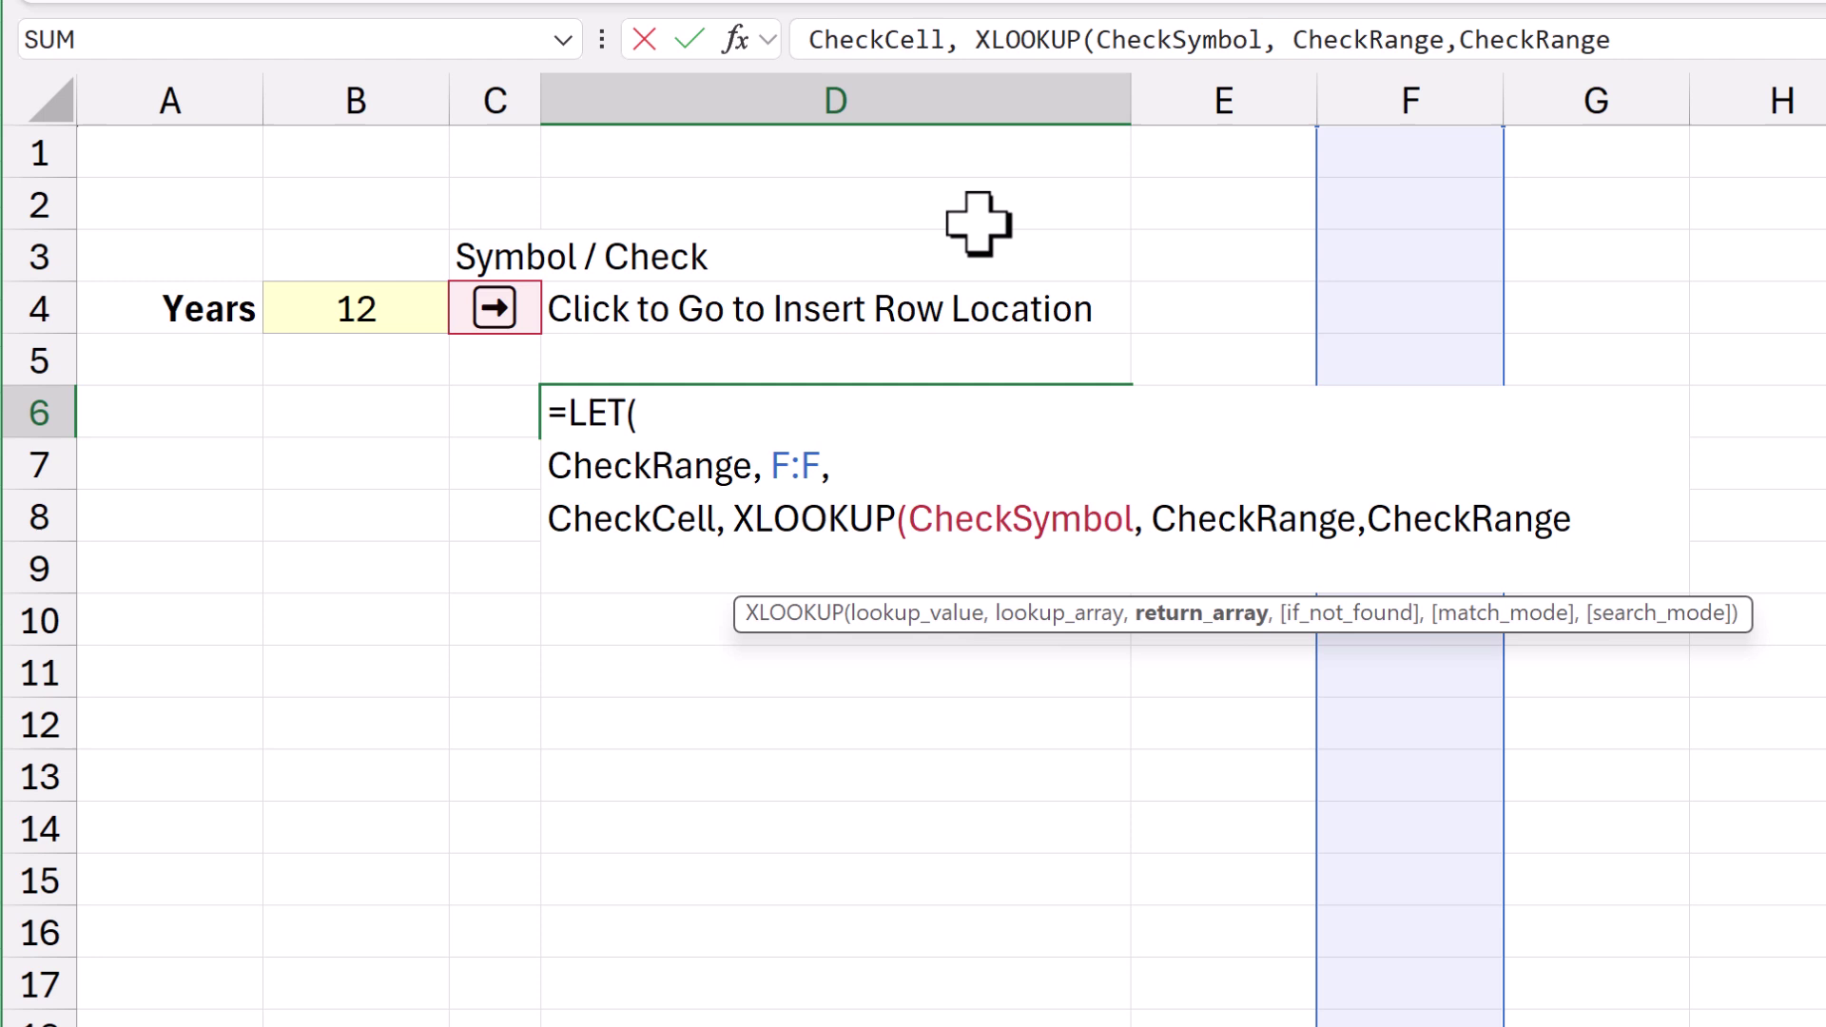
text(,0))
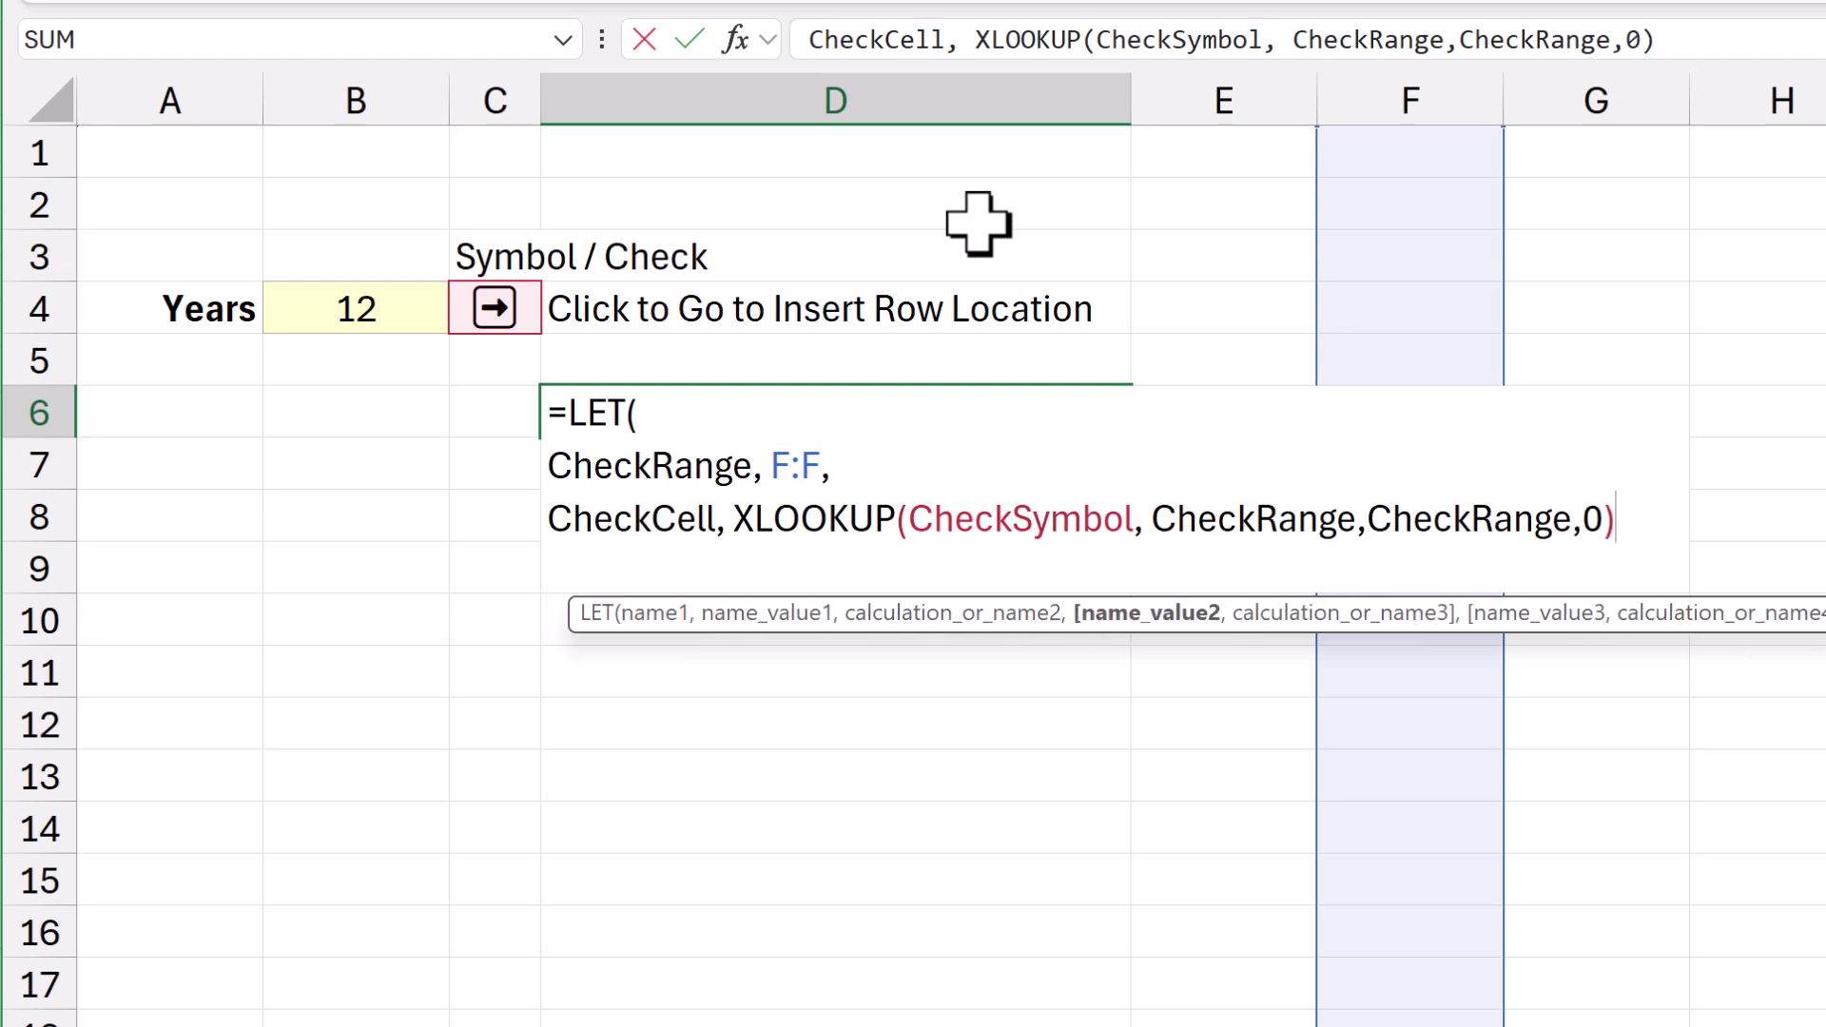
text(,)
key(alt+Return)
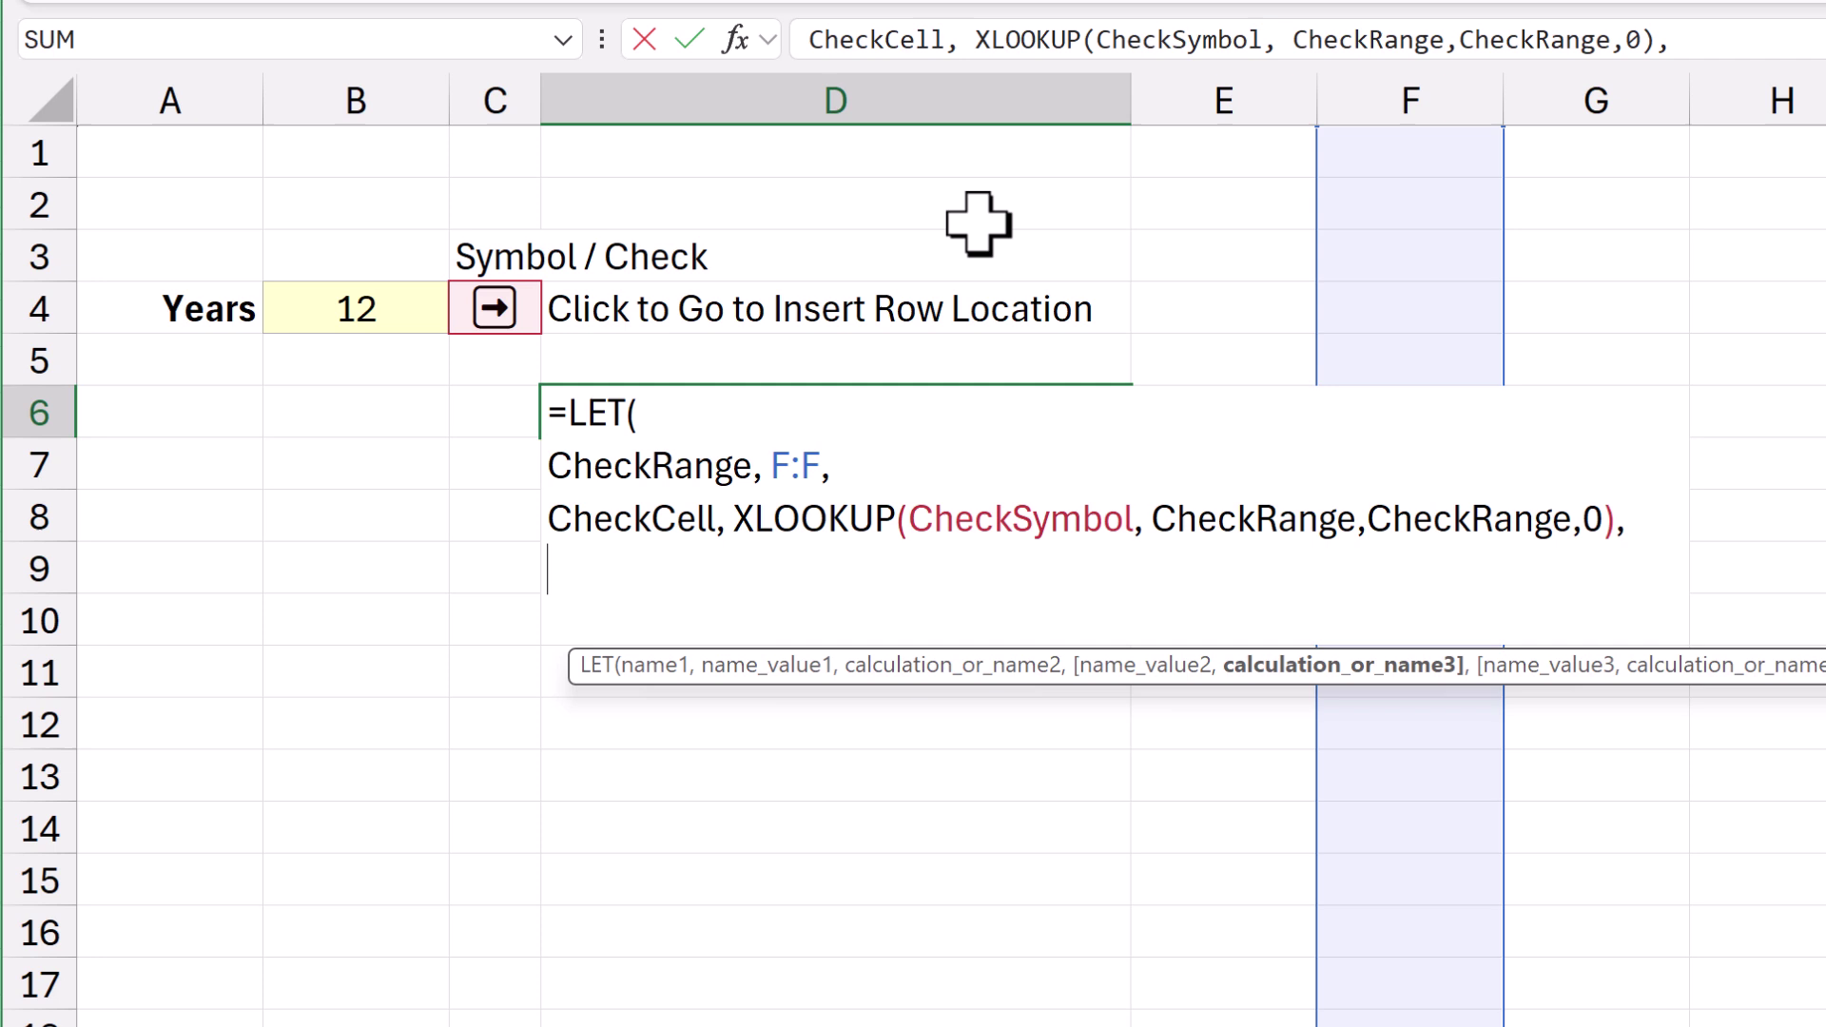
Define CellAddress as CELL("address", CheckCell) and start a new line for the result.
text(CellD)
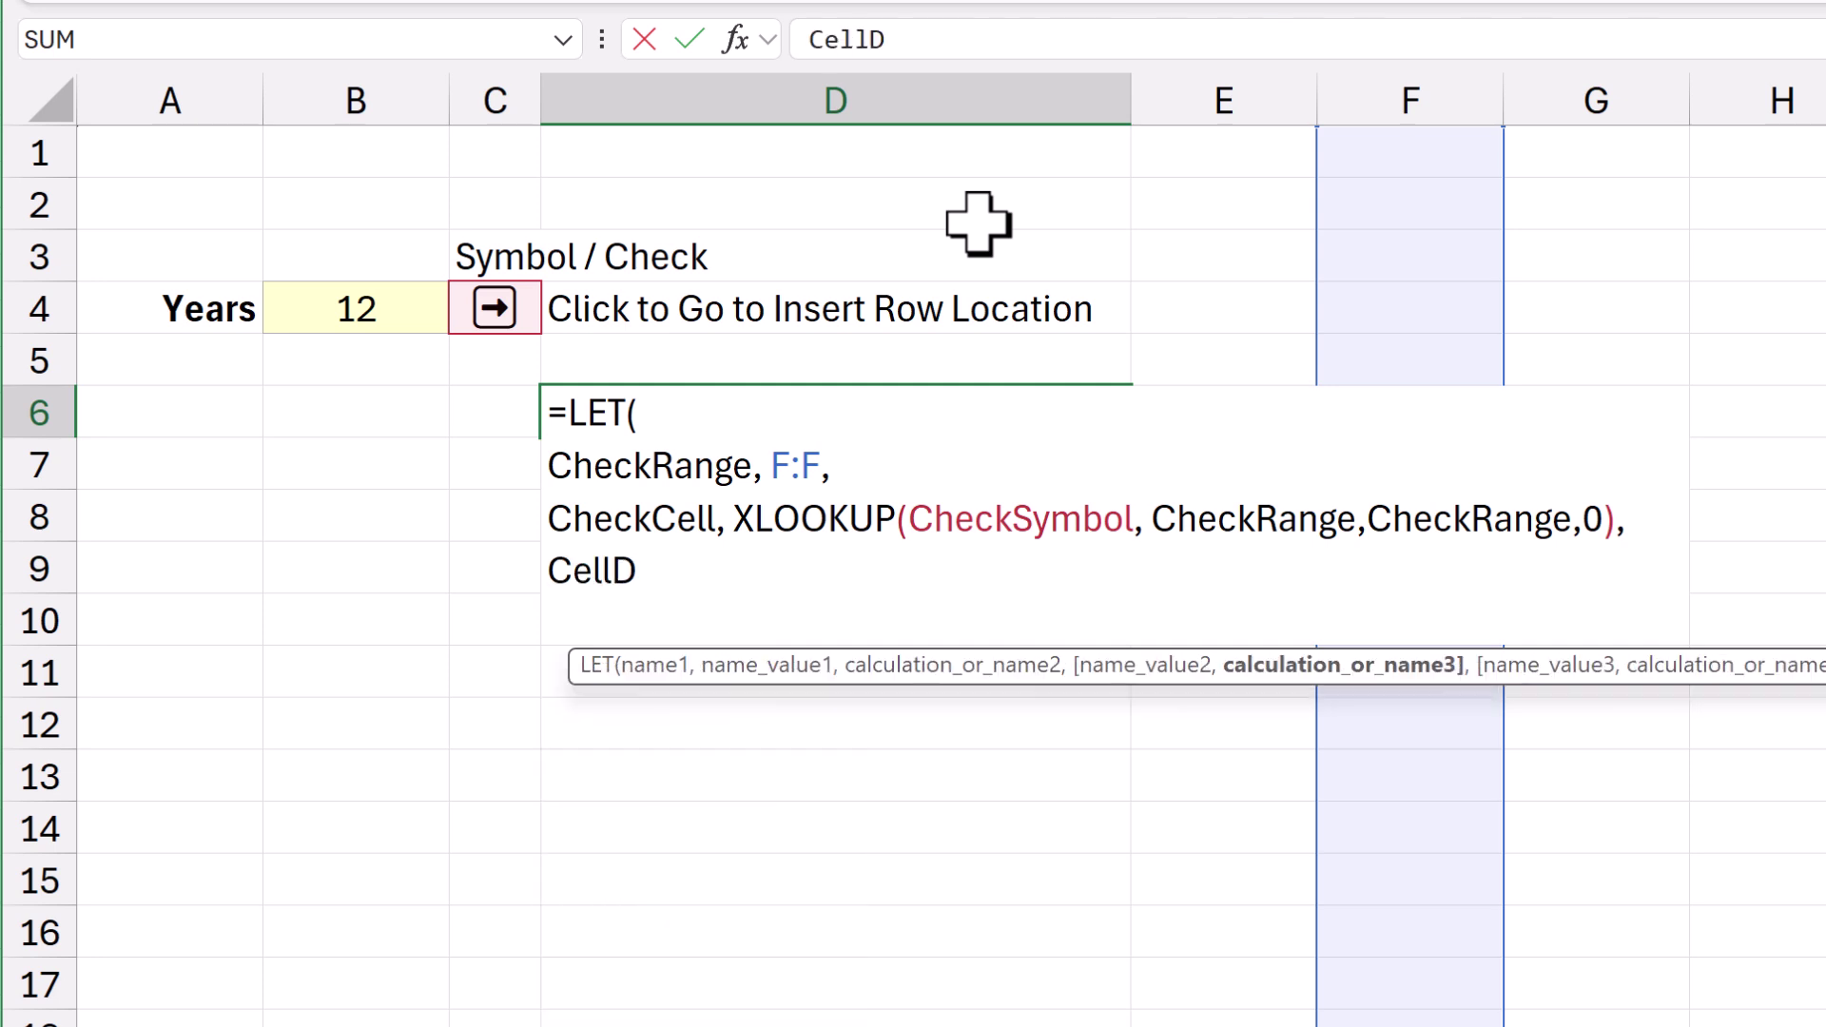
key(BackSpace)
text(Add)
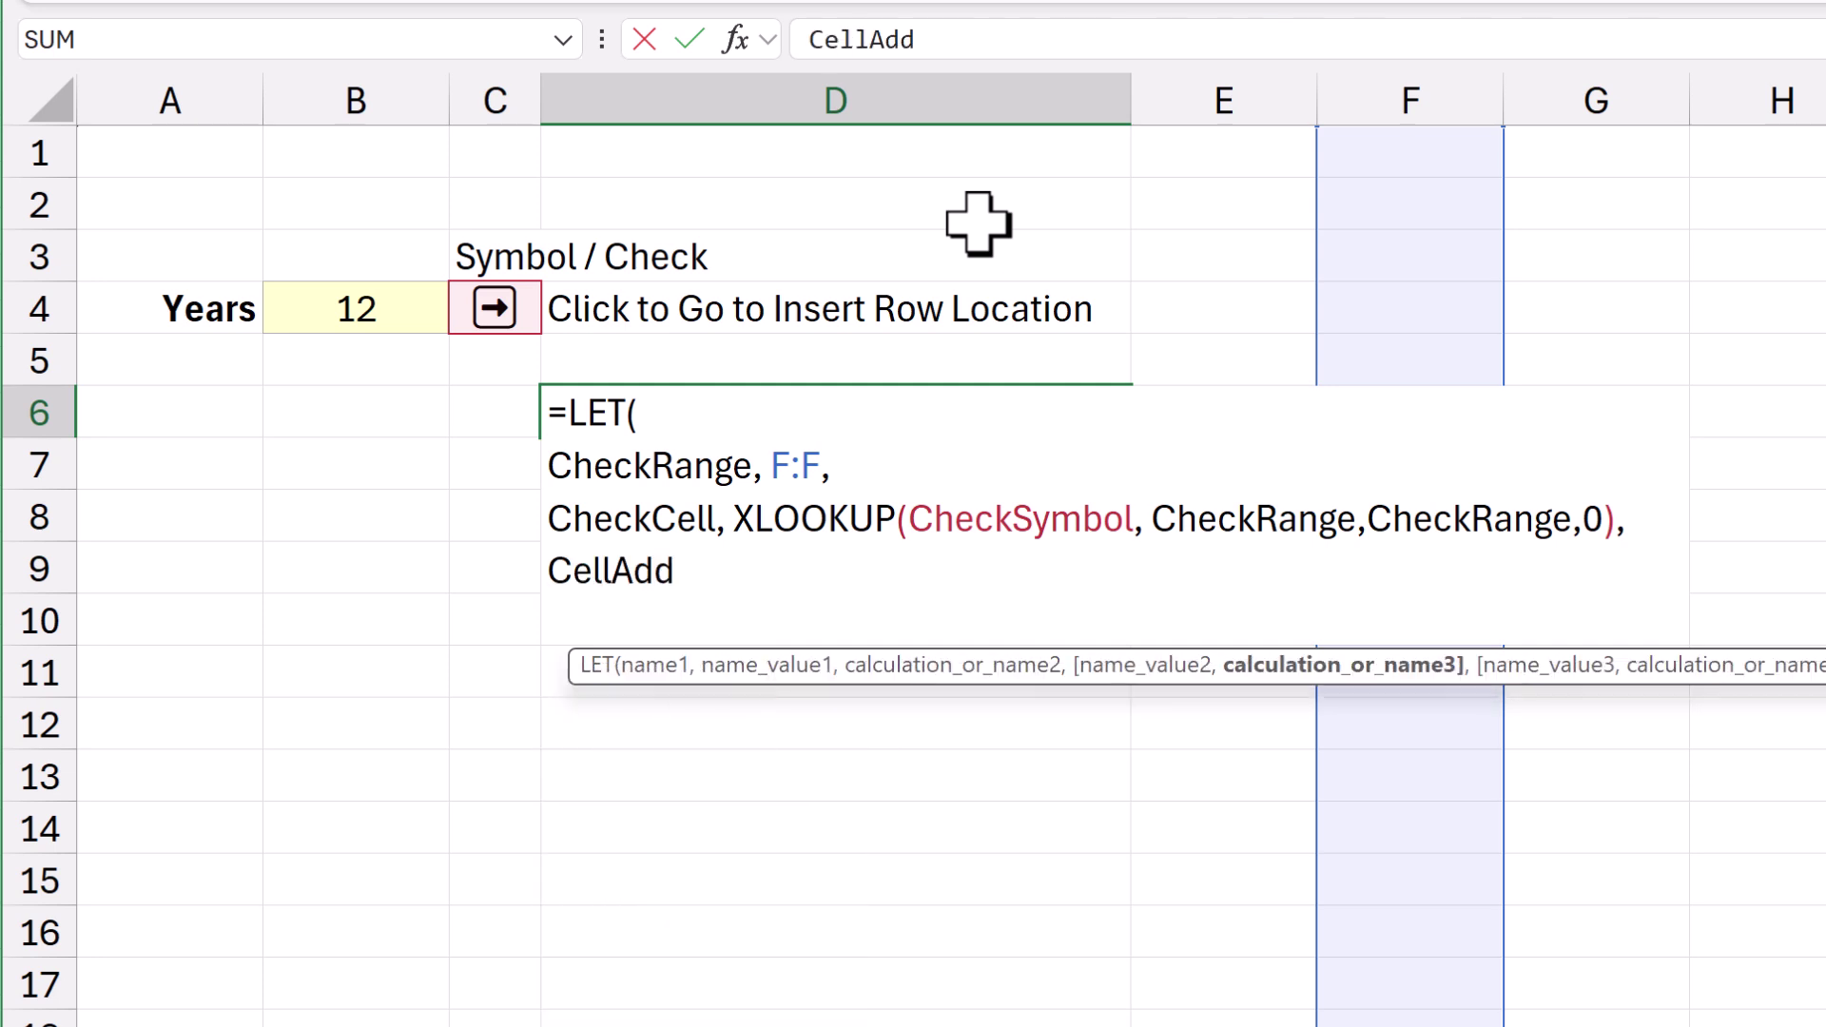
text(ress, Cell)
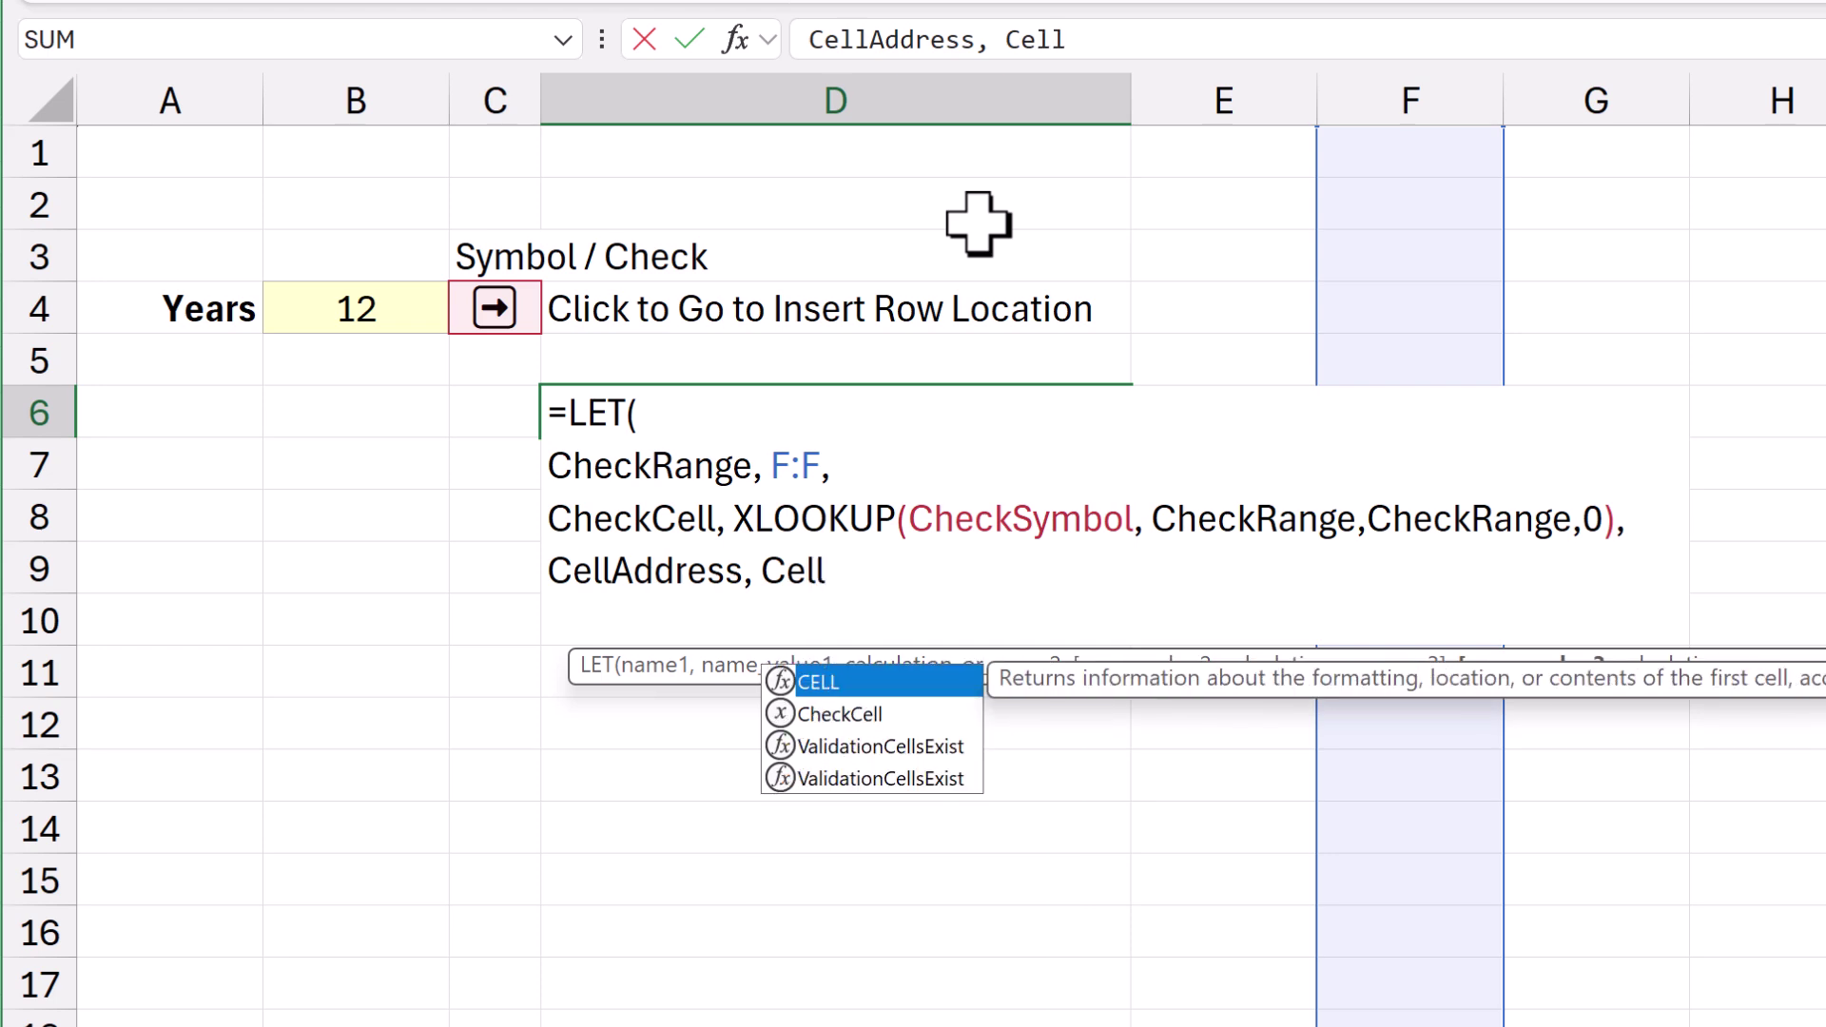
key(Tab)
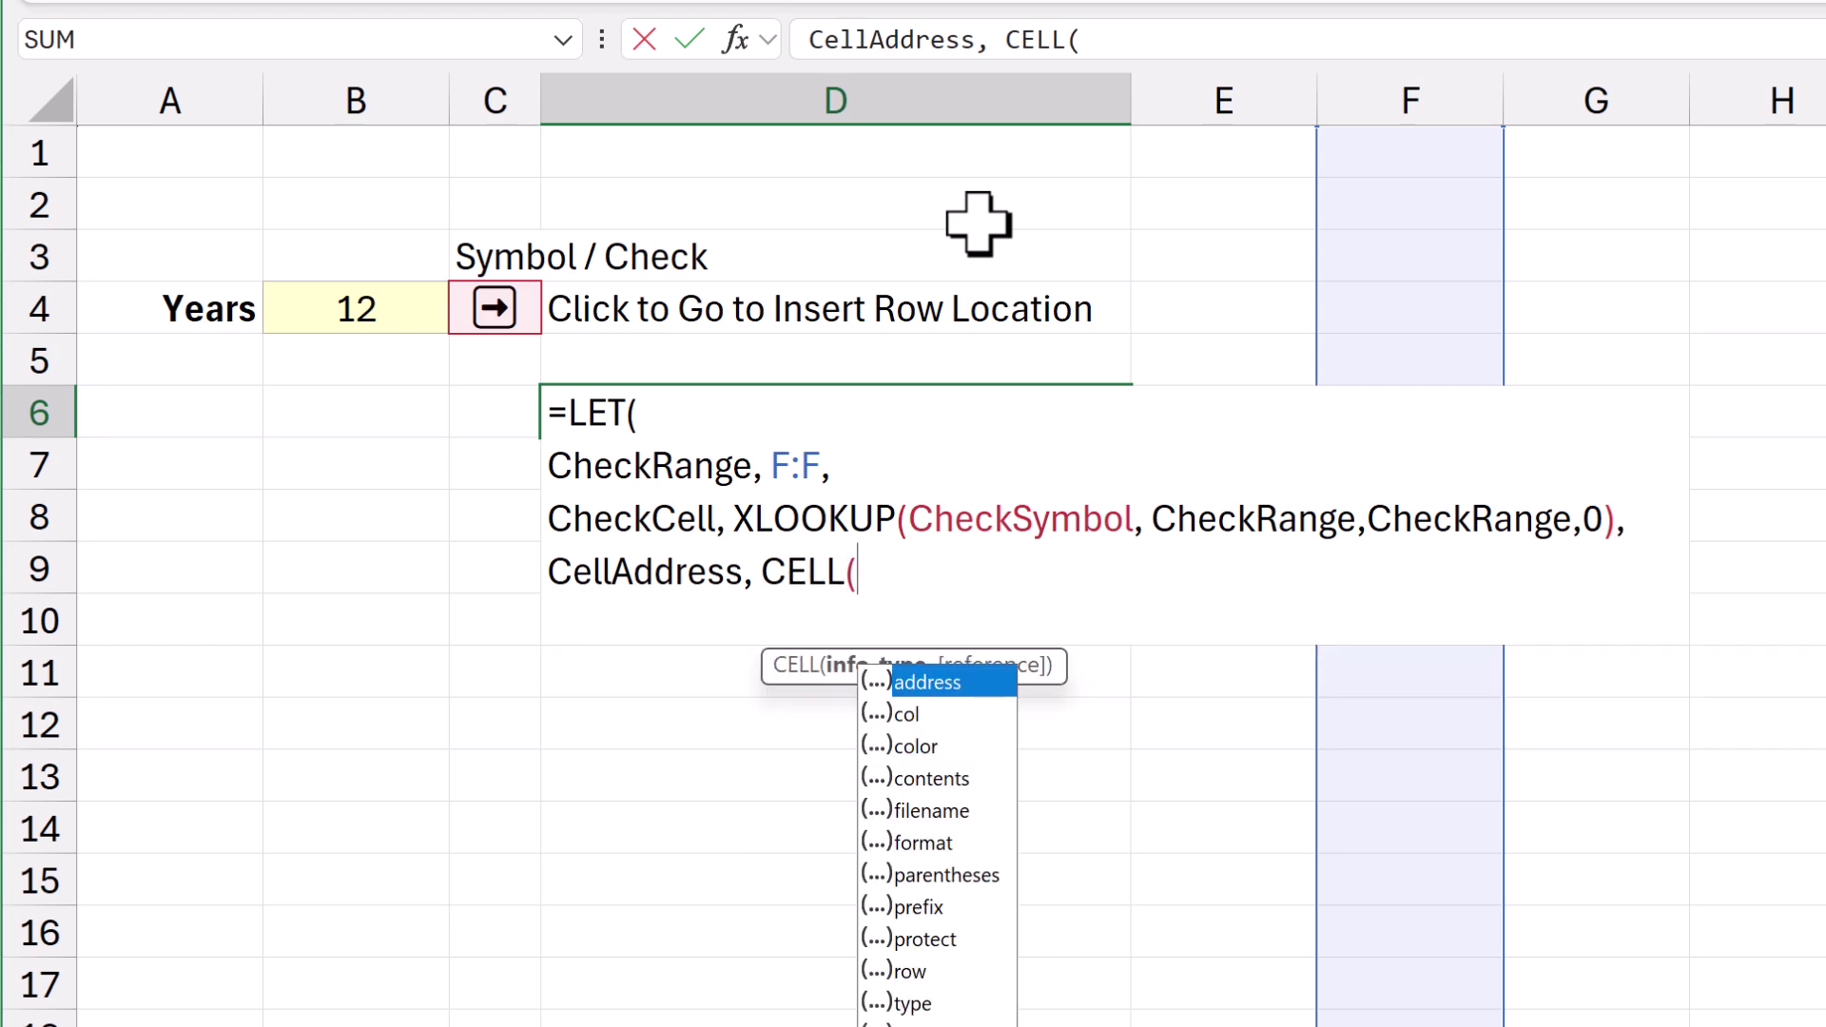
key(Tab)
text(,)
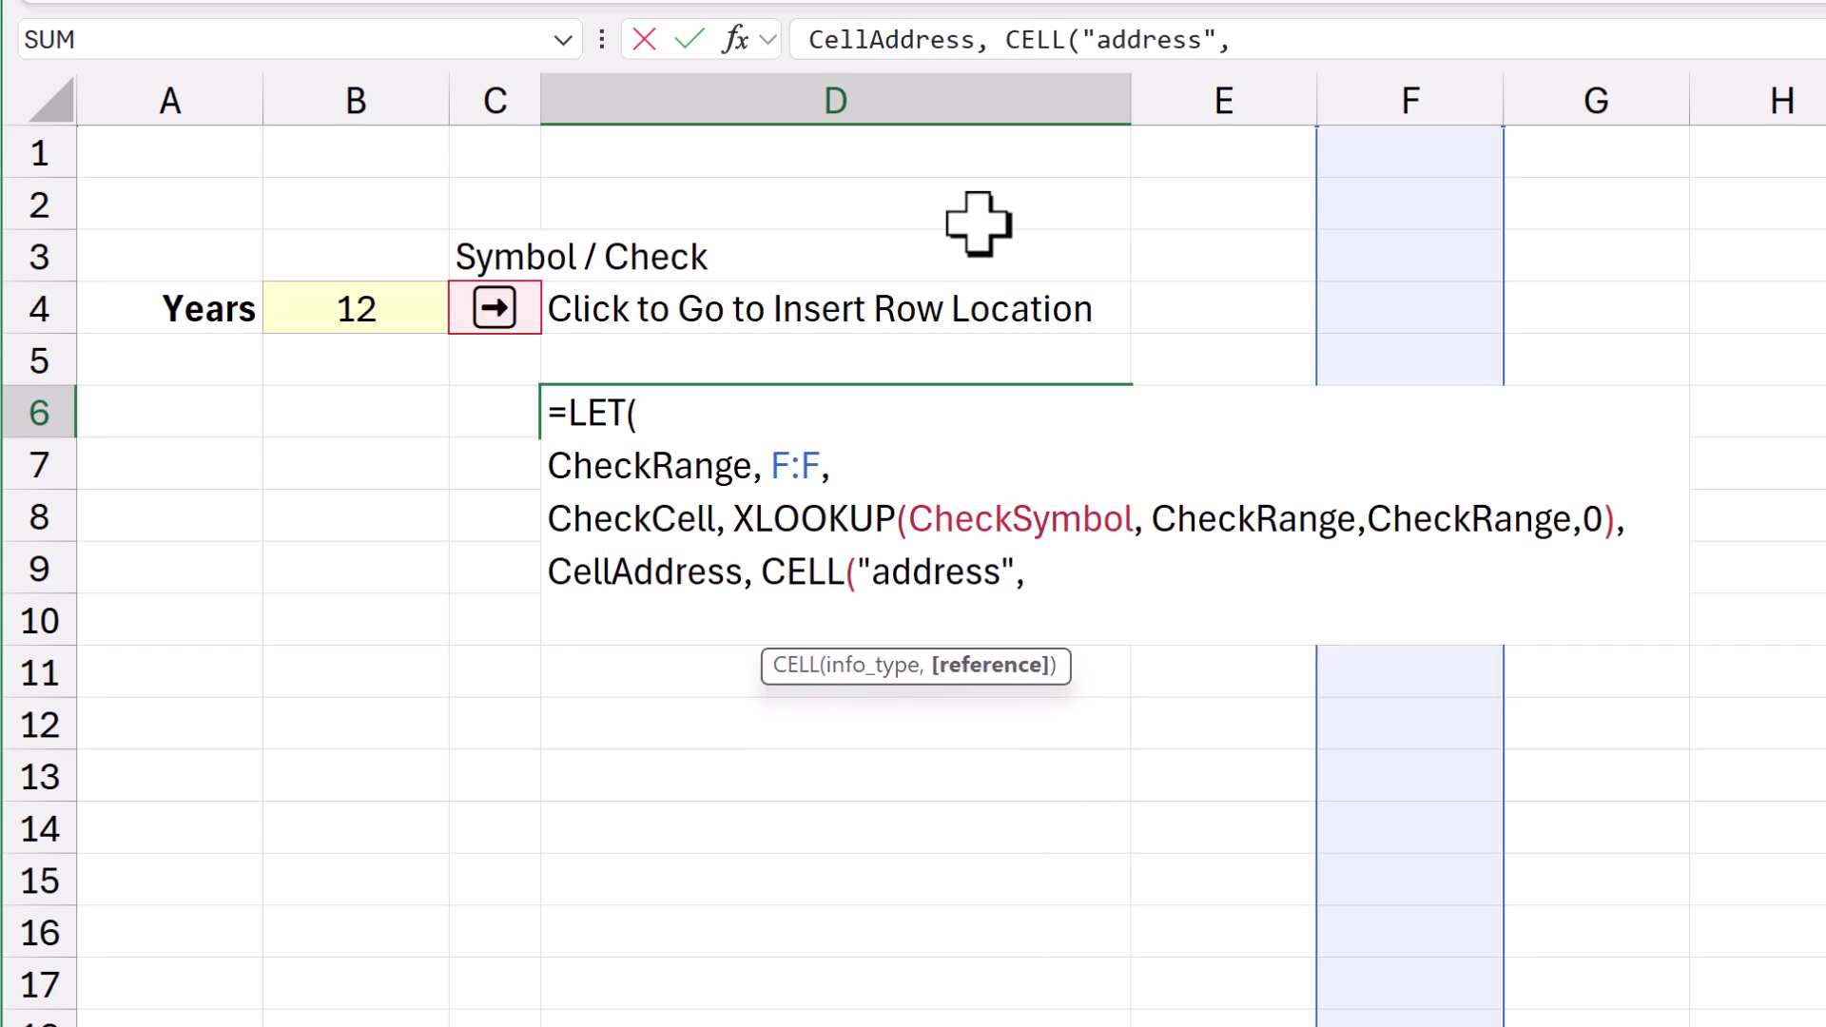
text(che)
key(Tab)
text())
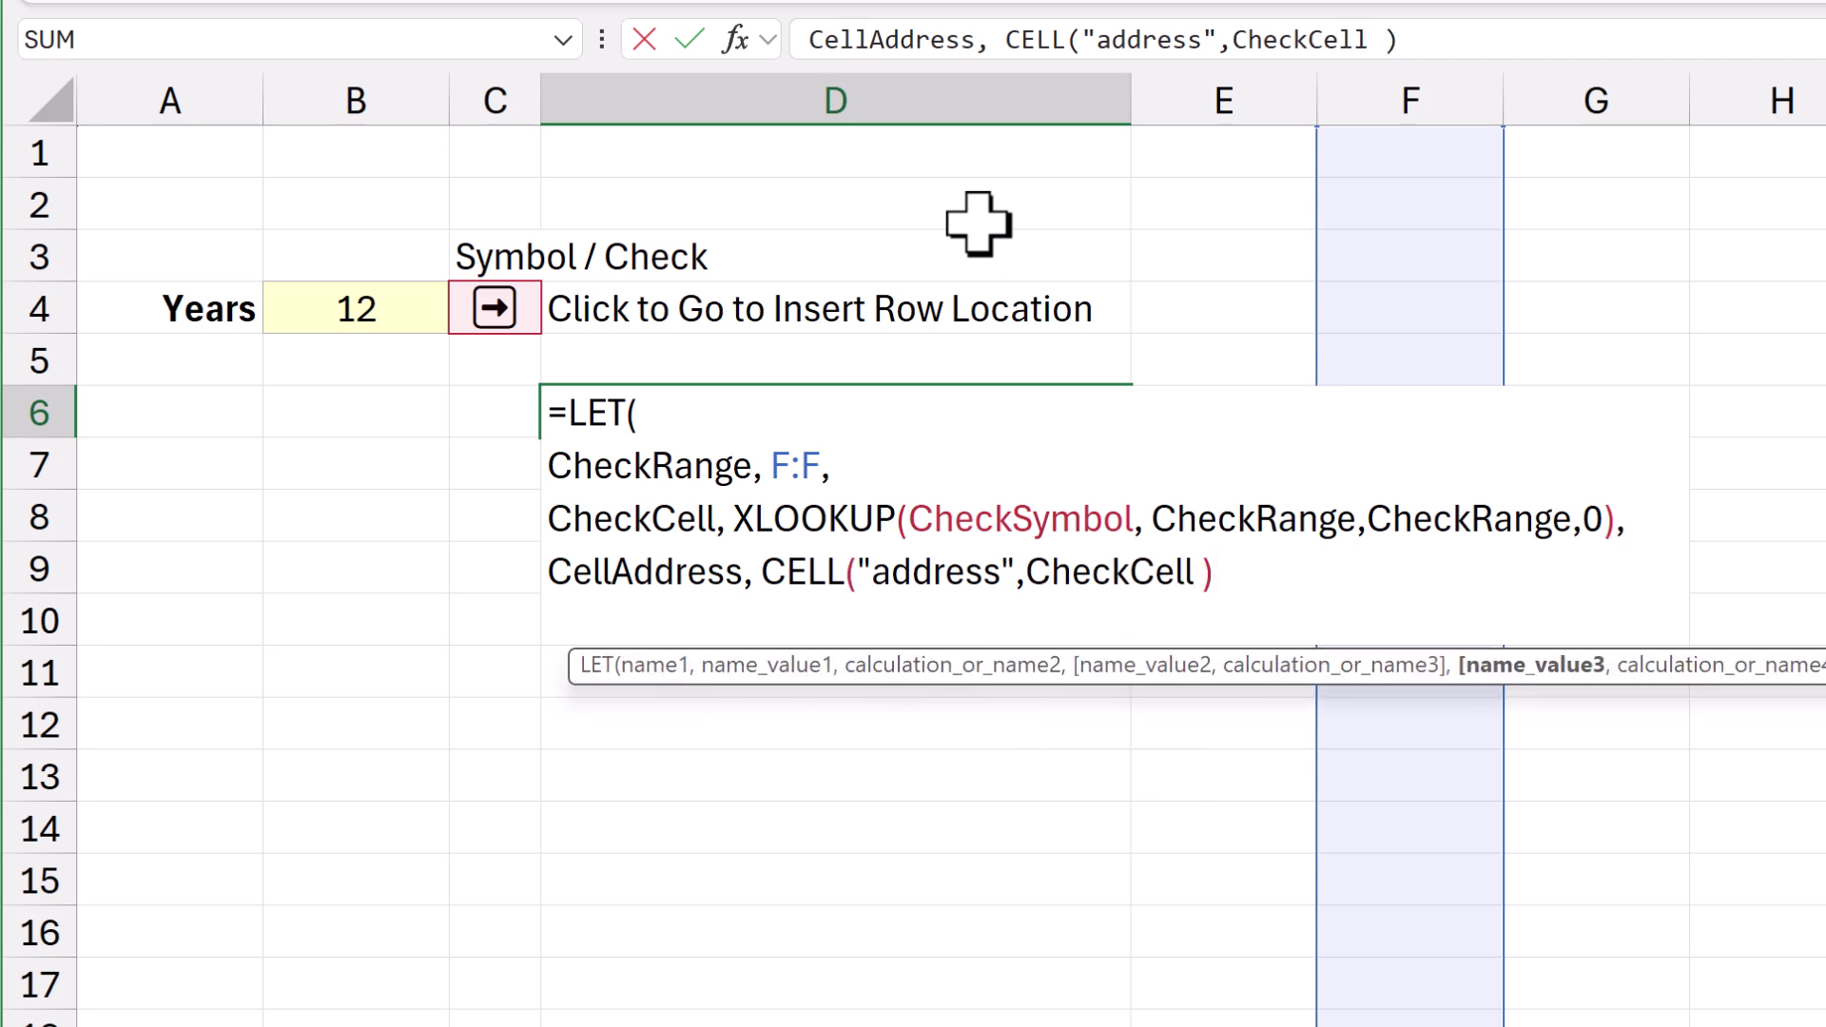
text(,)
key(alt+Return)
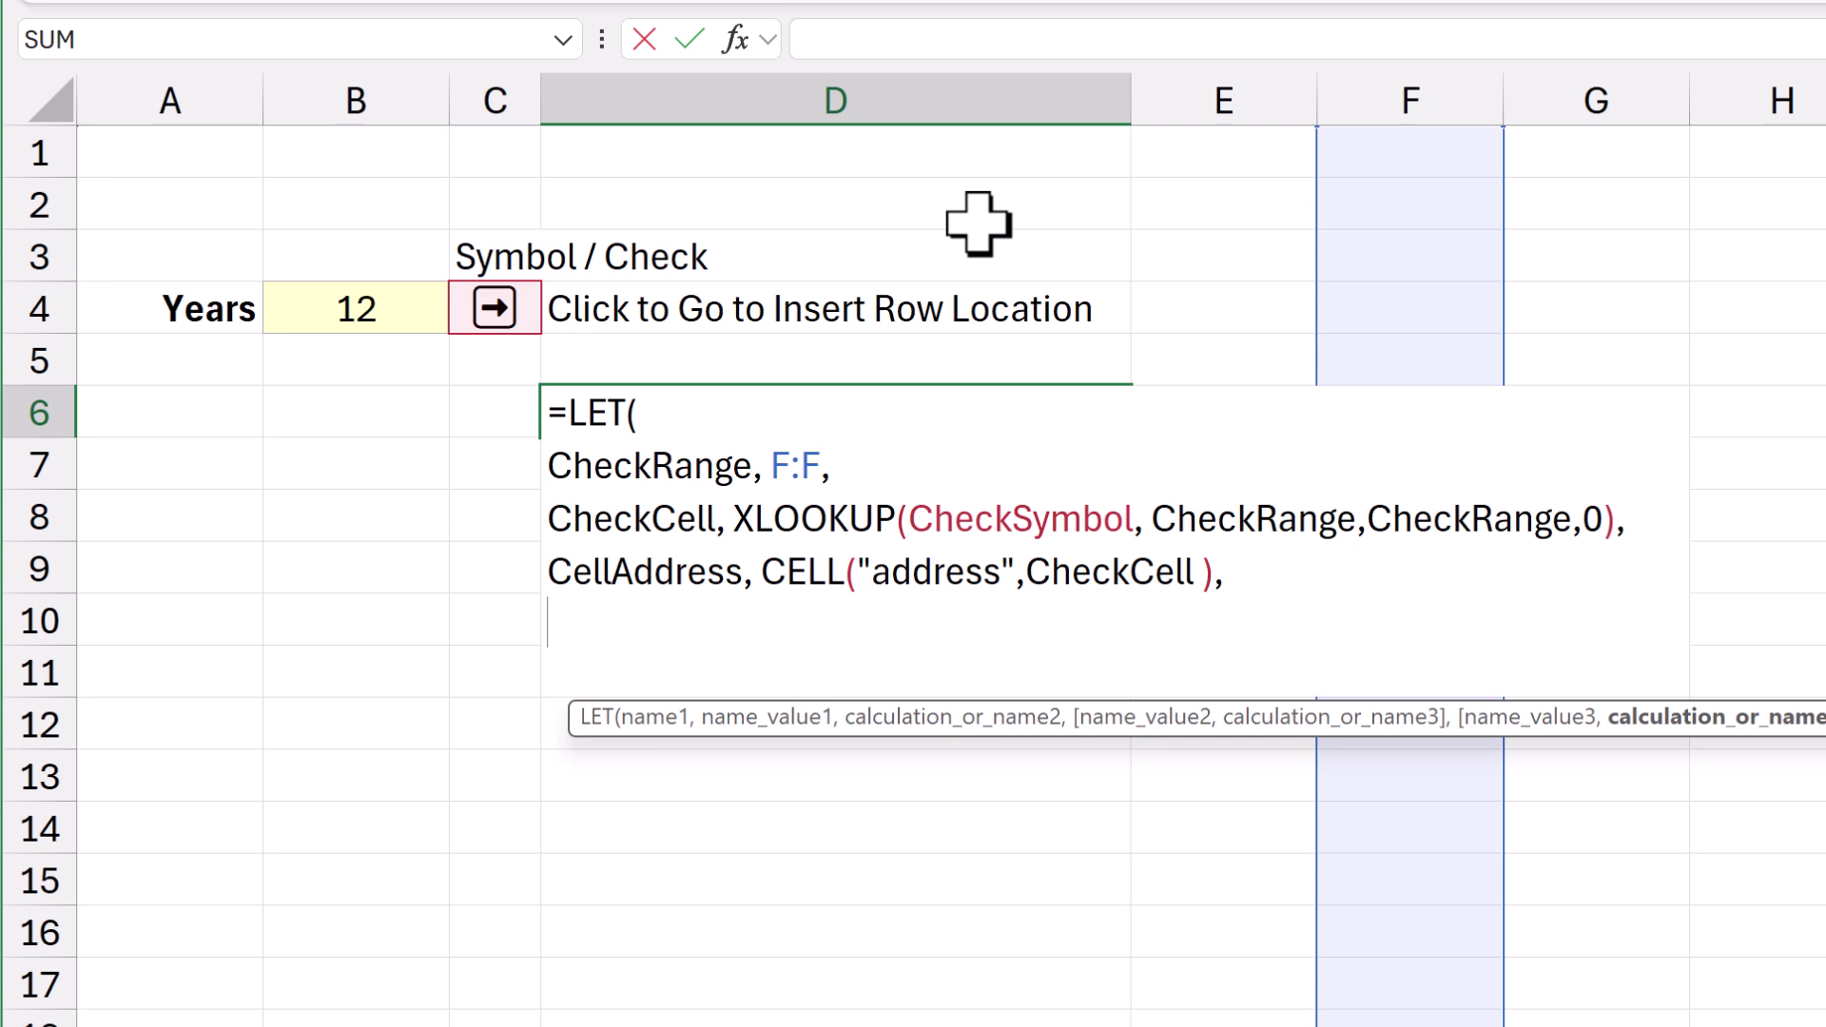
Begin the result with IF(CheckCell = 0, "No Spill", on a new line.
text(IF( )
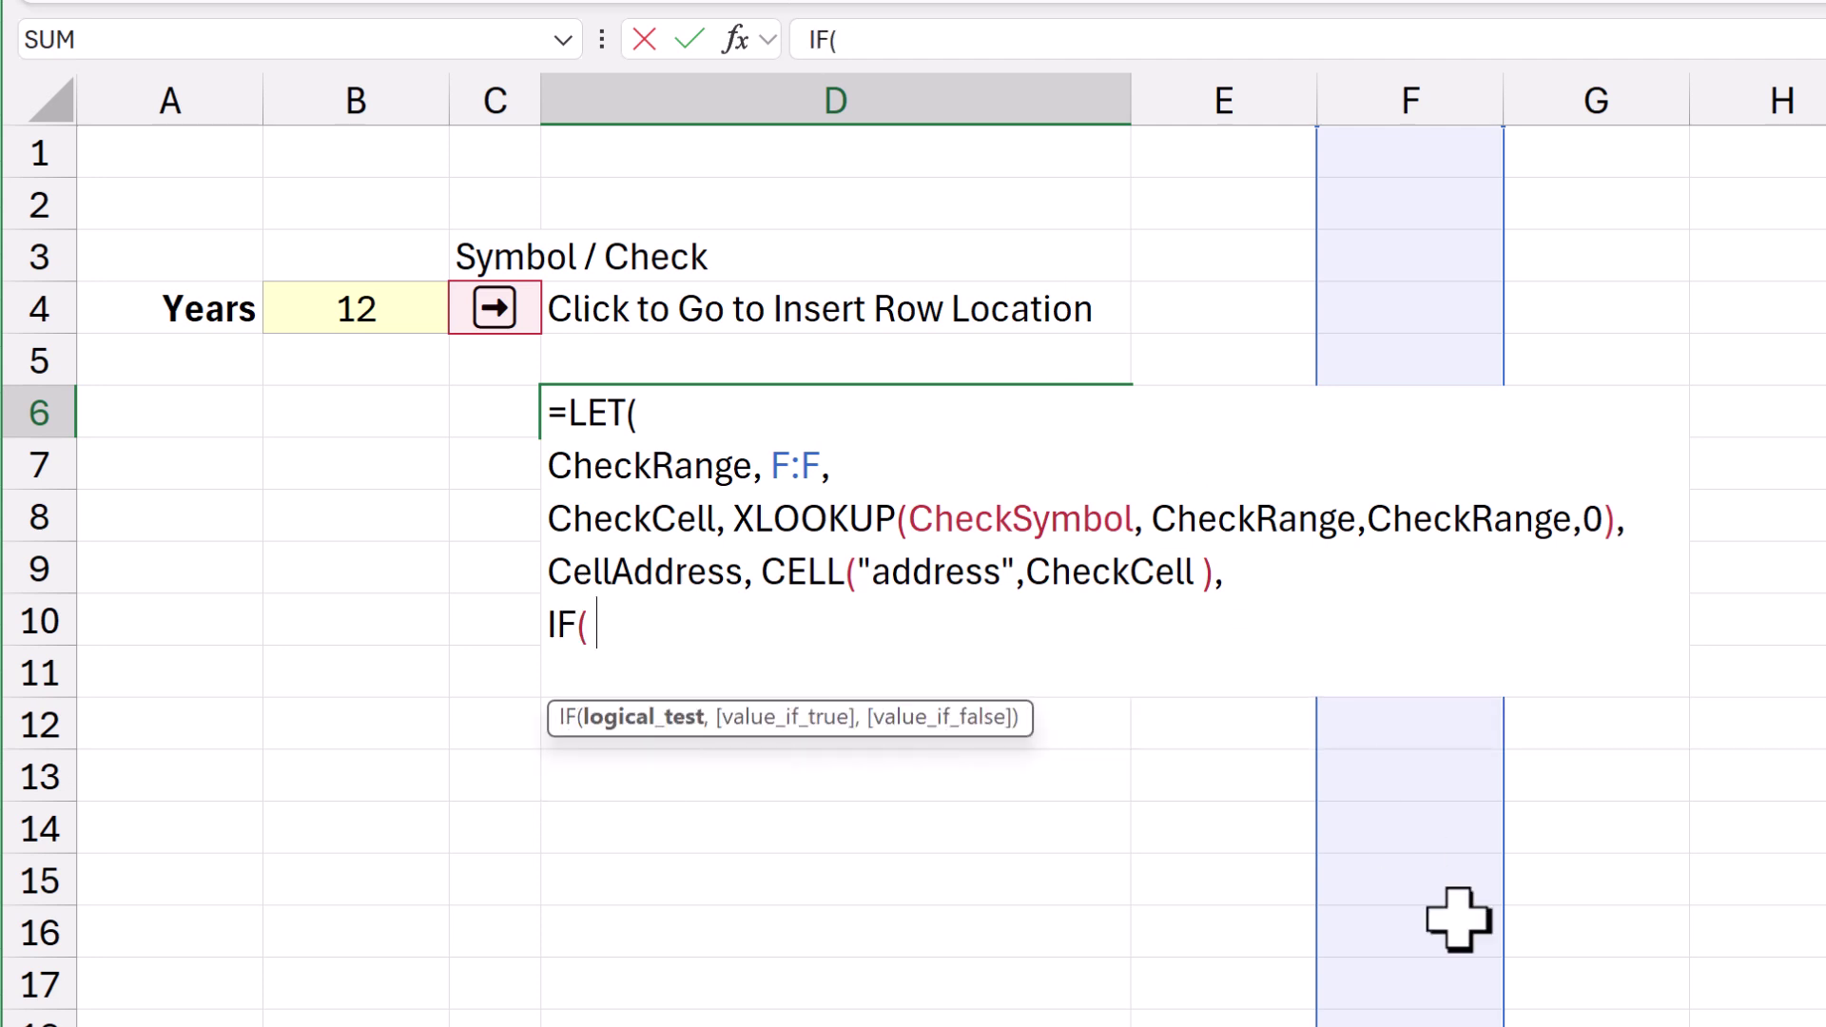
text(check)
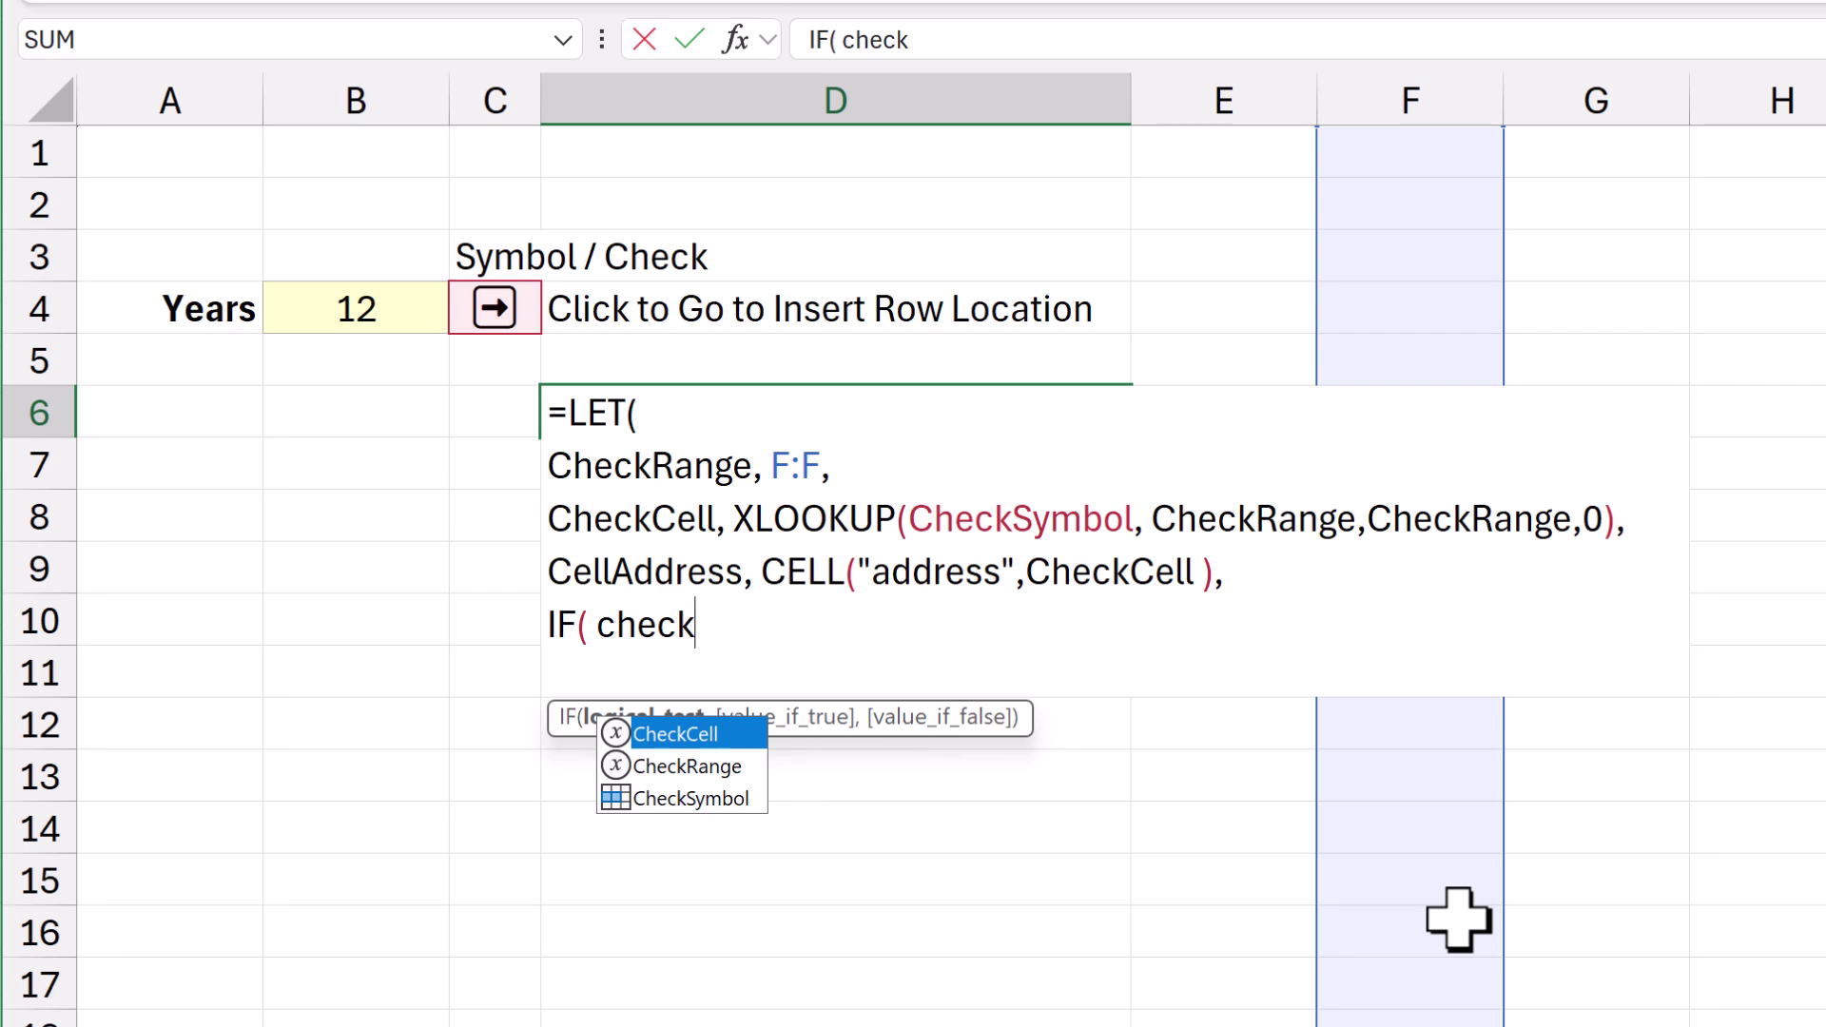
key(Tab)
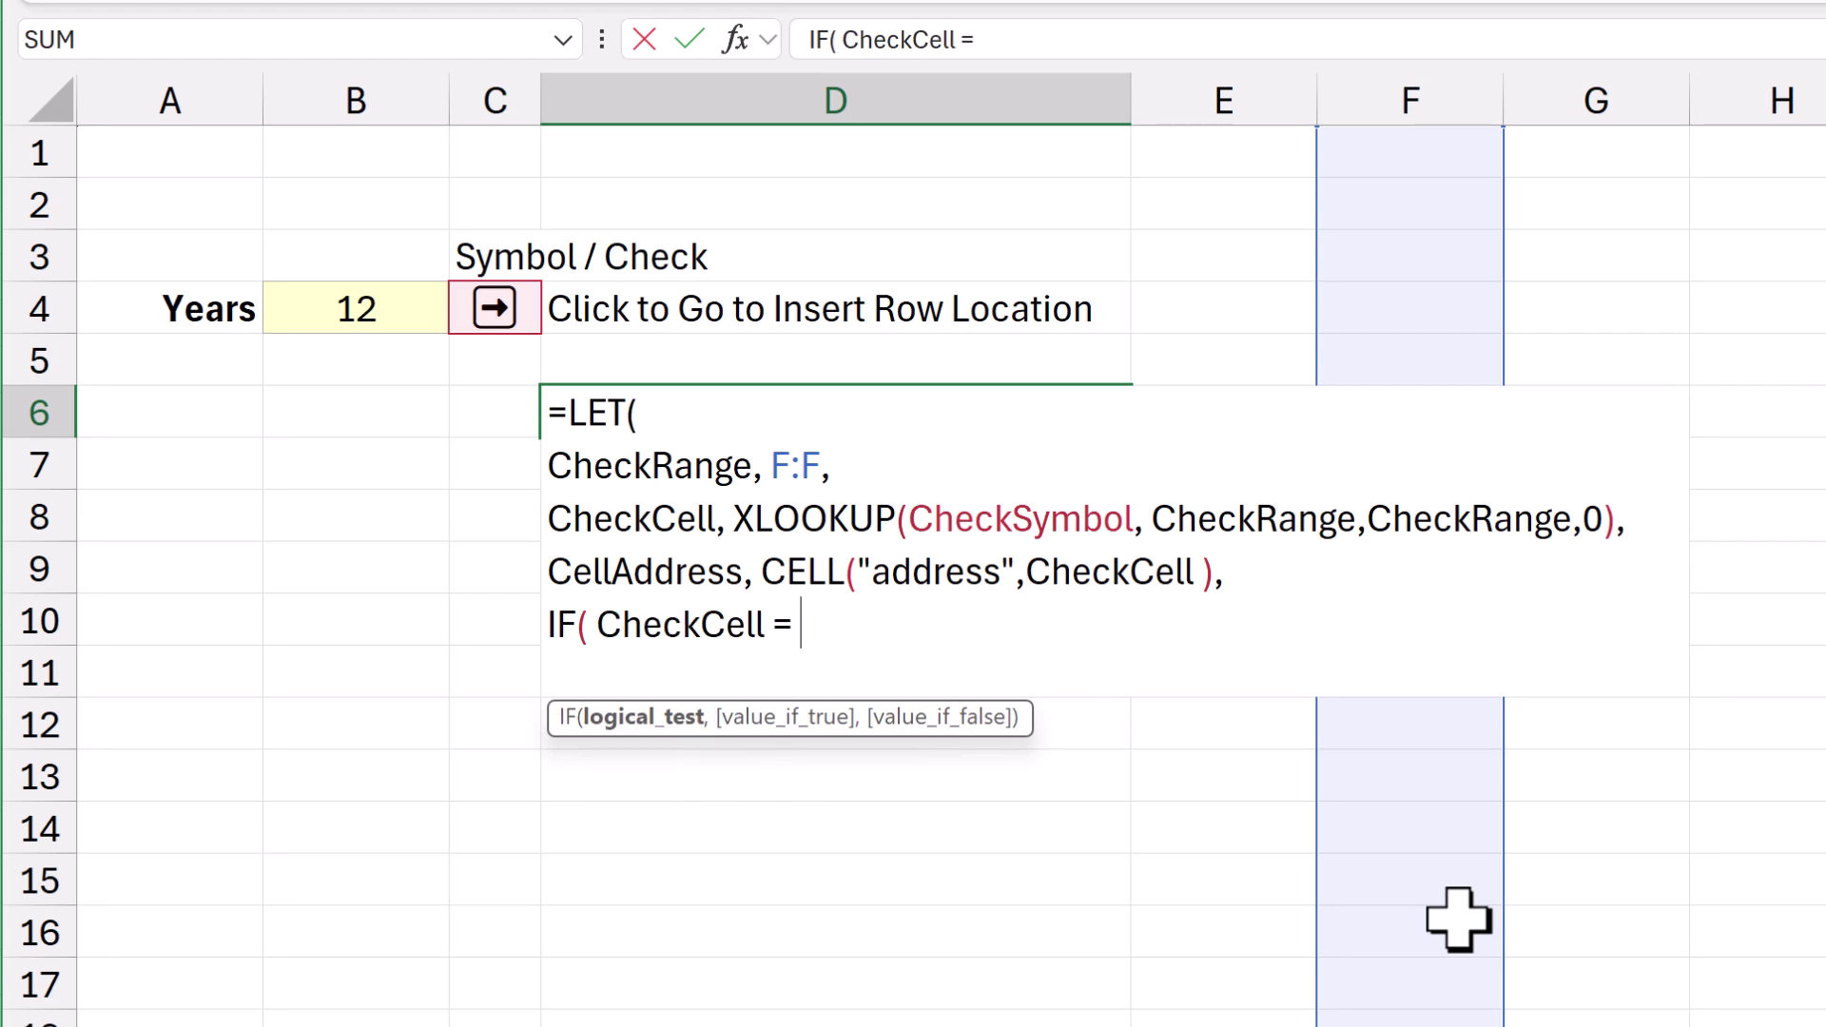
text(= 0, )
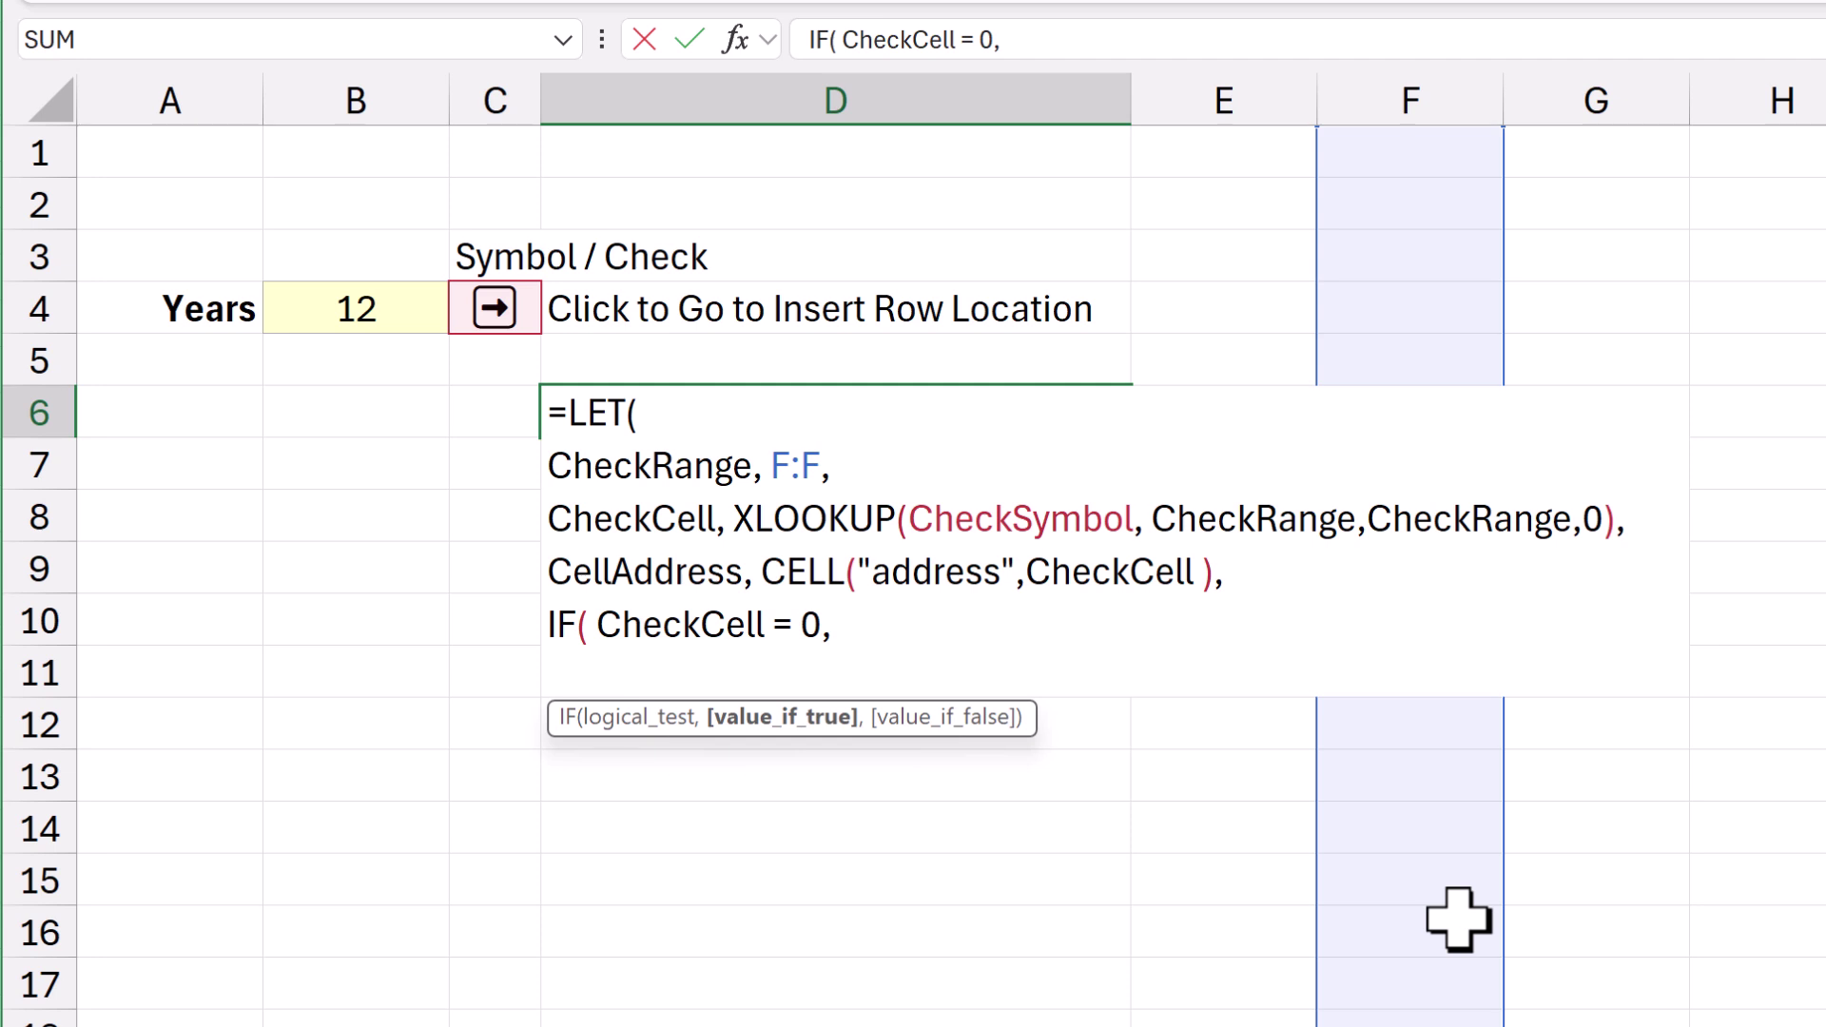
text("N)
key(BackSpace)
text(NO Sp)
key(BackSpace)
key(BackSpace)
key(BackSpace)
text(o Spill",)
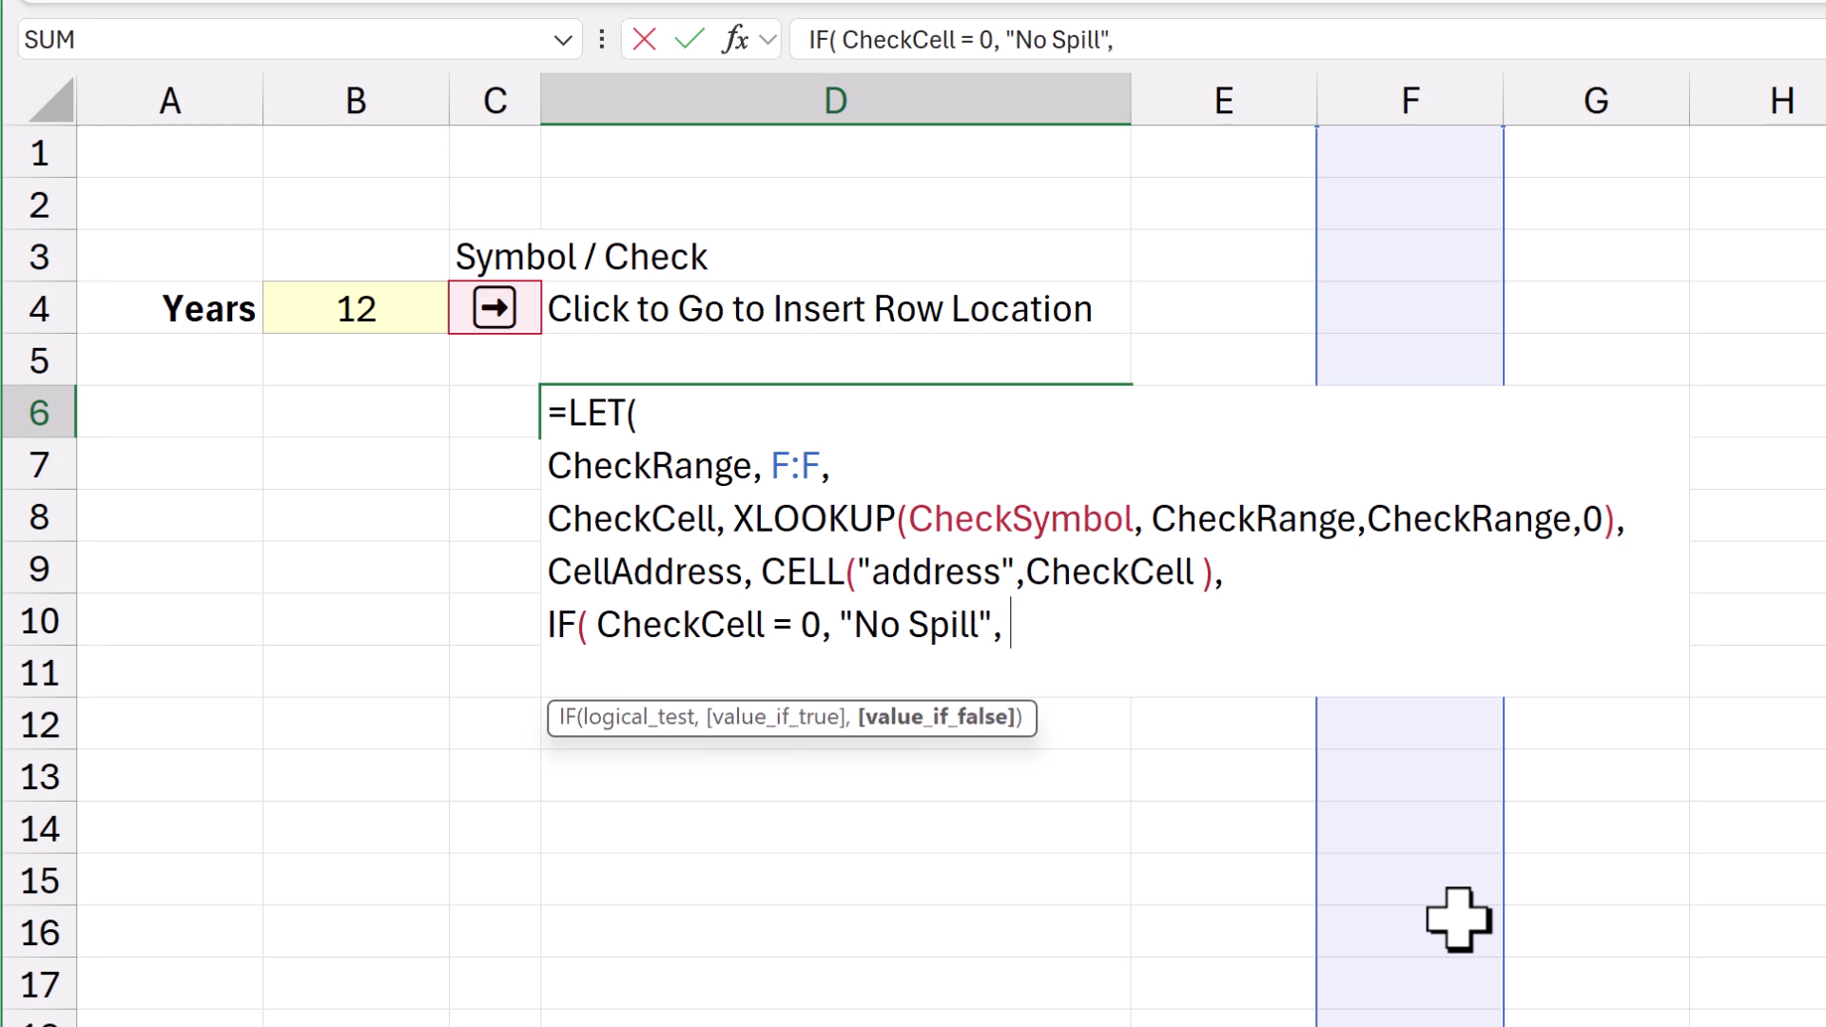
key(alt+Return)
Add HYPERLINK("#"&CellAddress, "Click to go to to spill error then insert row"), close LET, and commit.
text(Hyp)
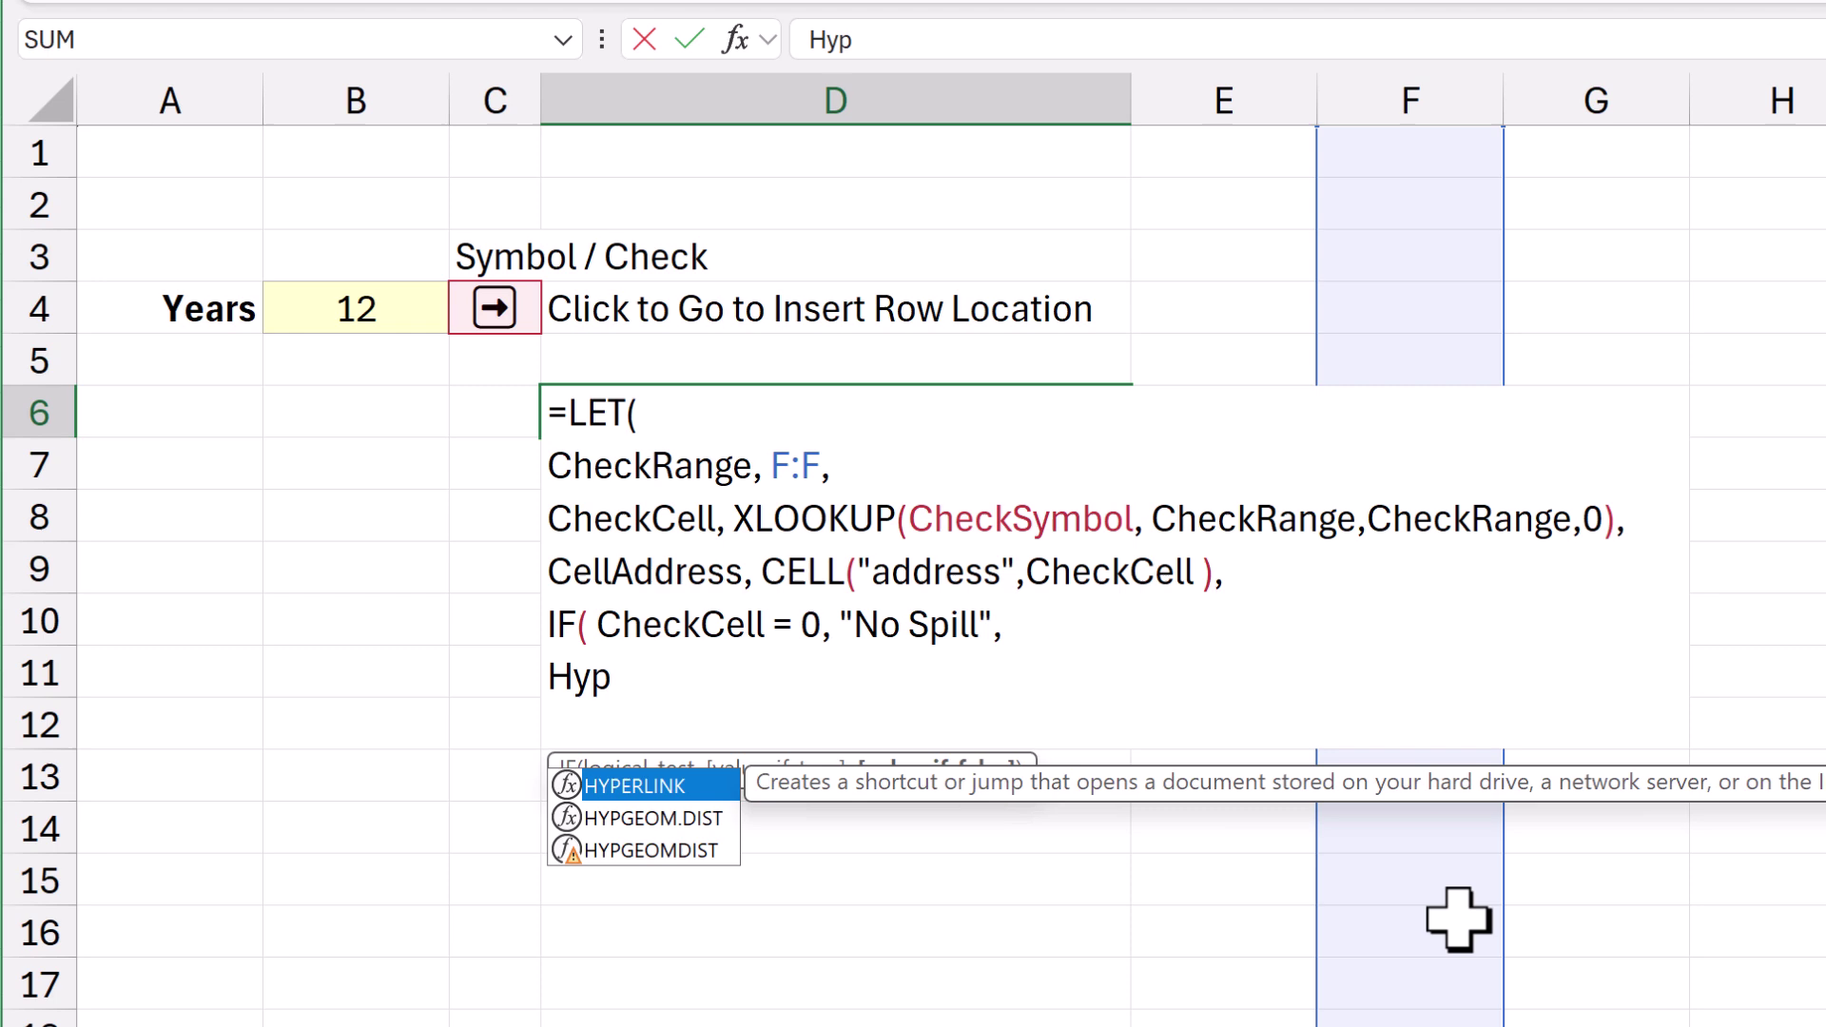
key(Tab)
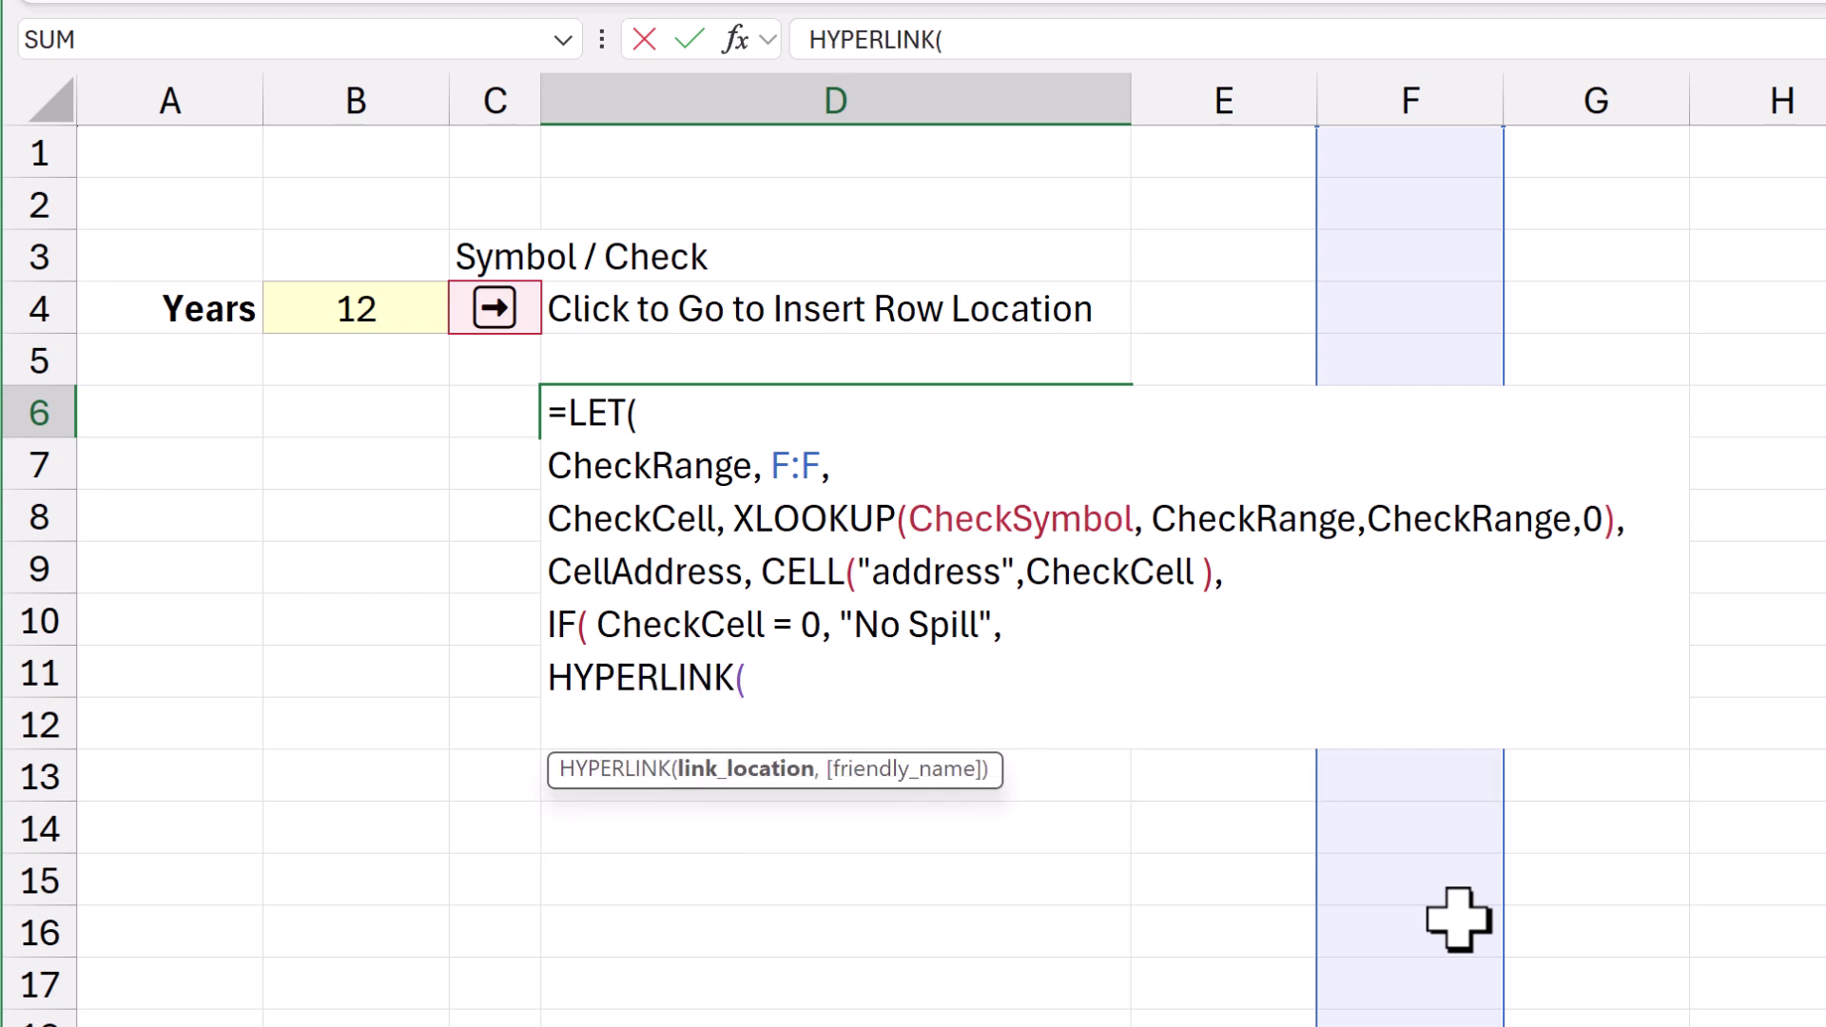
text("#"&cel)
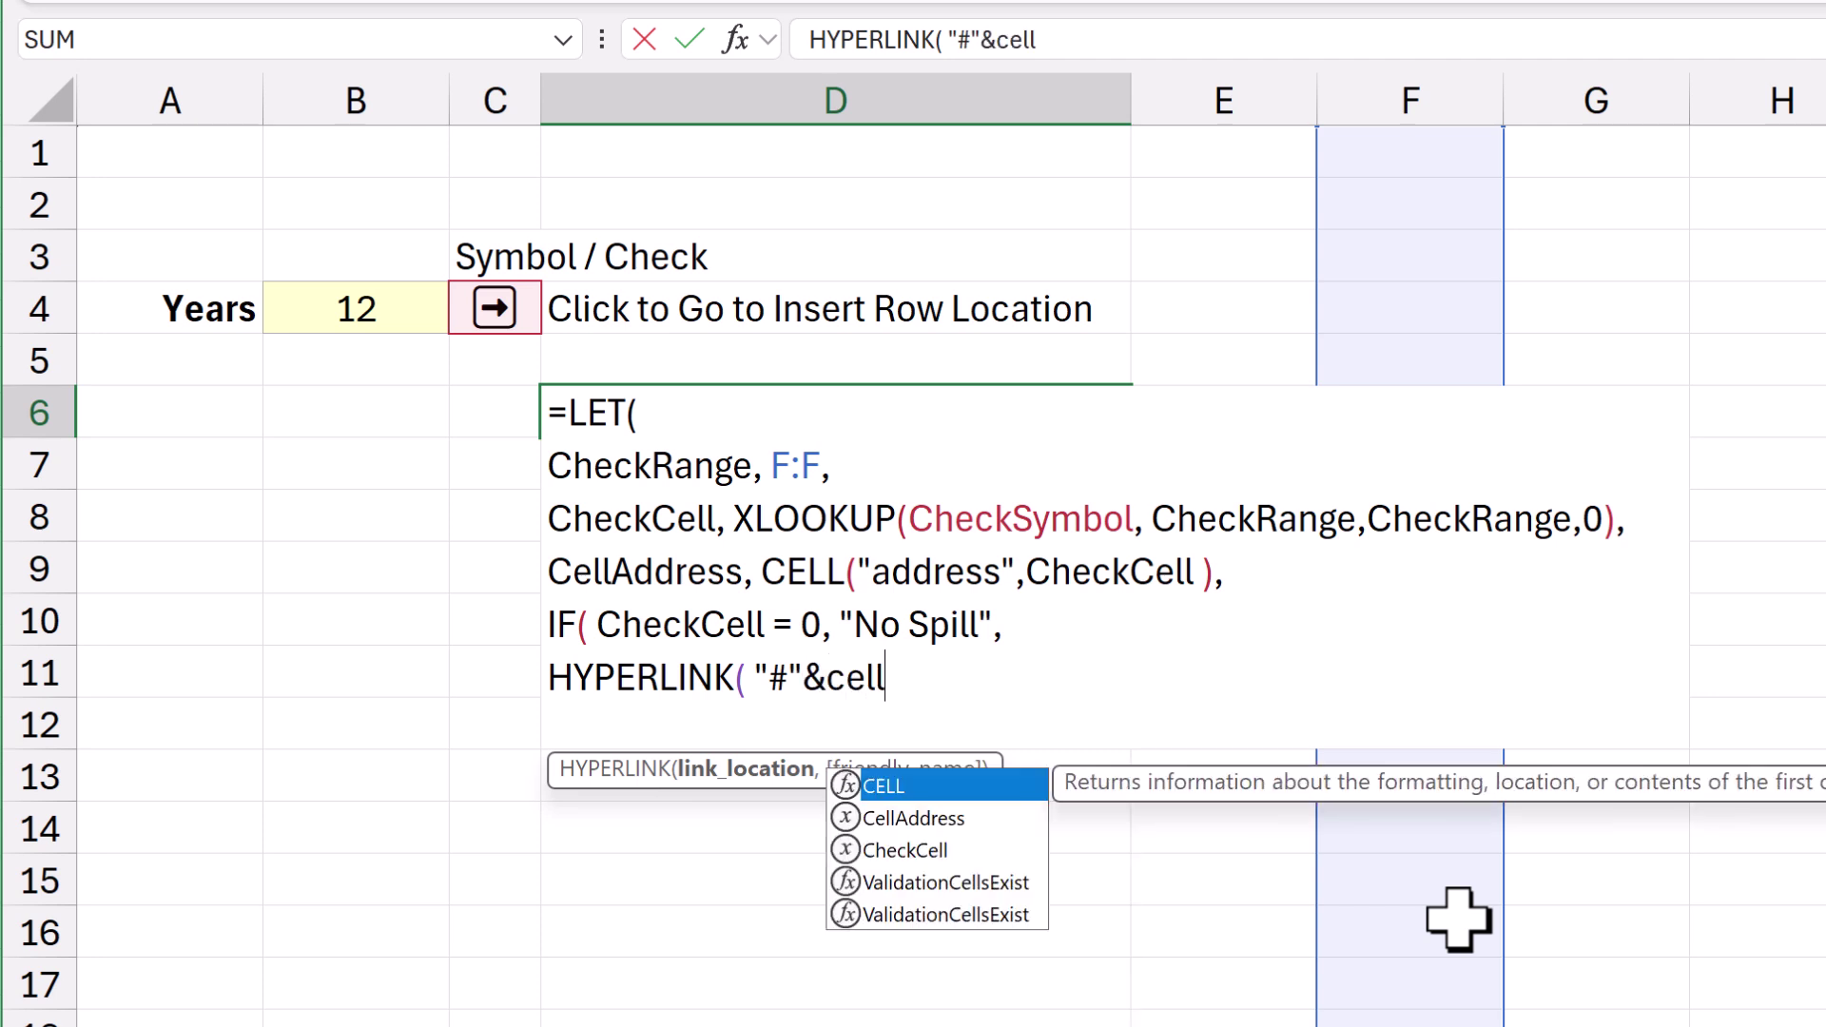
text(l)
key(Down)
key(Tab)
text(,)
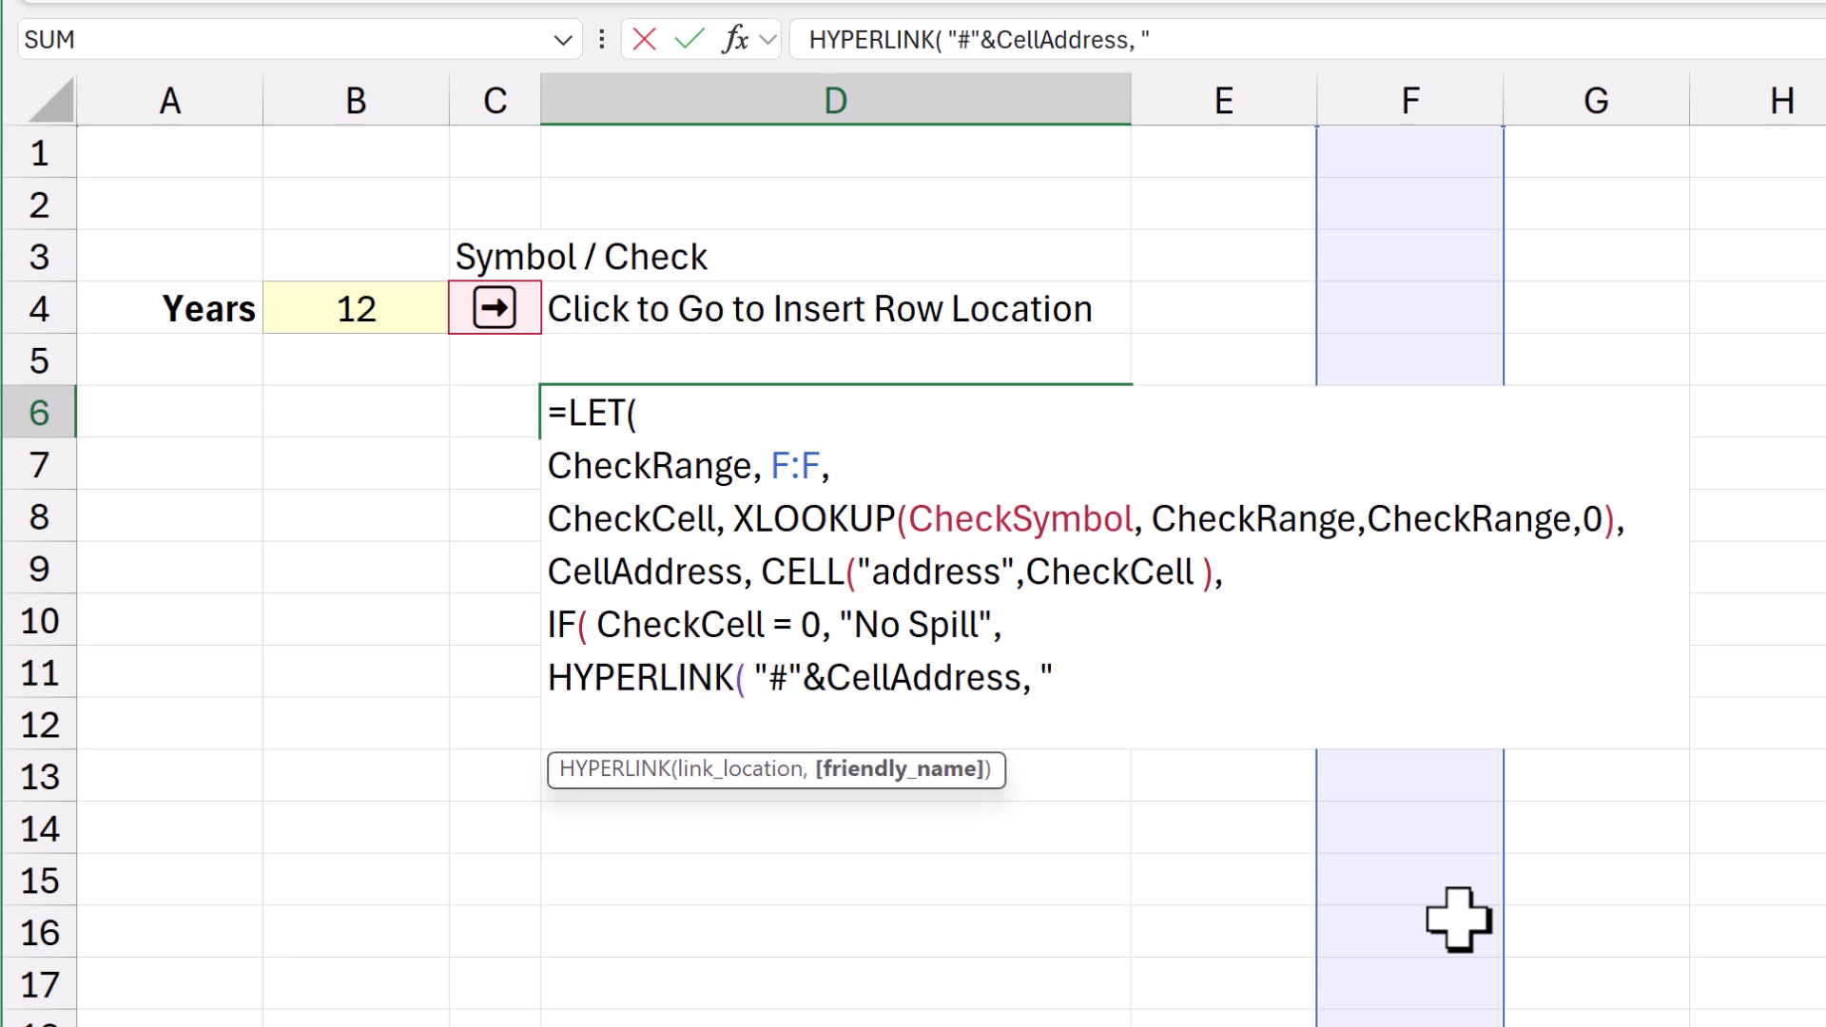
text( "Click to go to)
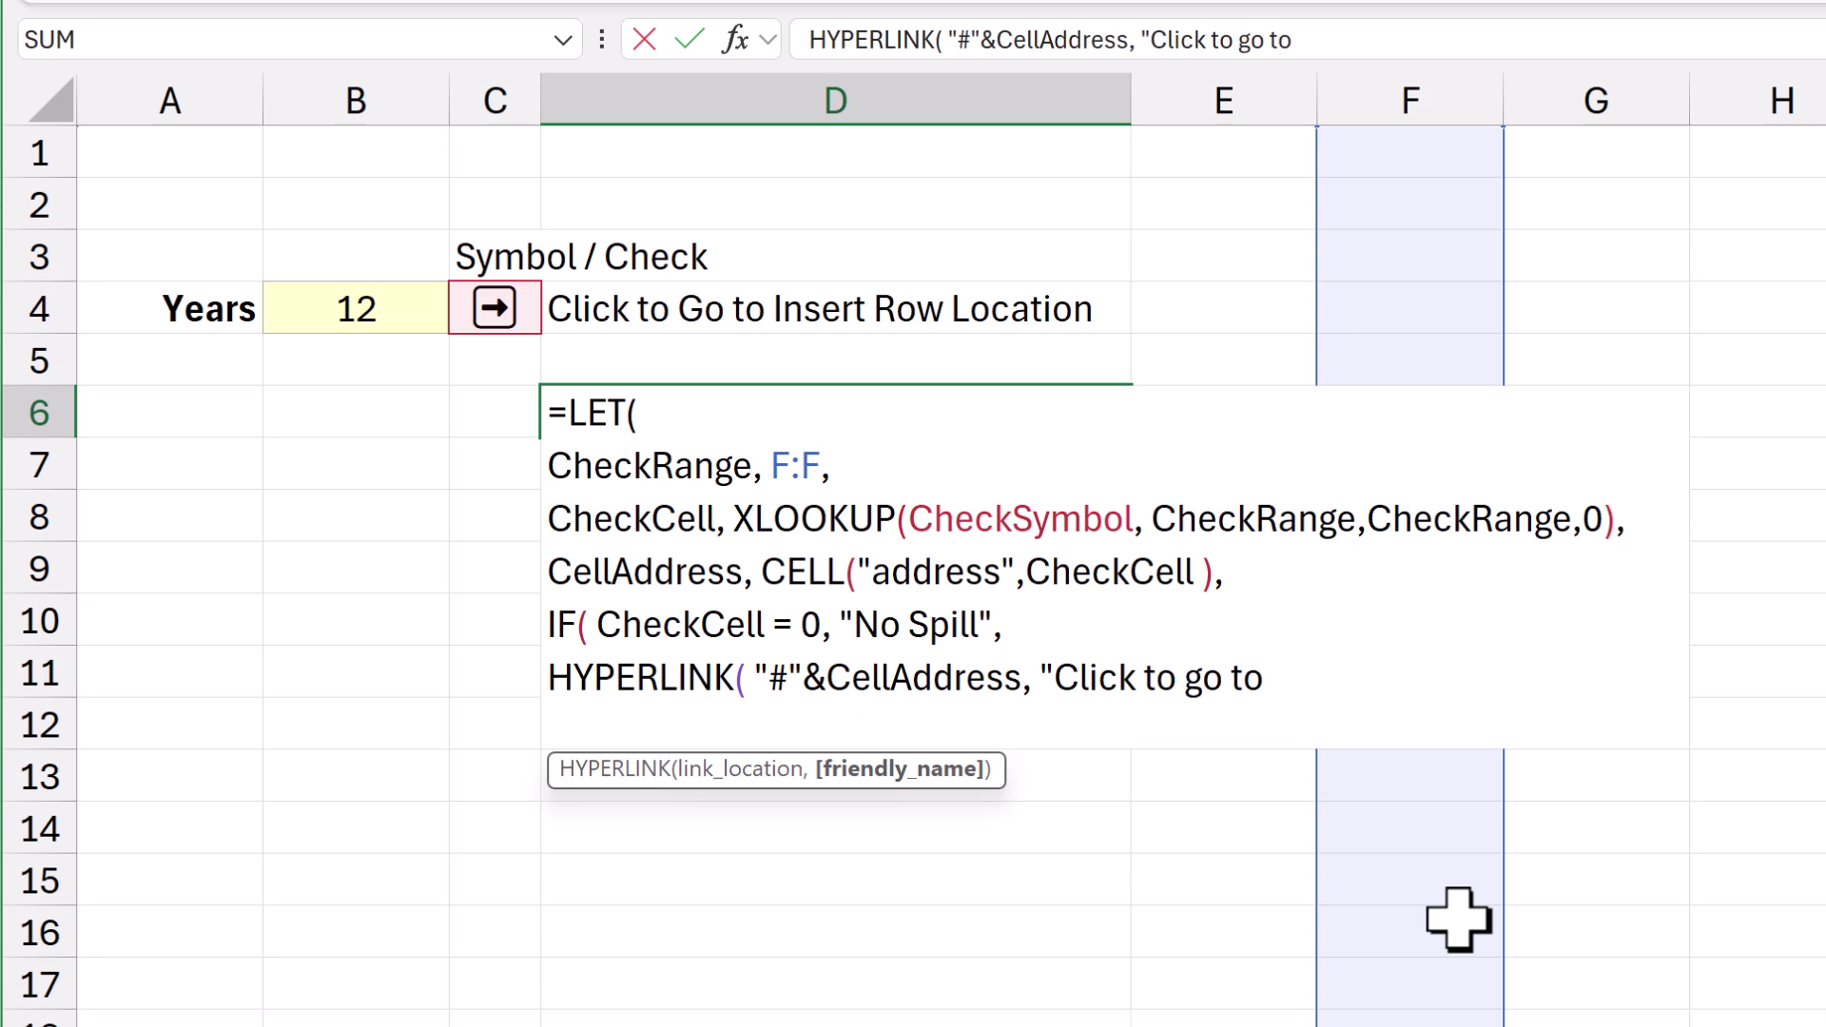
text( to spill e)
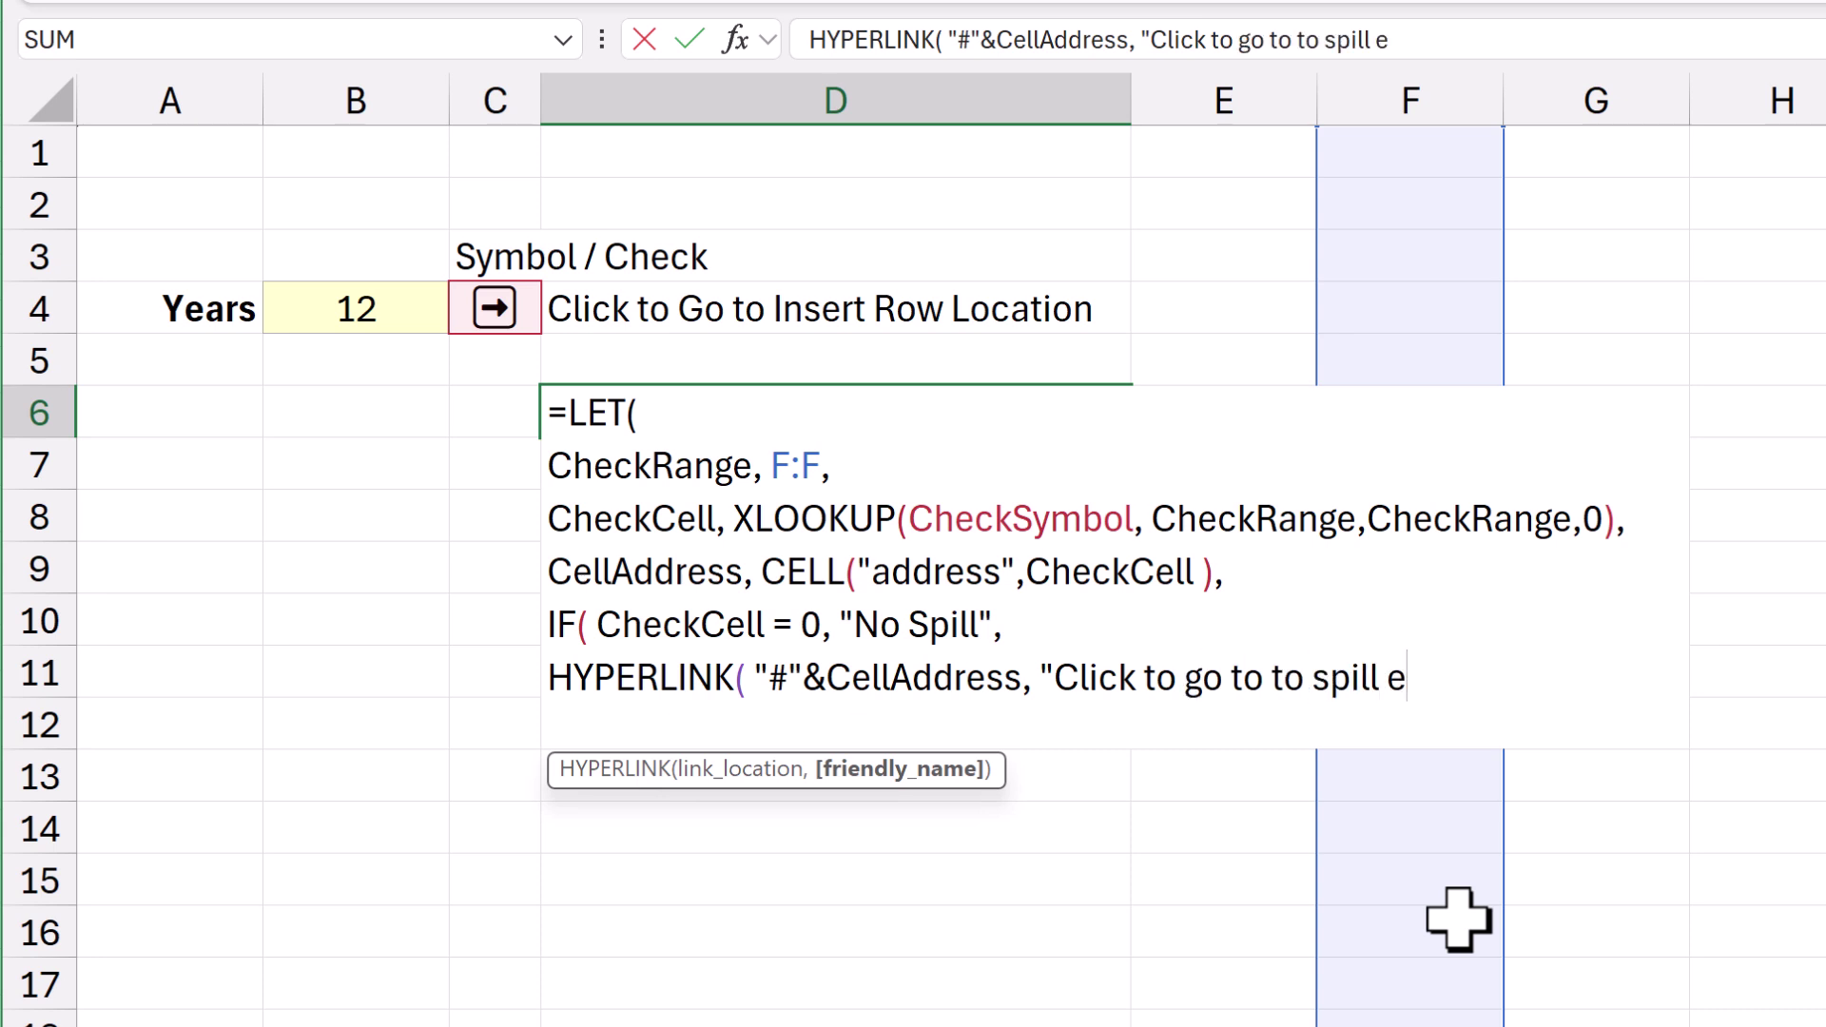
text(rror then insert)
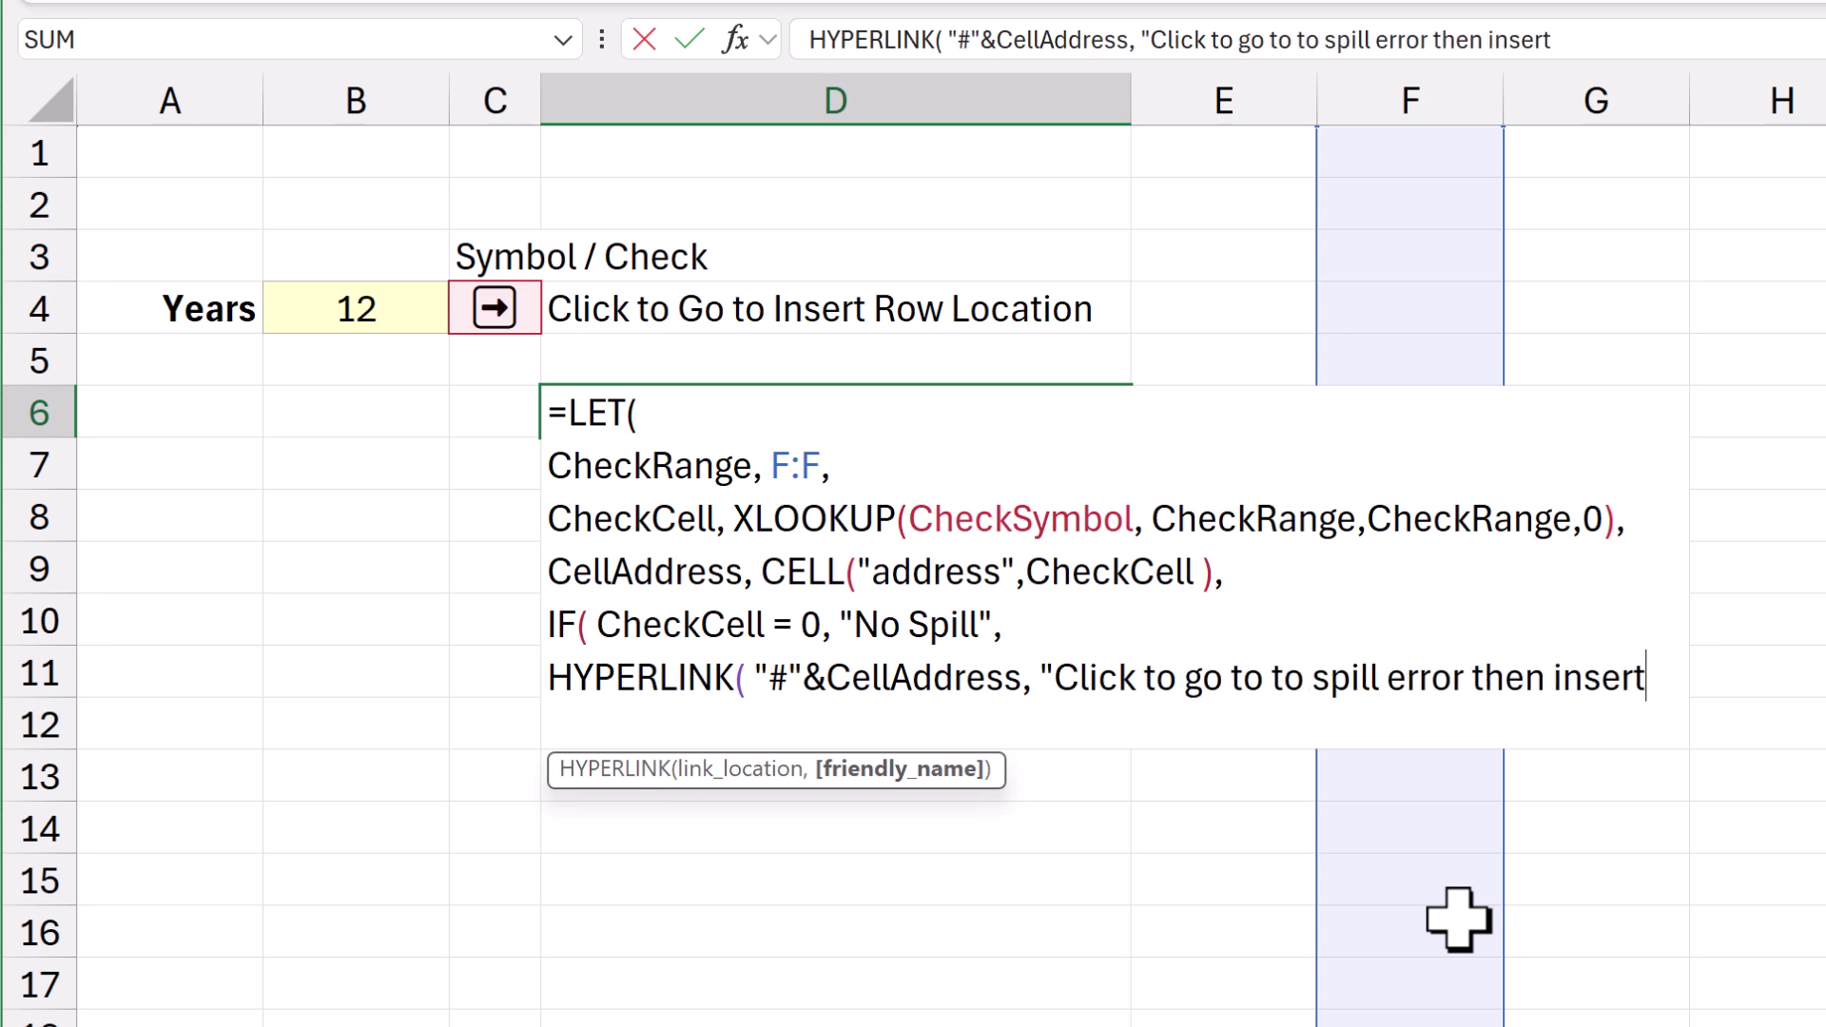
text( row" )
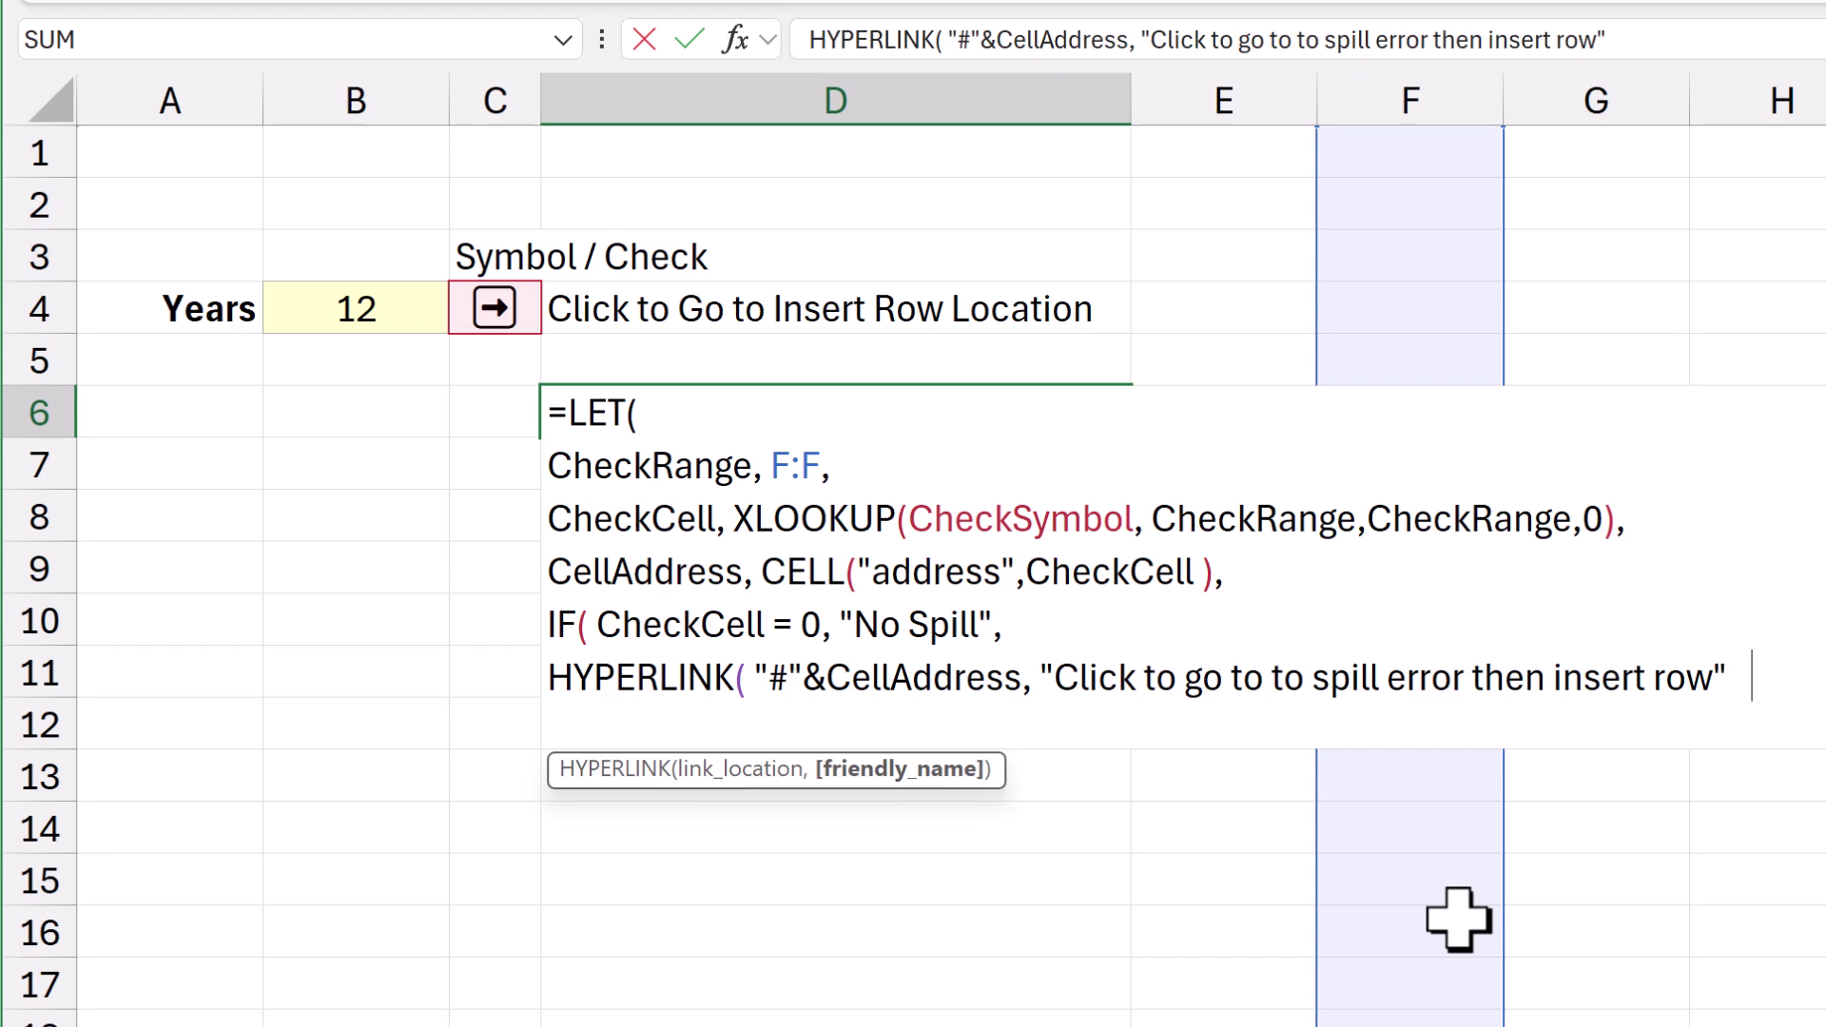
text())
key(alt+Return)
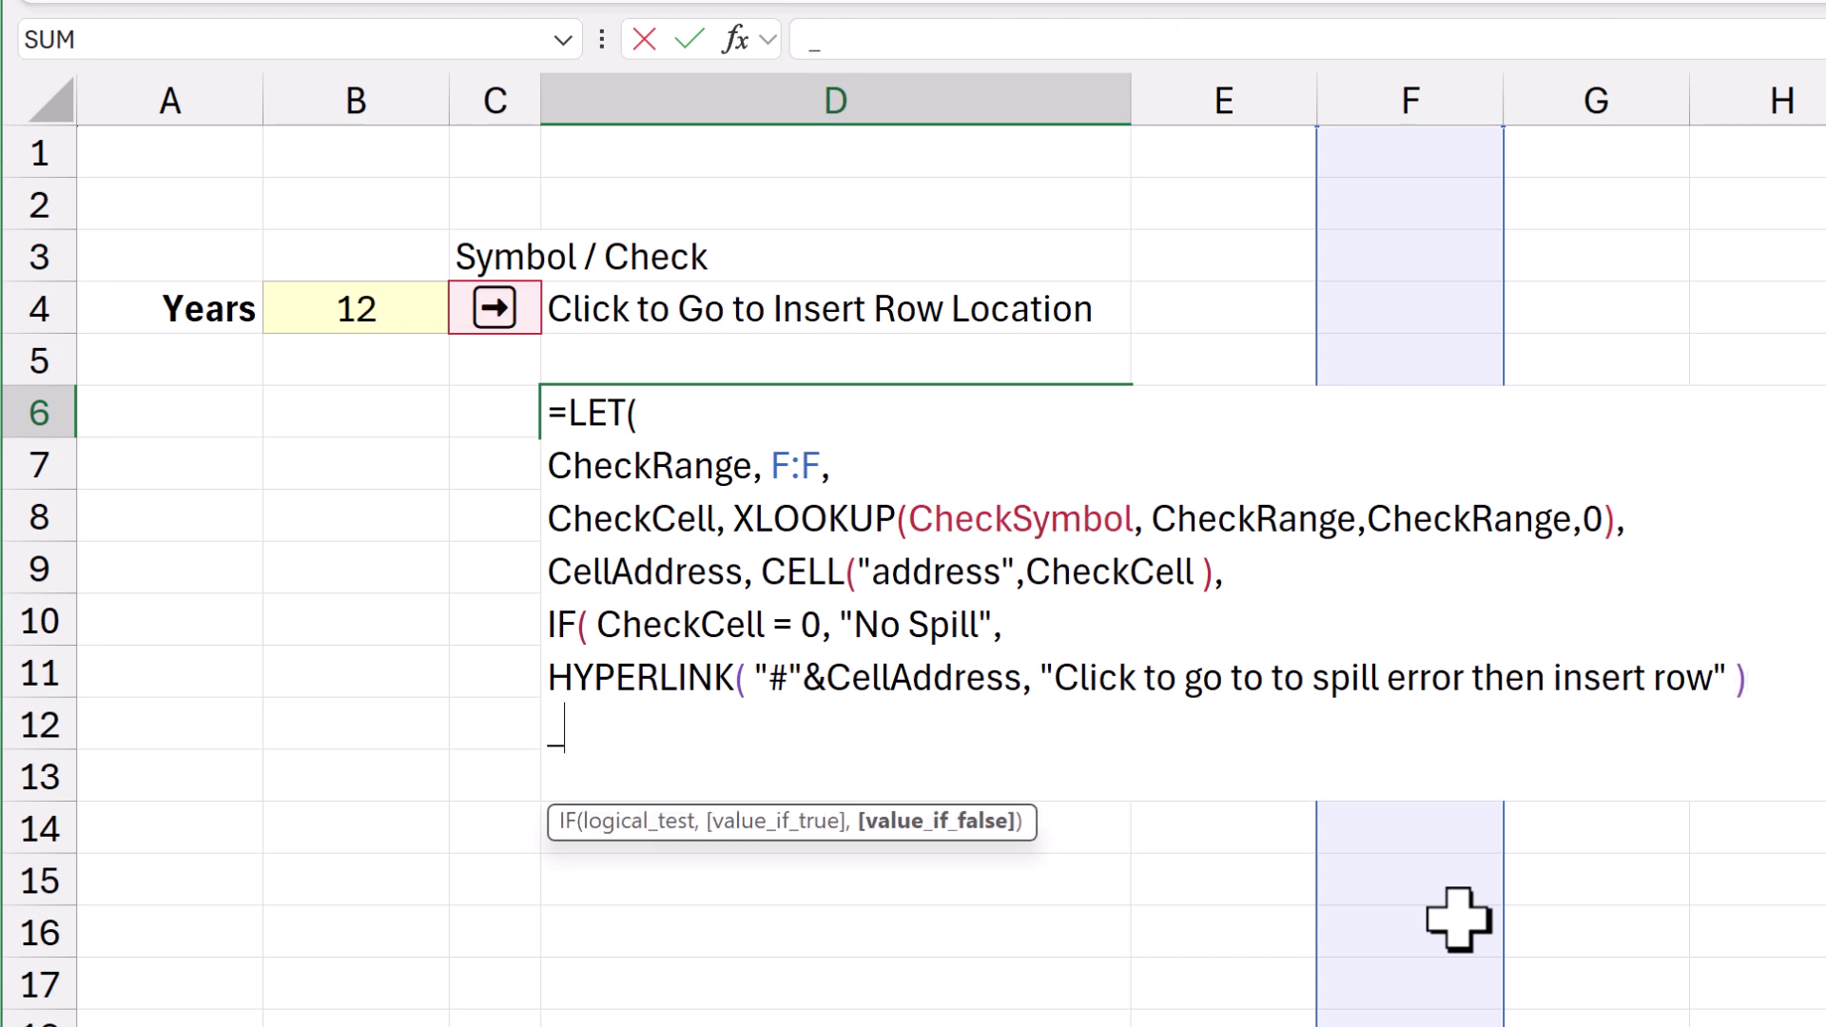
text())
key(Return)
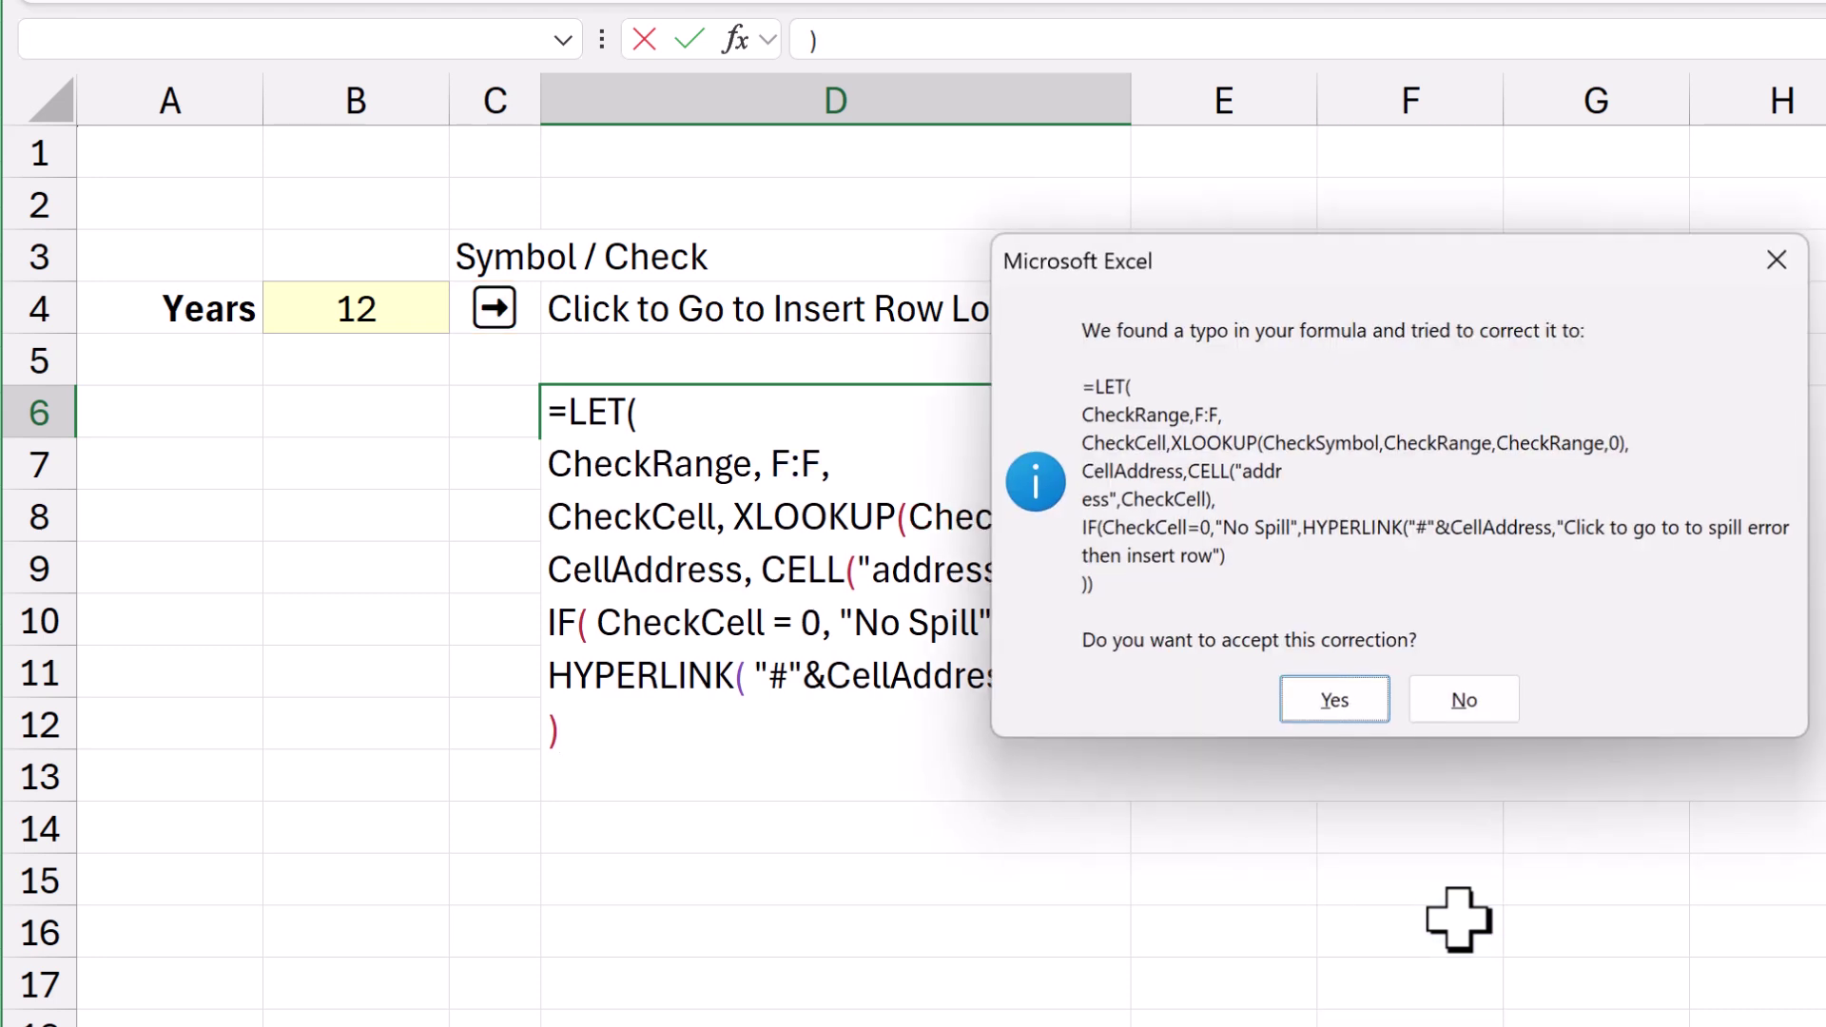
key(Return)
Replace F:F in the CheckRange definition with a TRIMRANGE function.
click(768, 423)
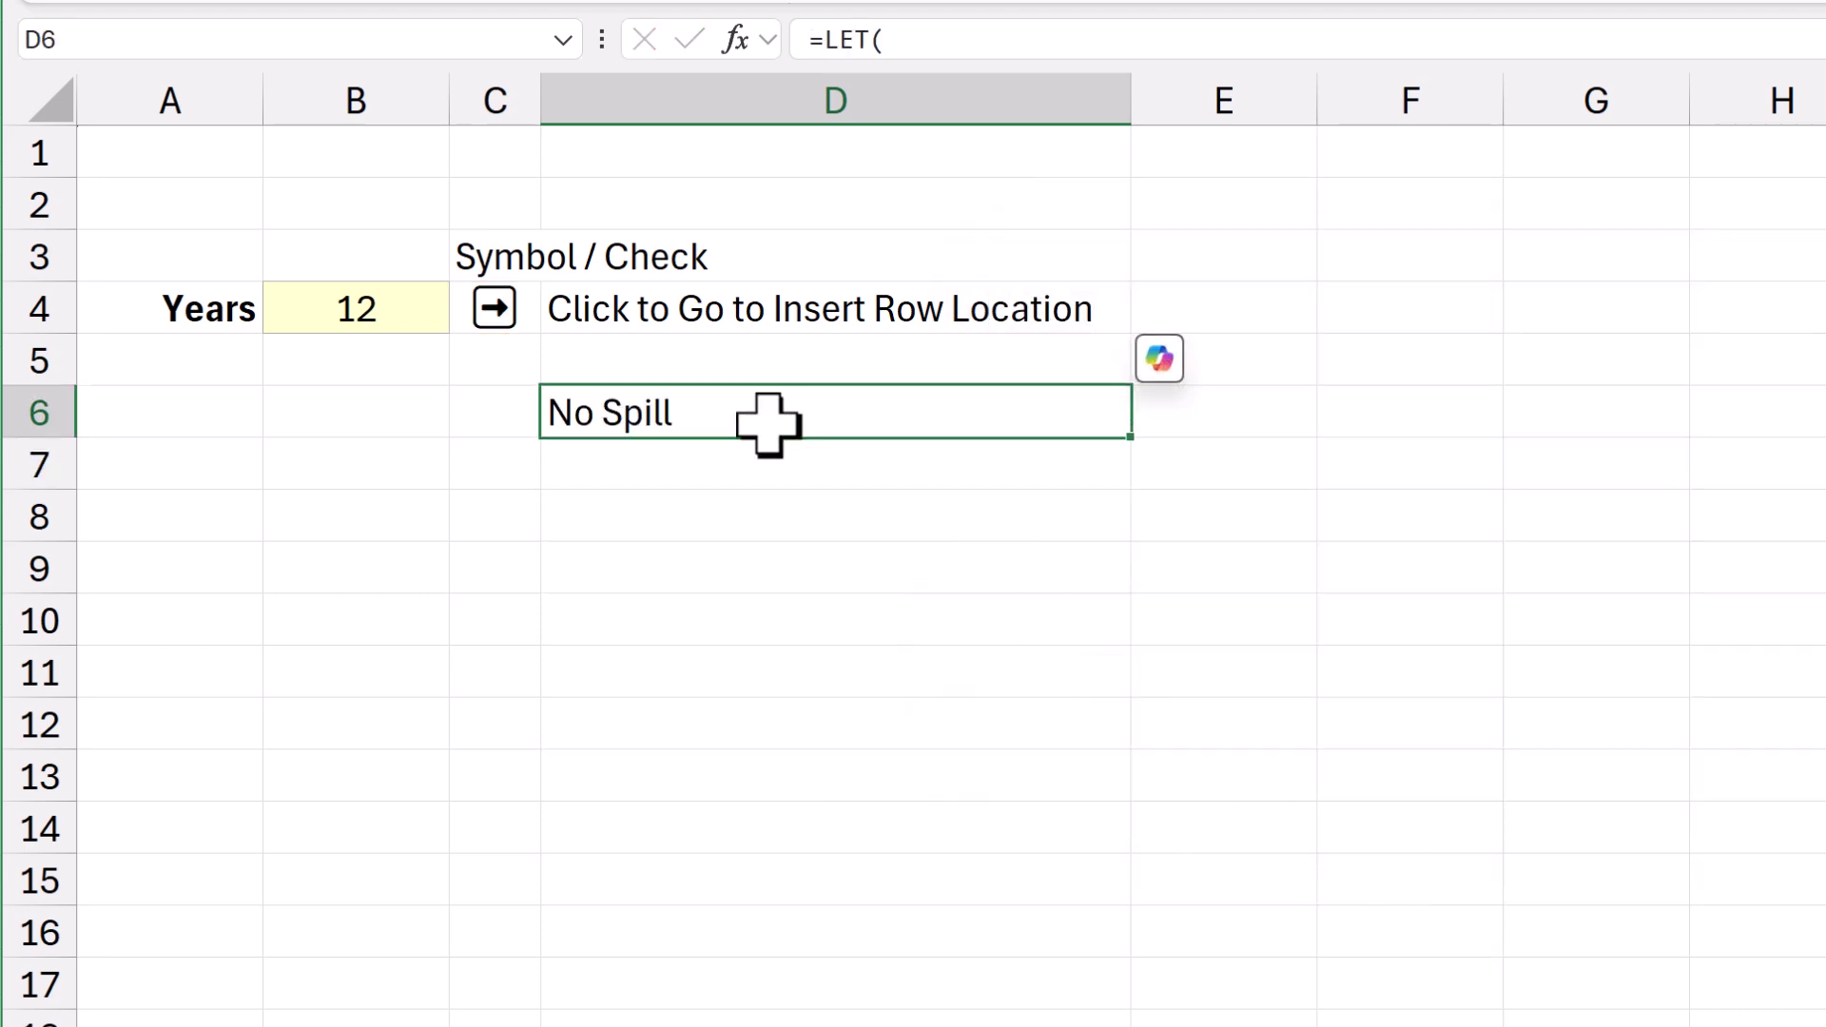
double_click(769, 424)
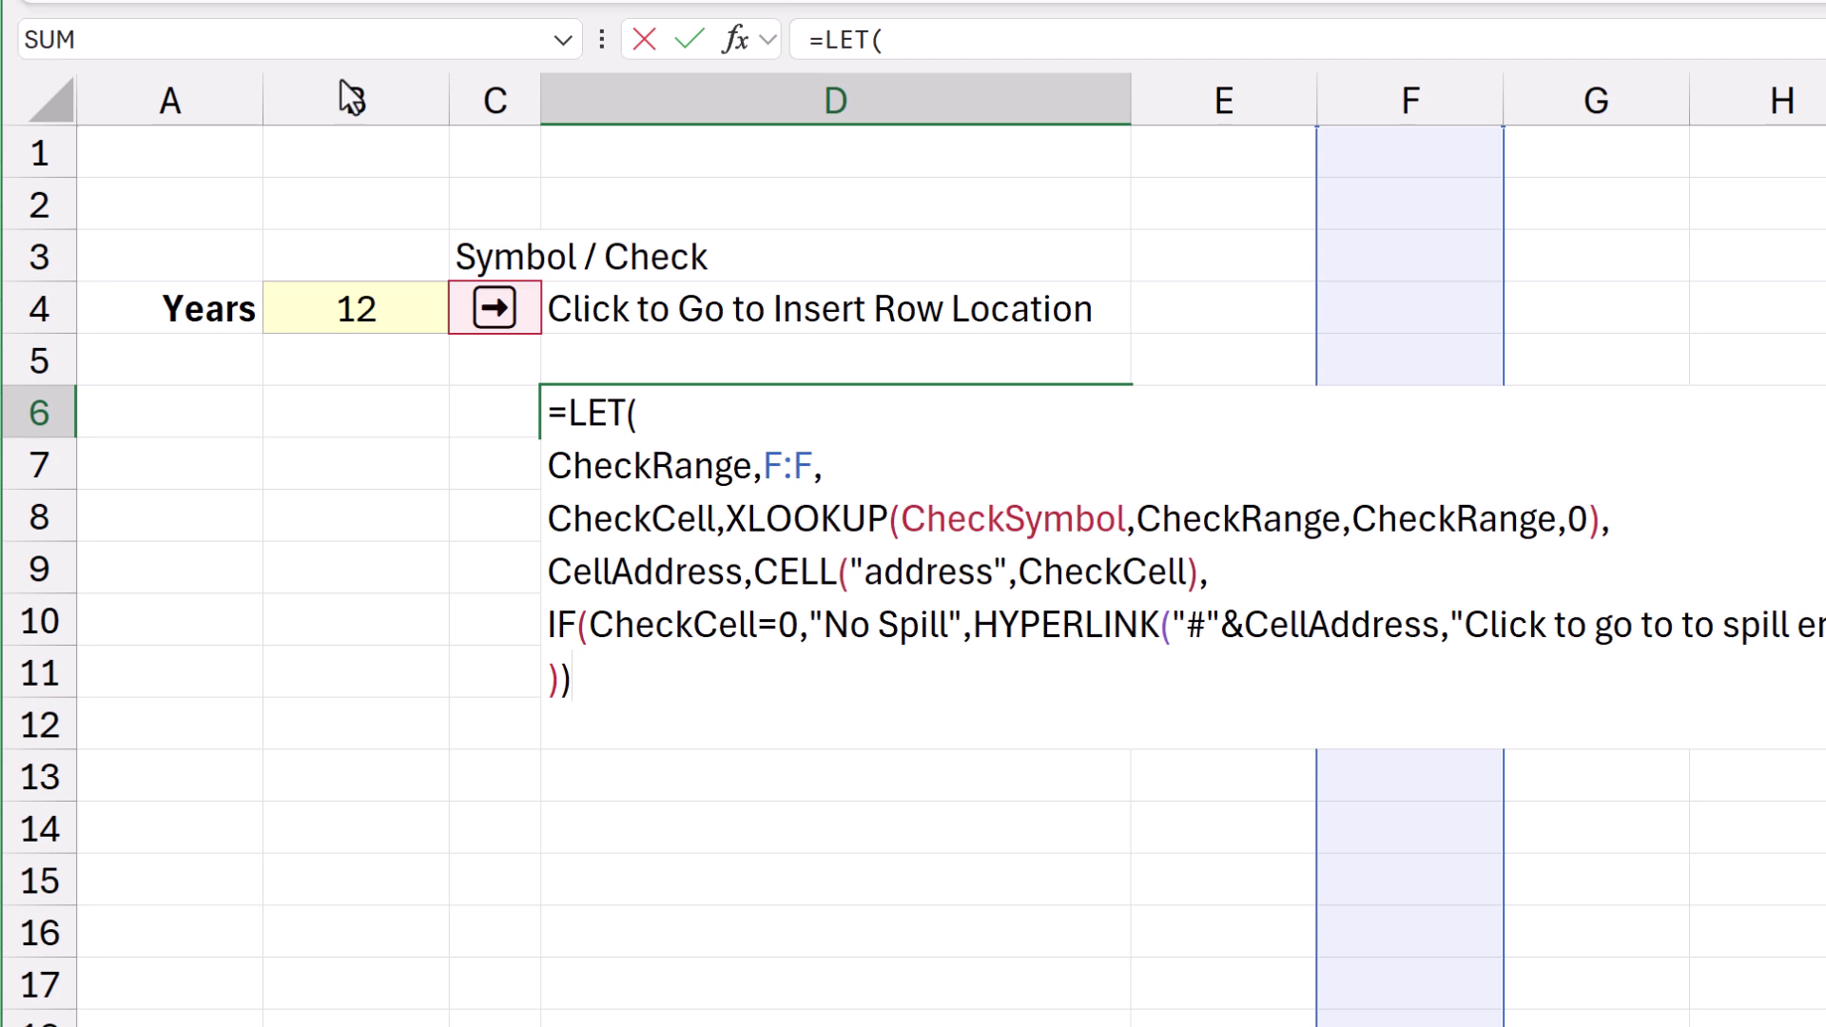
drag(766, 468, 818, 468)
text(TRIM)
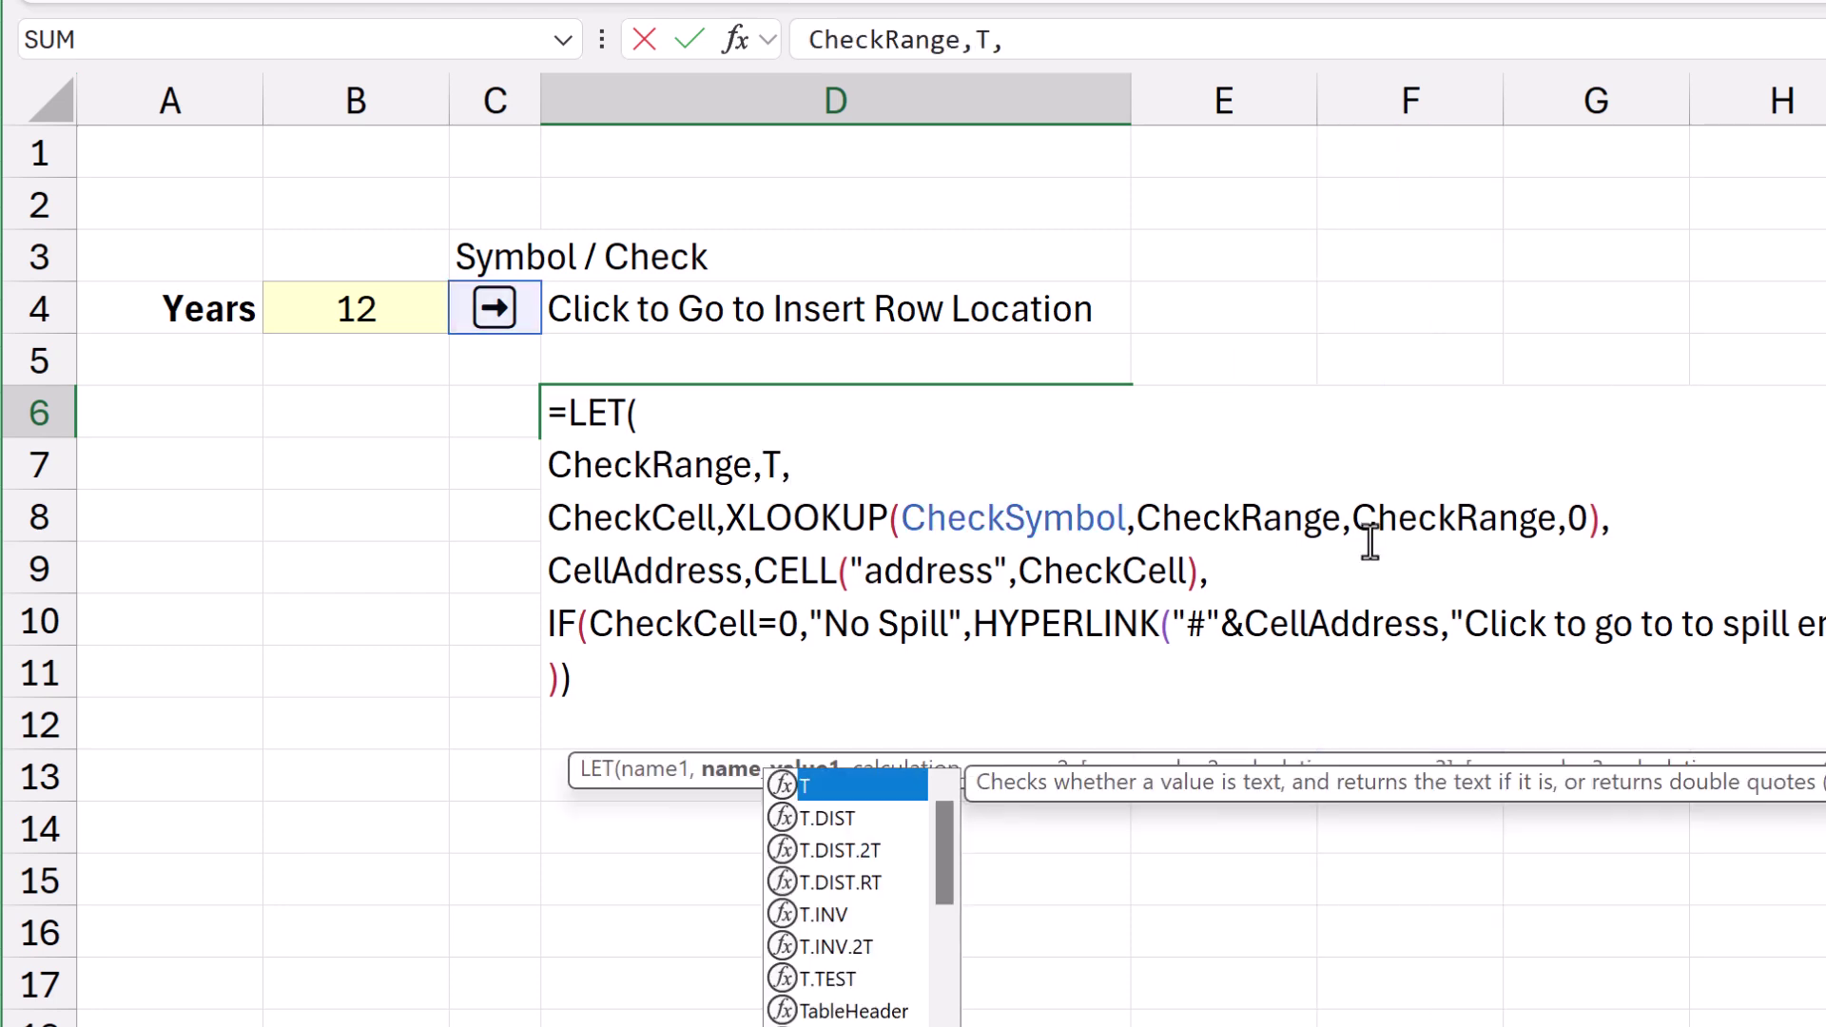
key(Down)
key(Down)
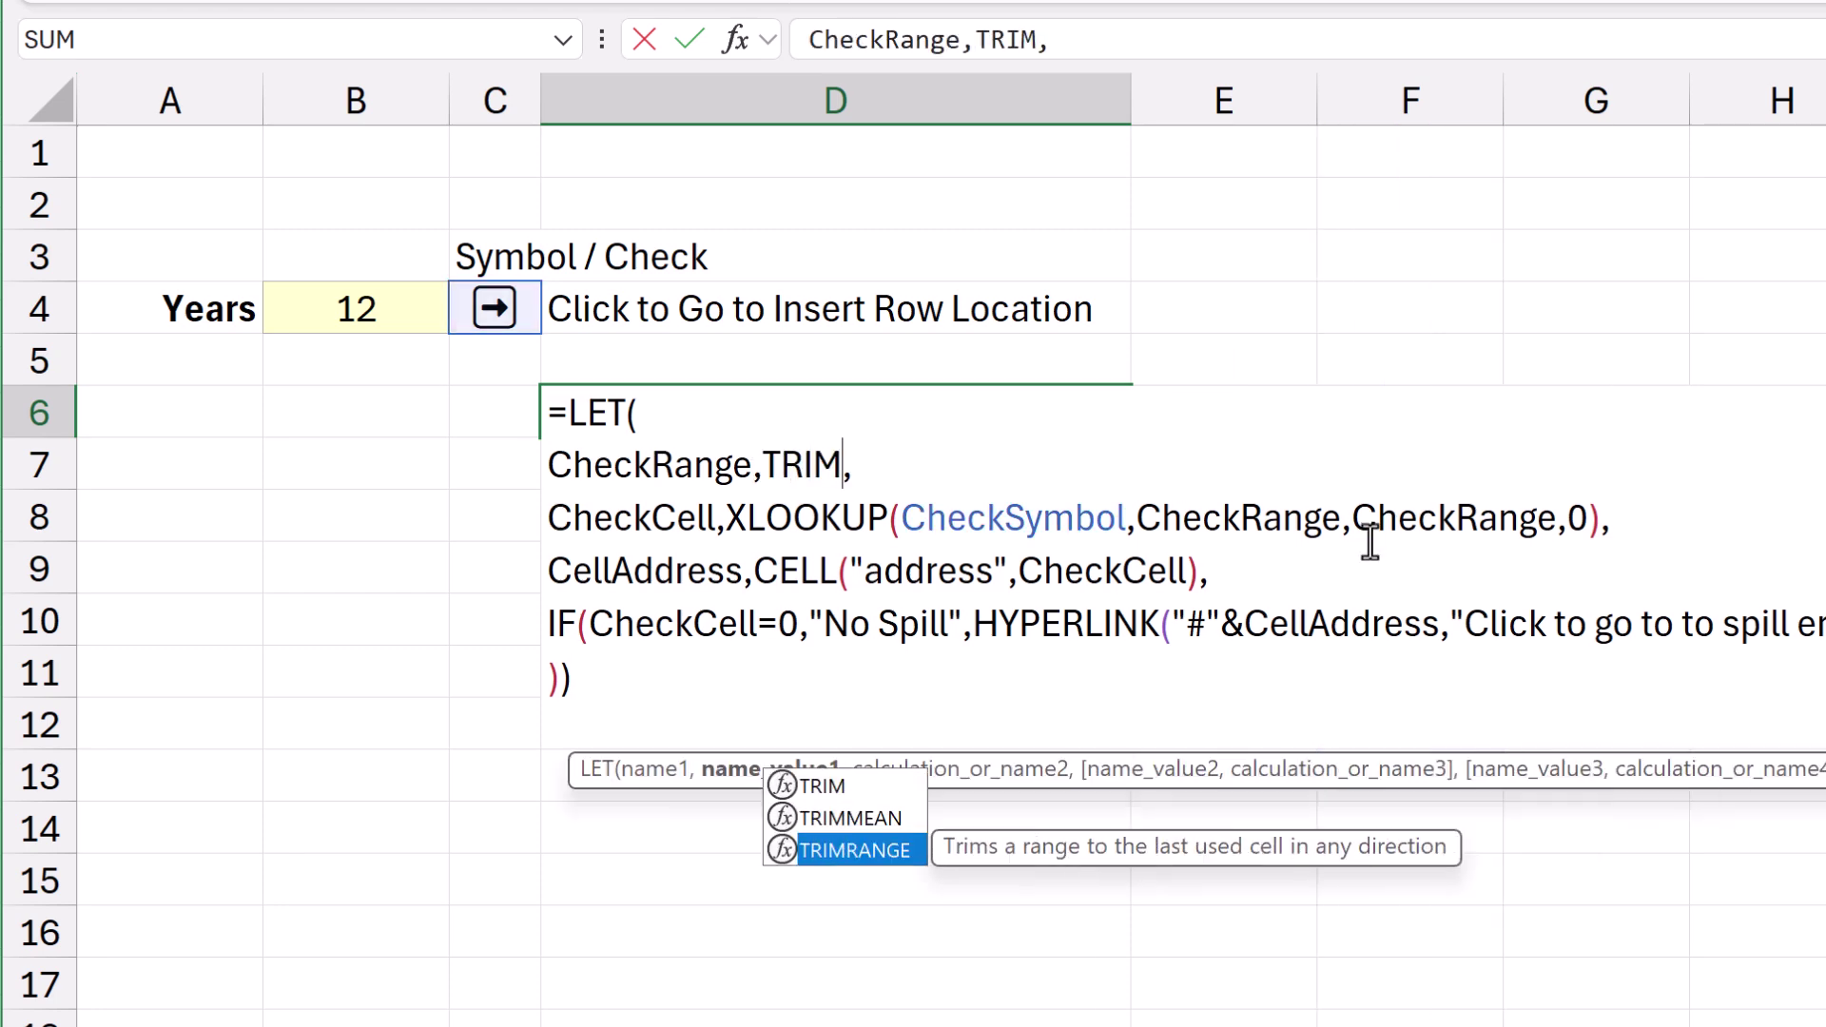
key(Tab)
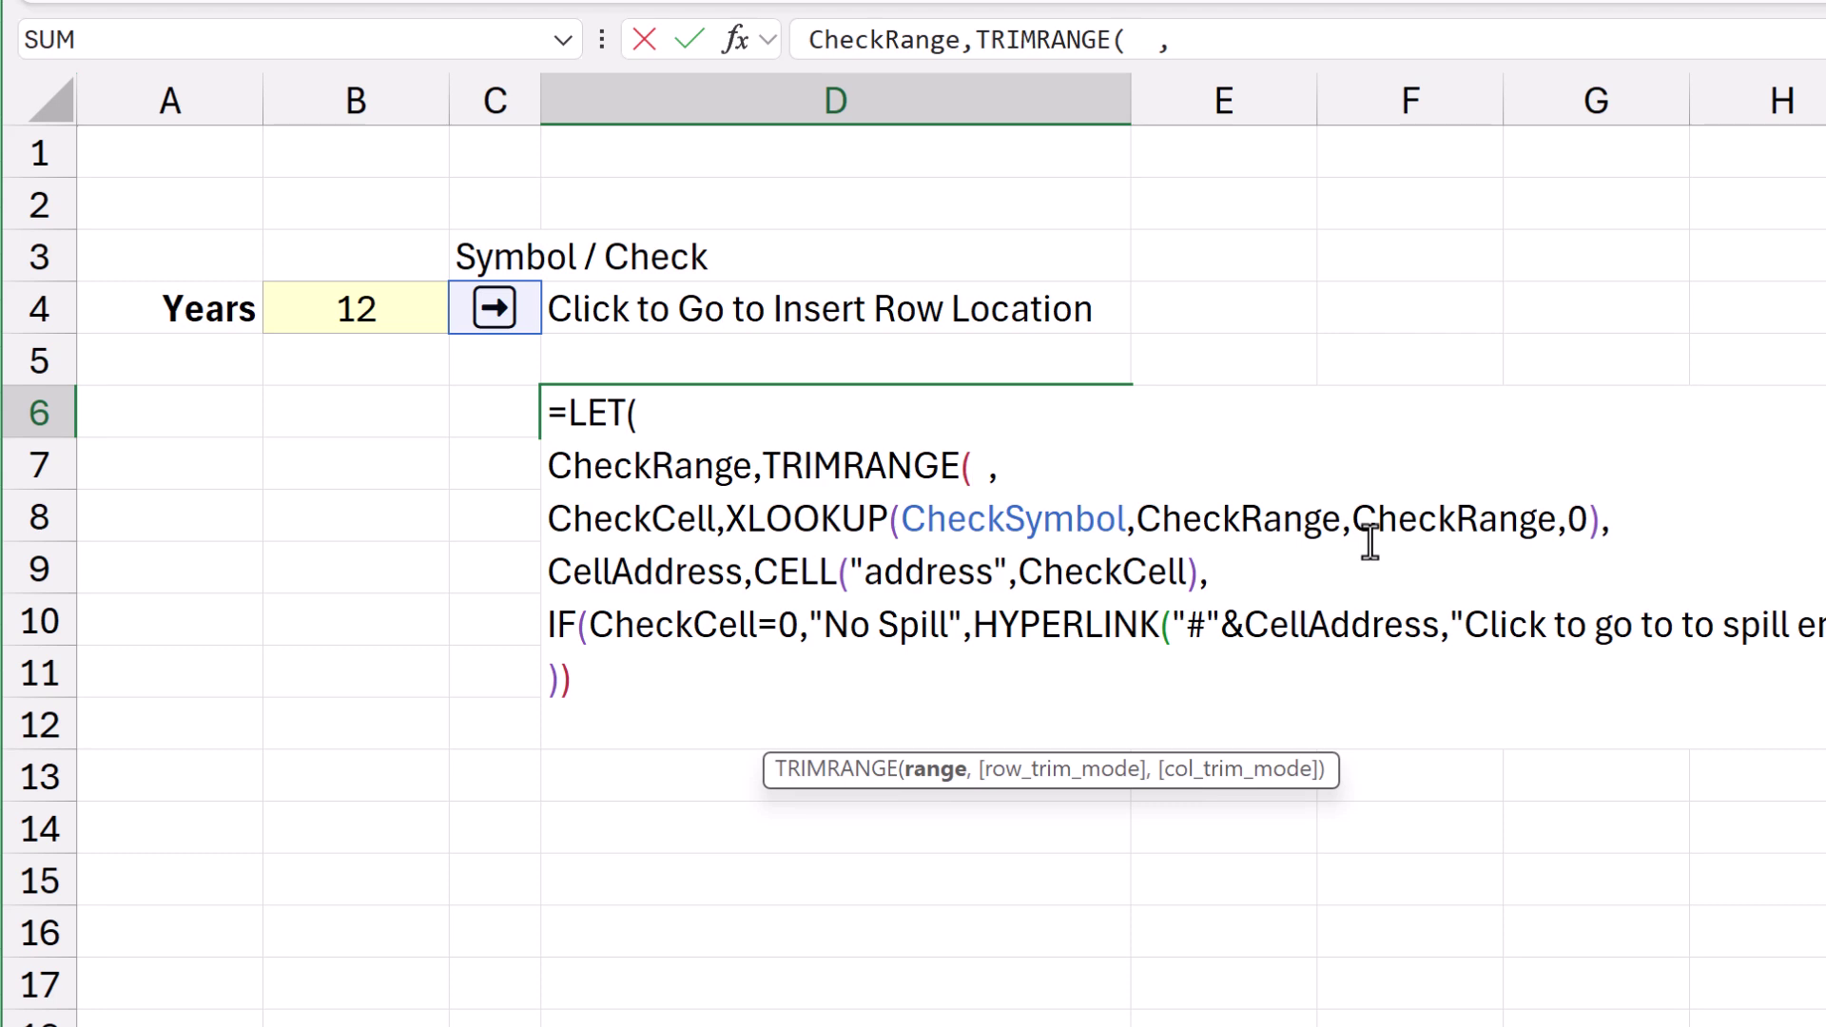
key(Left)
key(Left)
Point TRIMRANGE at Workings!B:B and confirm D6 now shows the spill-error link.
key(ctrl+Page_Down)
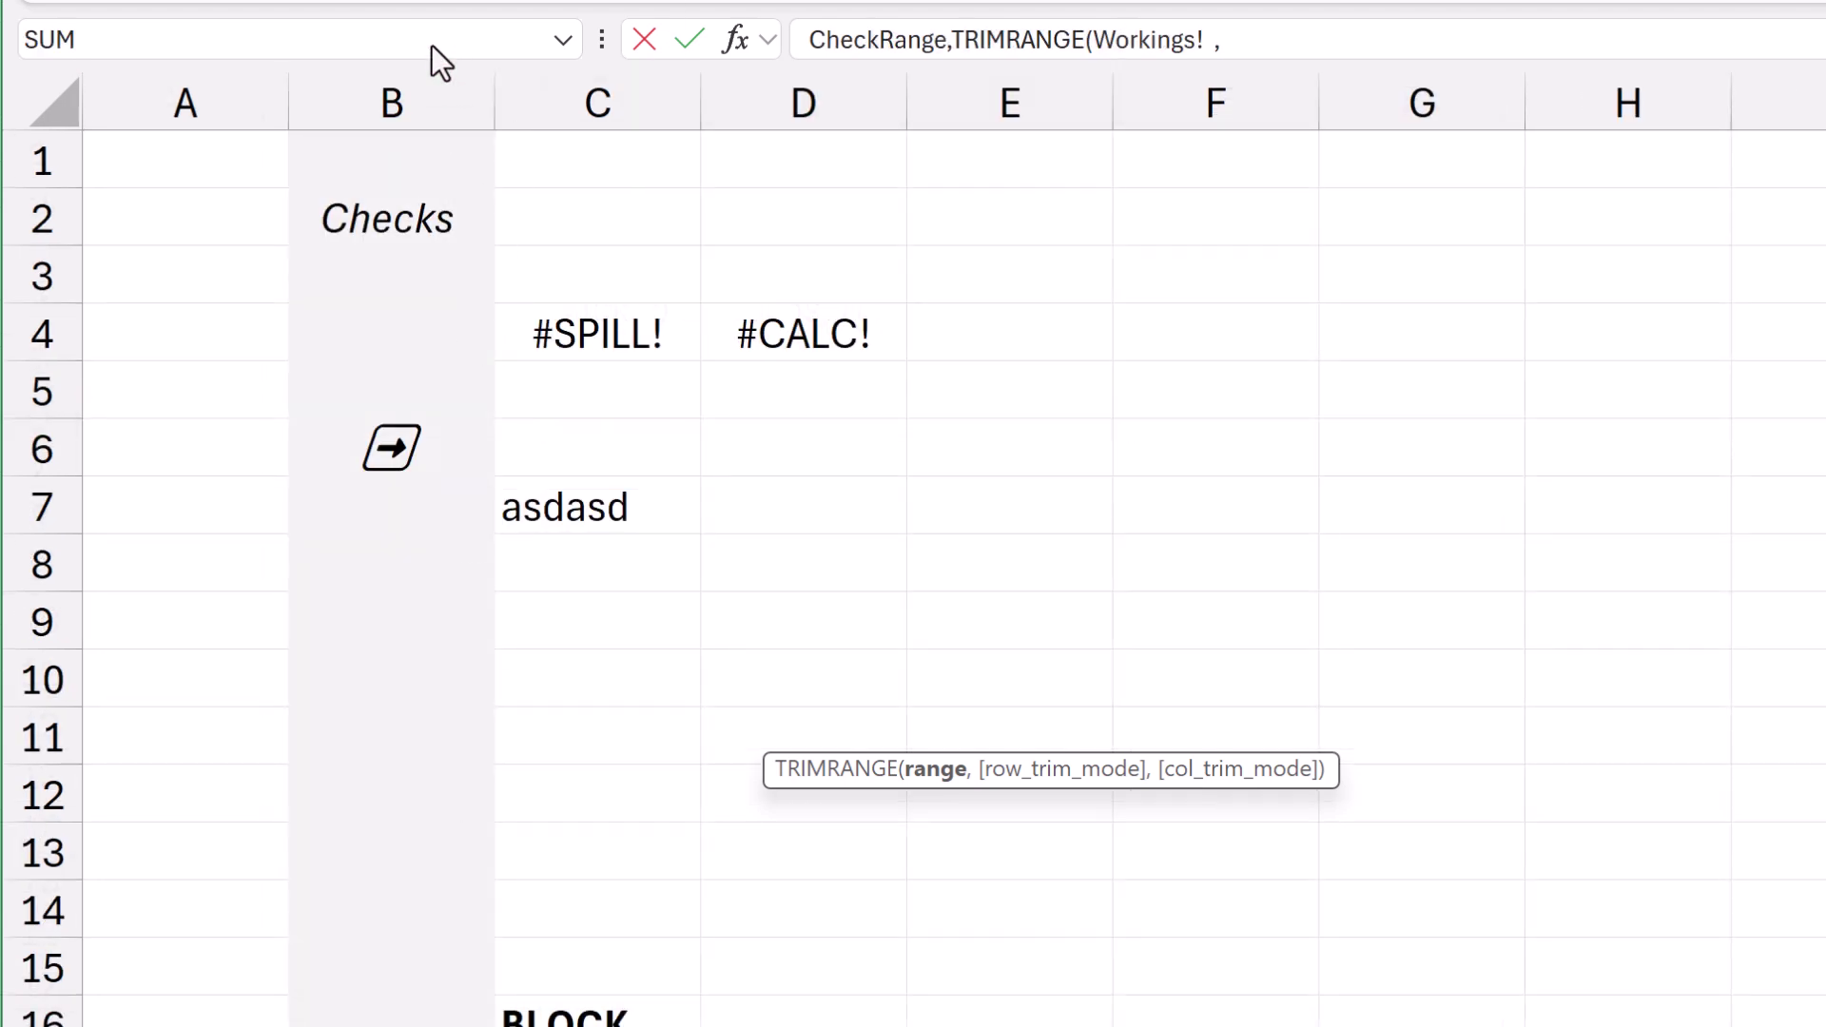
click(436, 95)
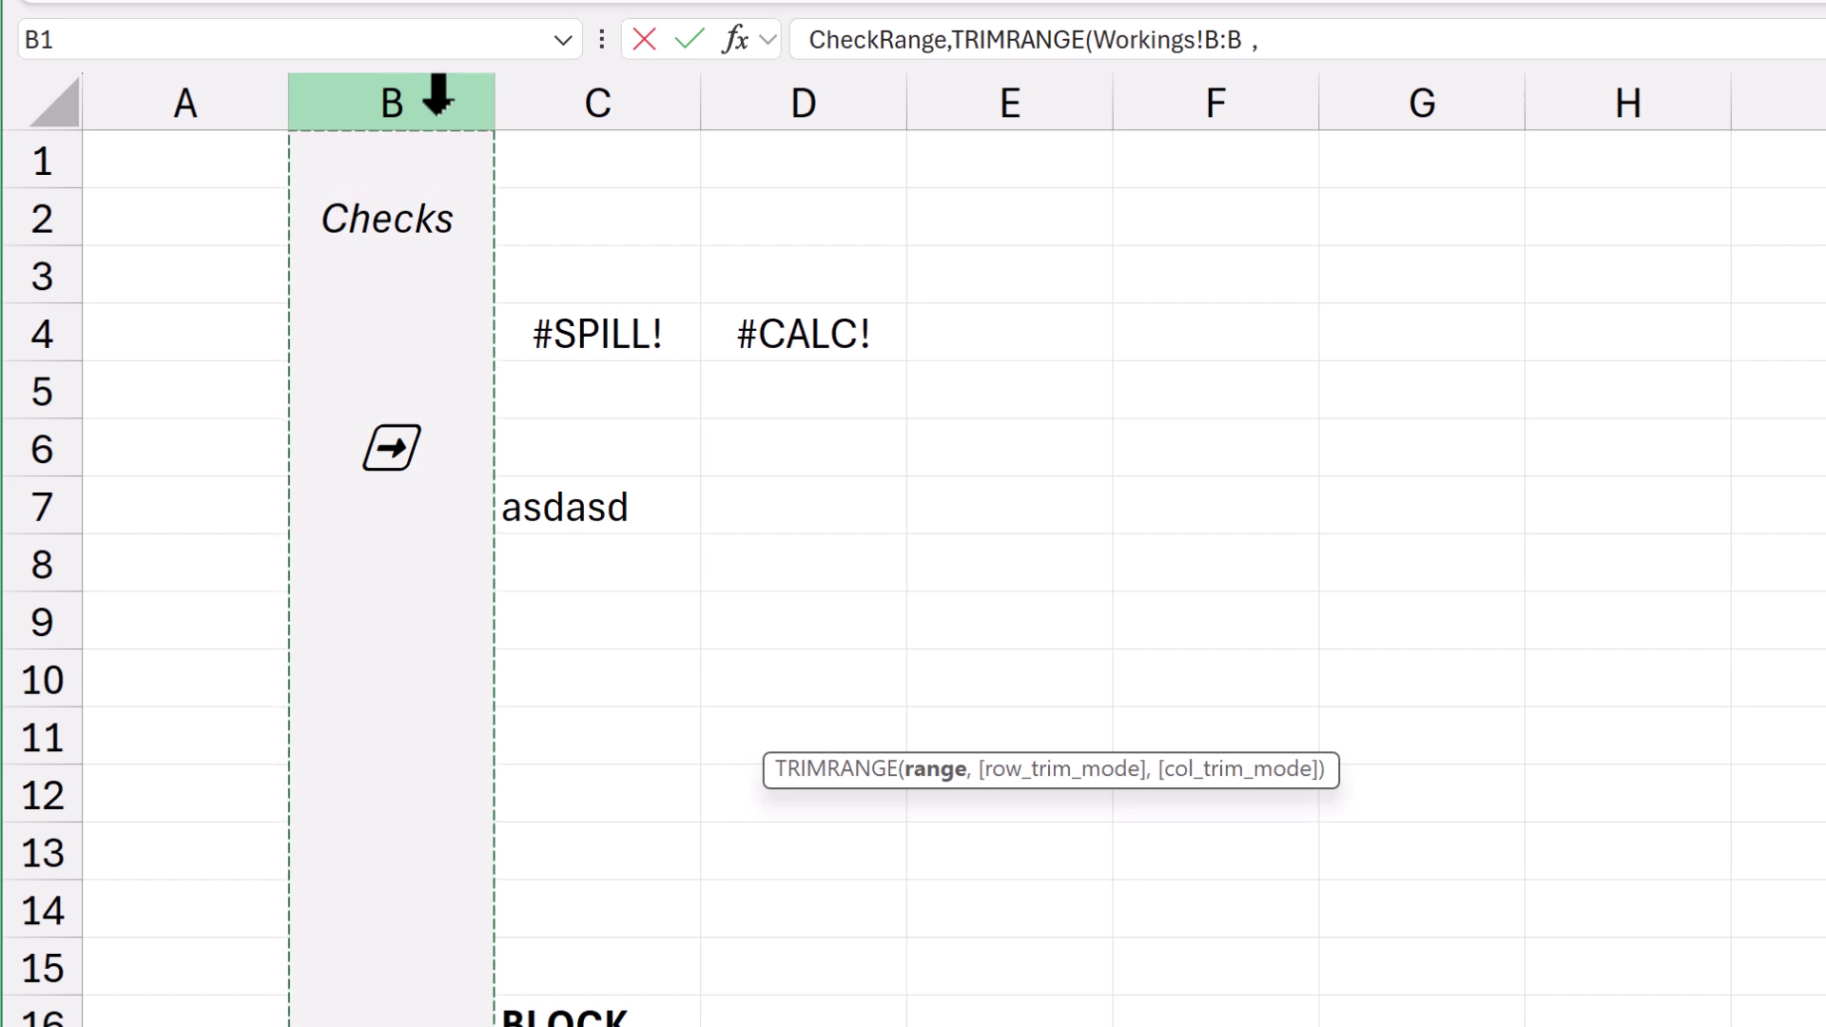
text())
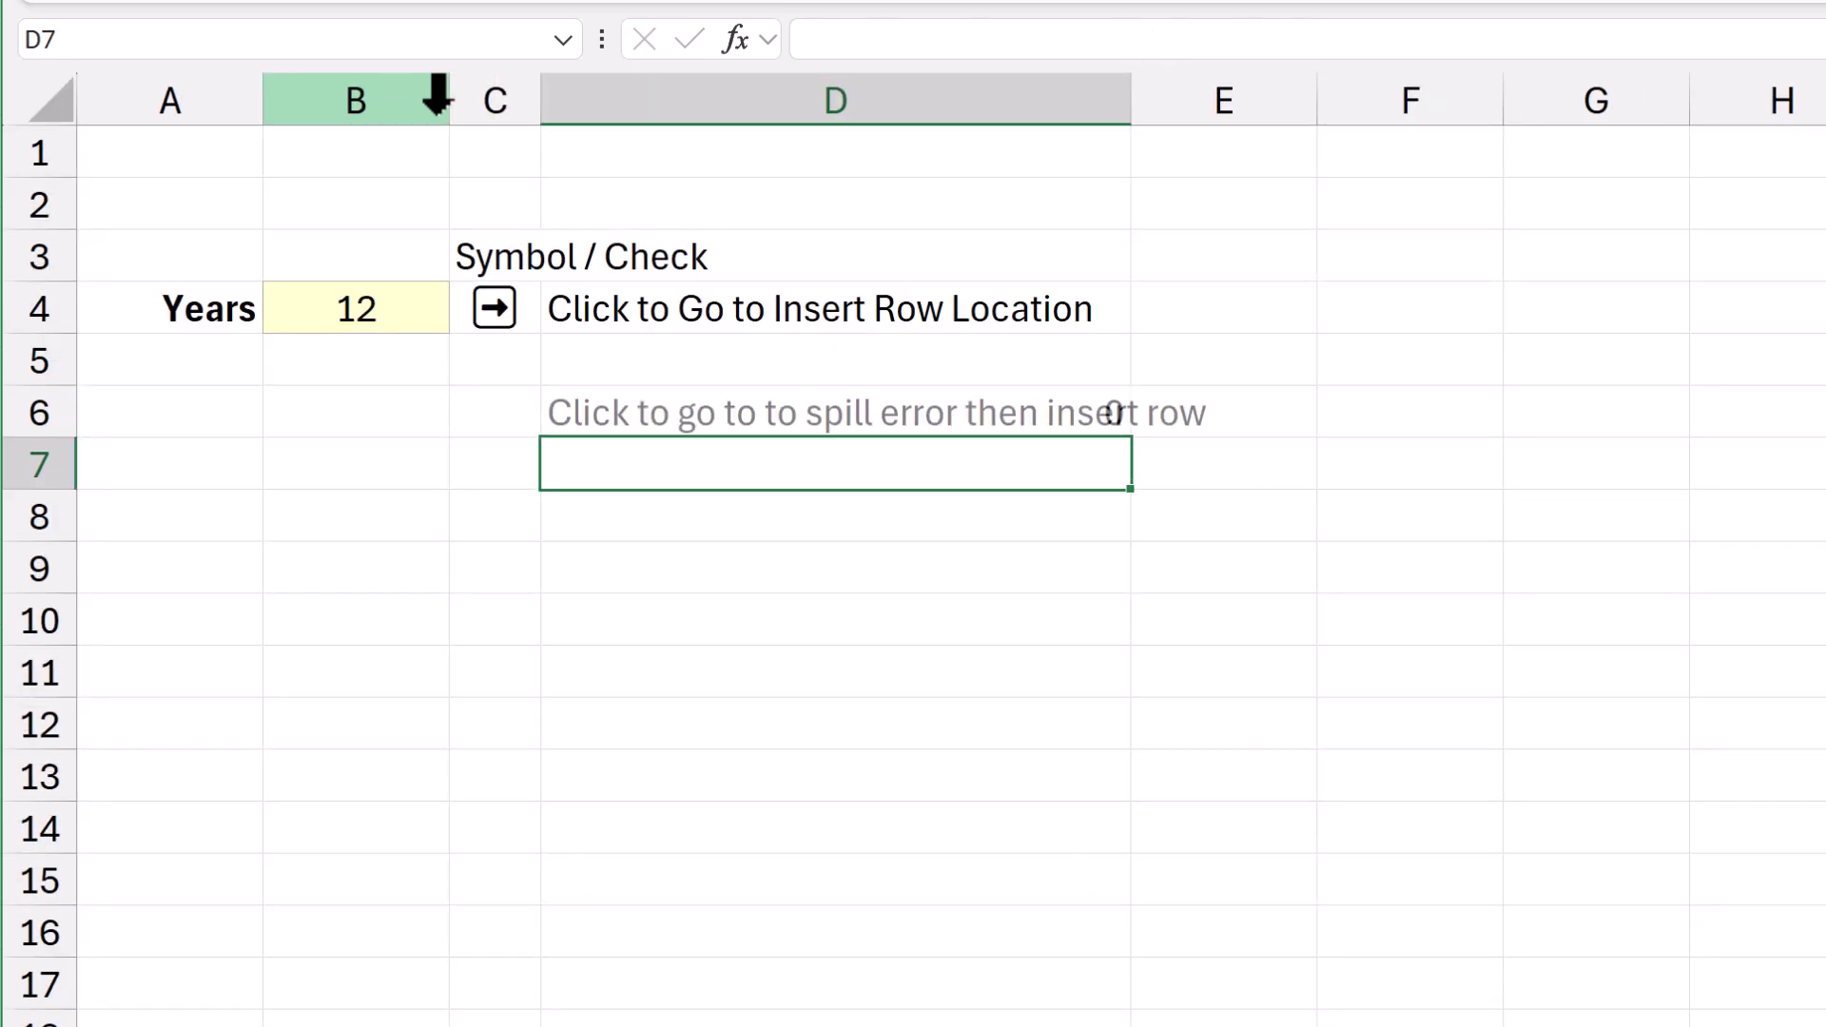
key(Up)
key(F2)
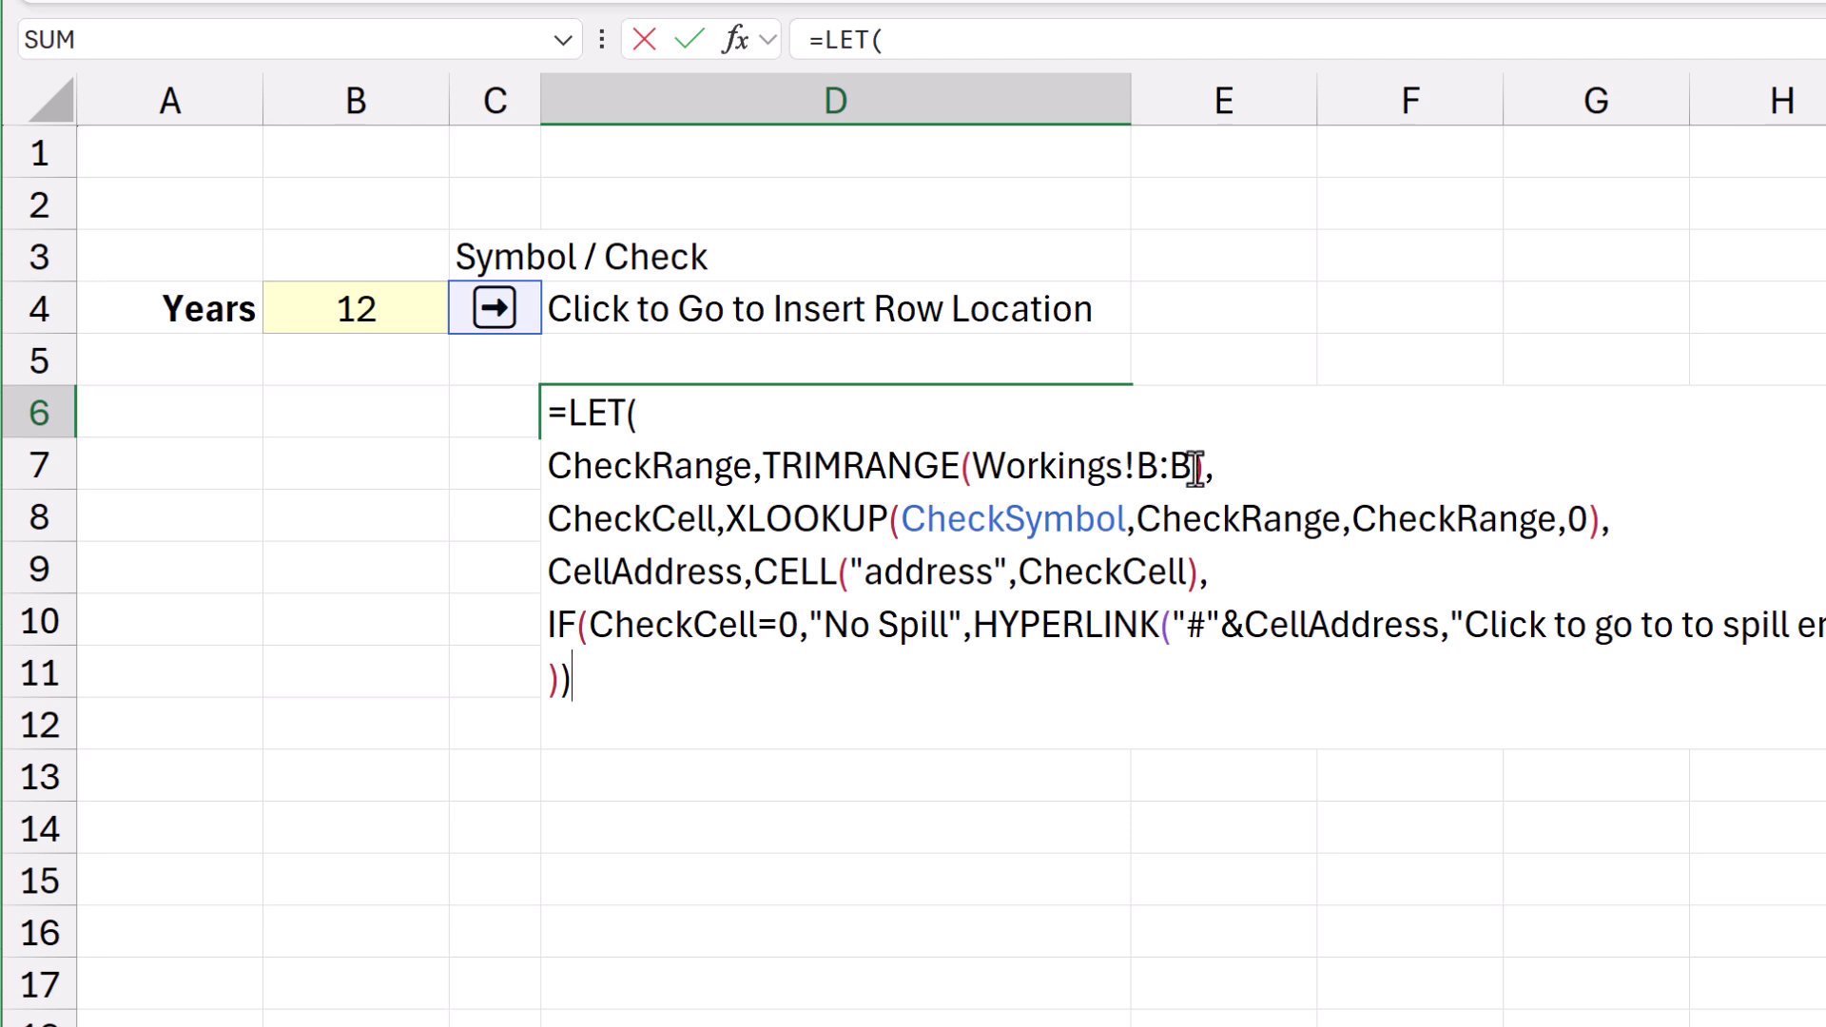
key(Escape)
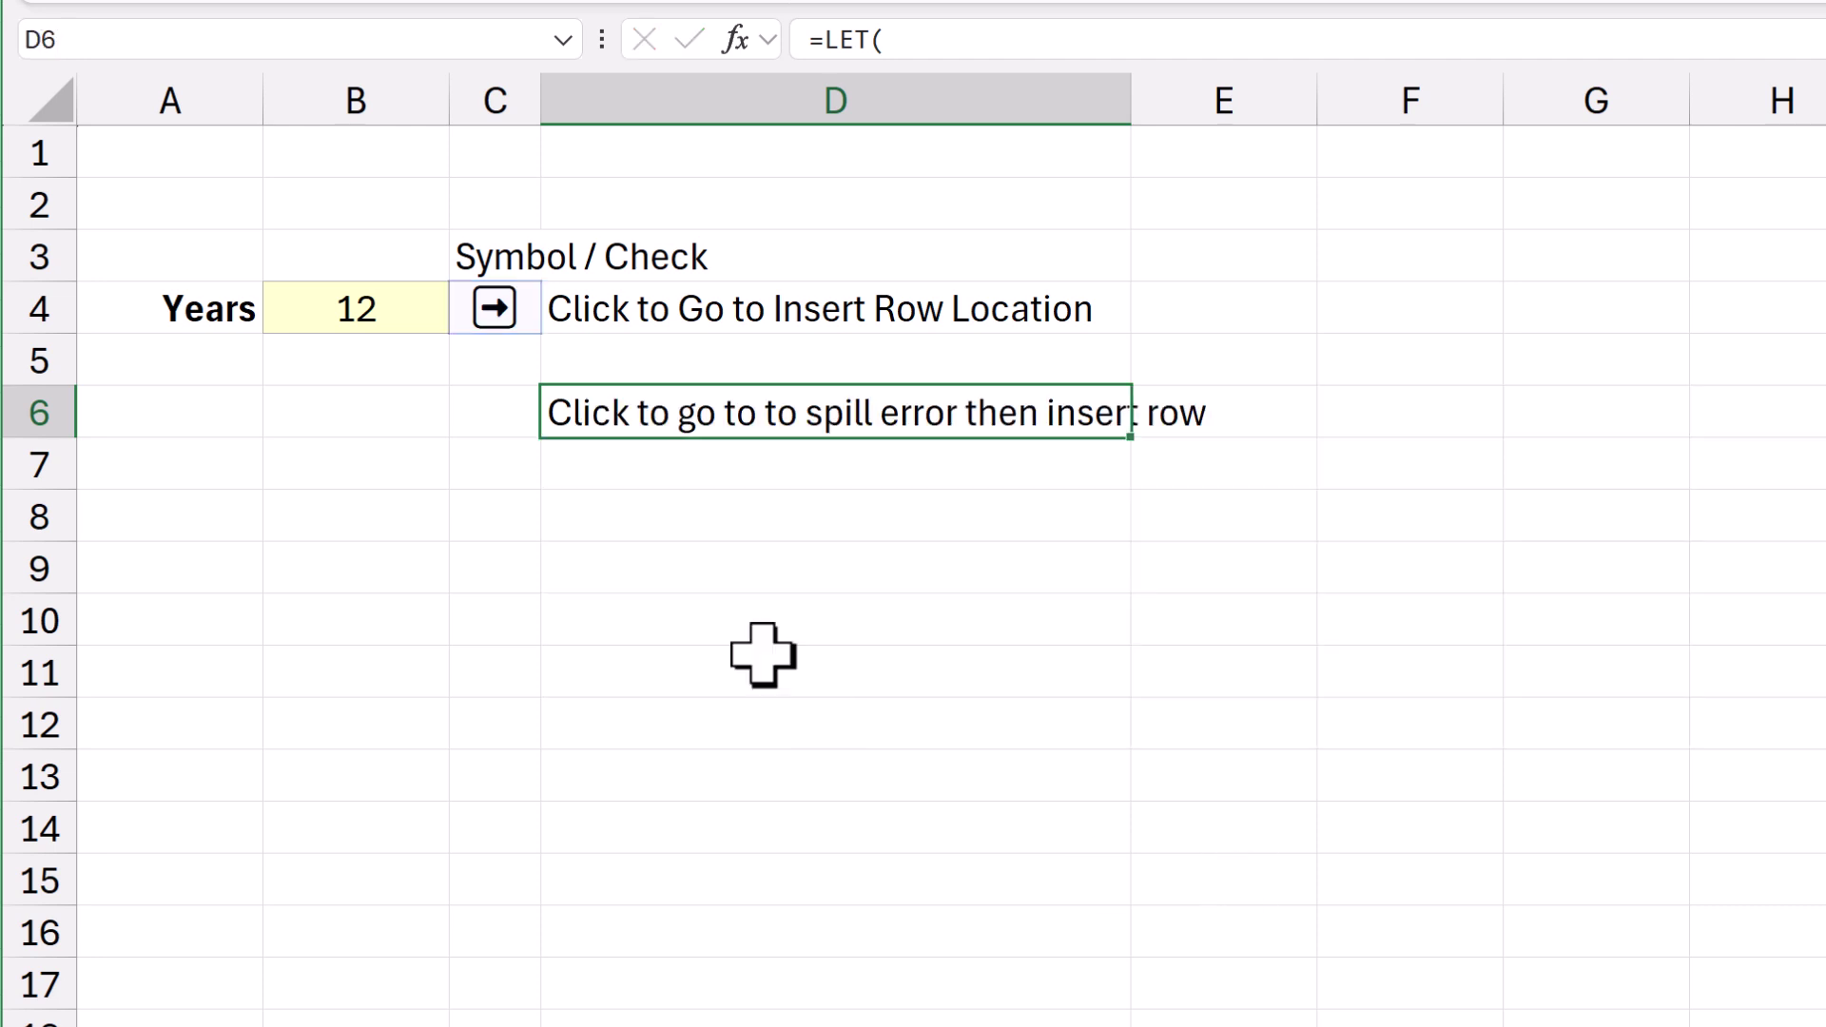
Follow the D6 link to Workings and insert a blank row above row 6.
click(739, 426)
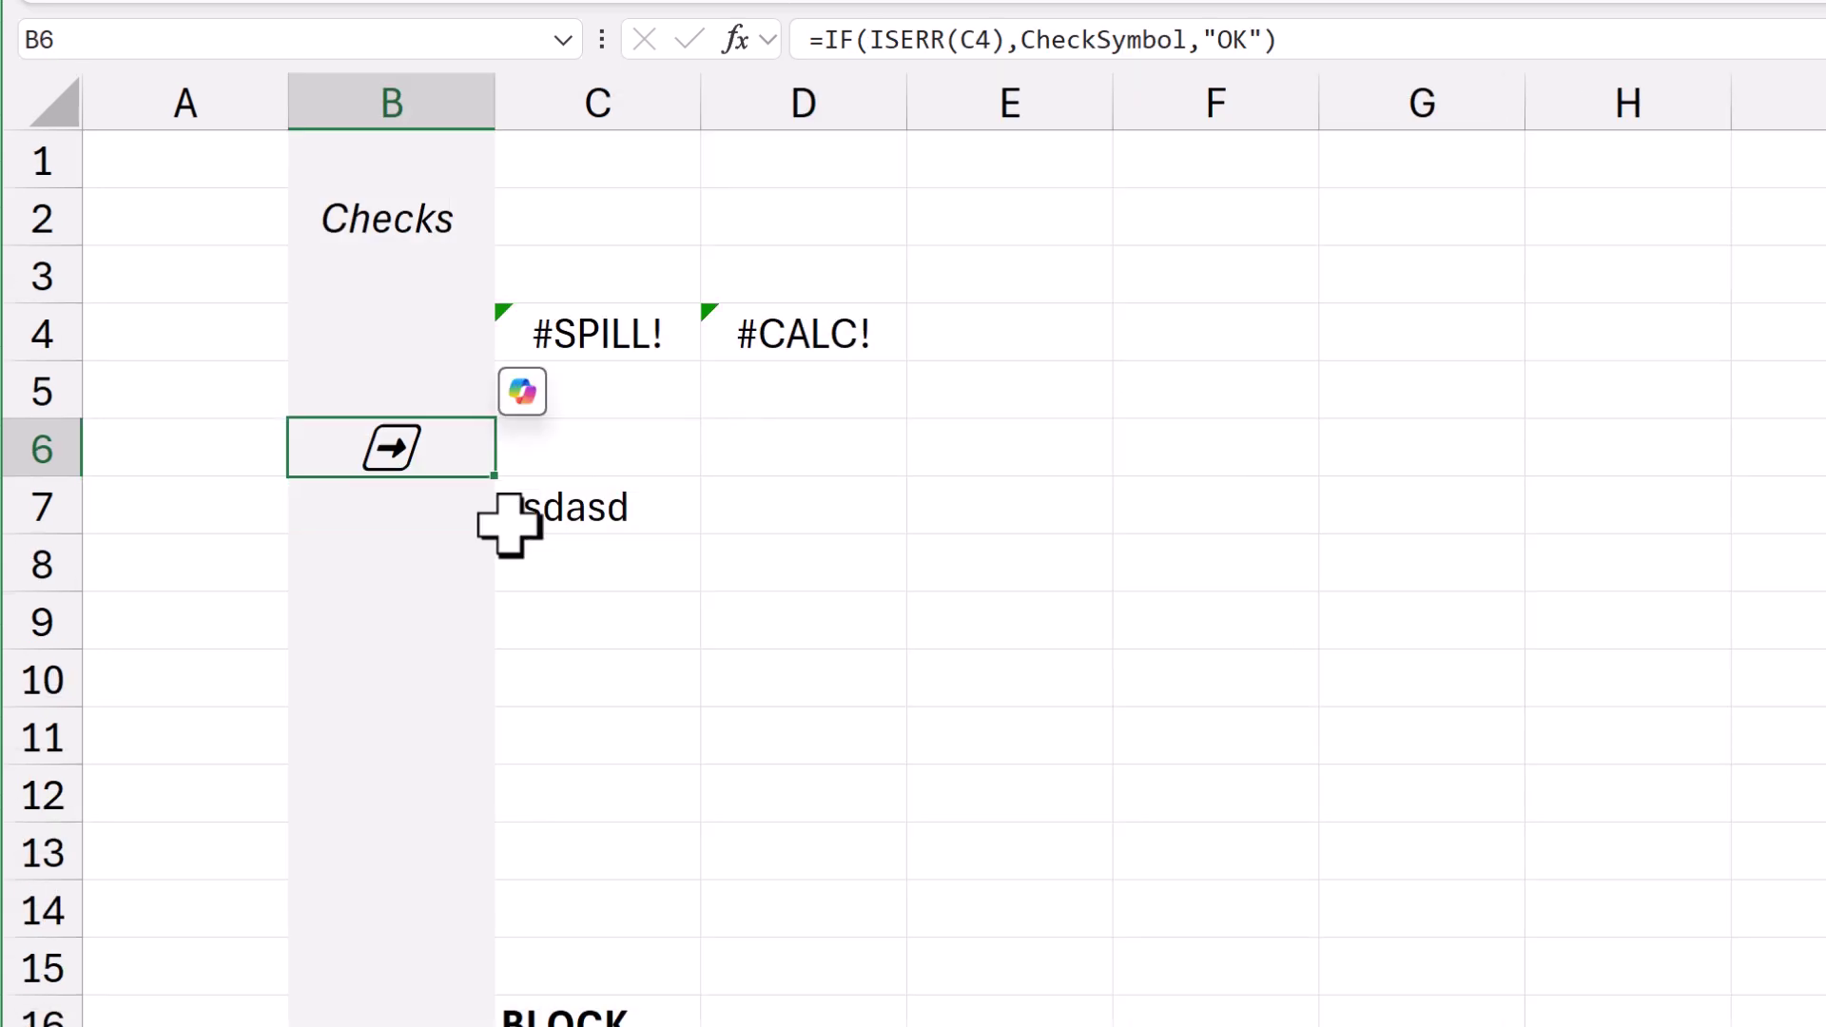
right_click(15, 455)
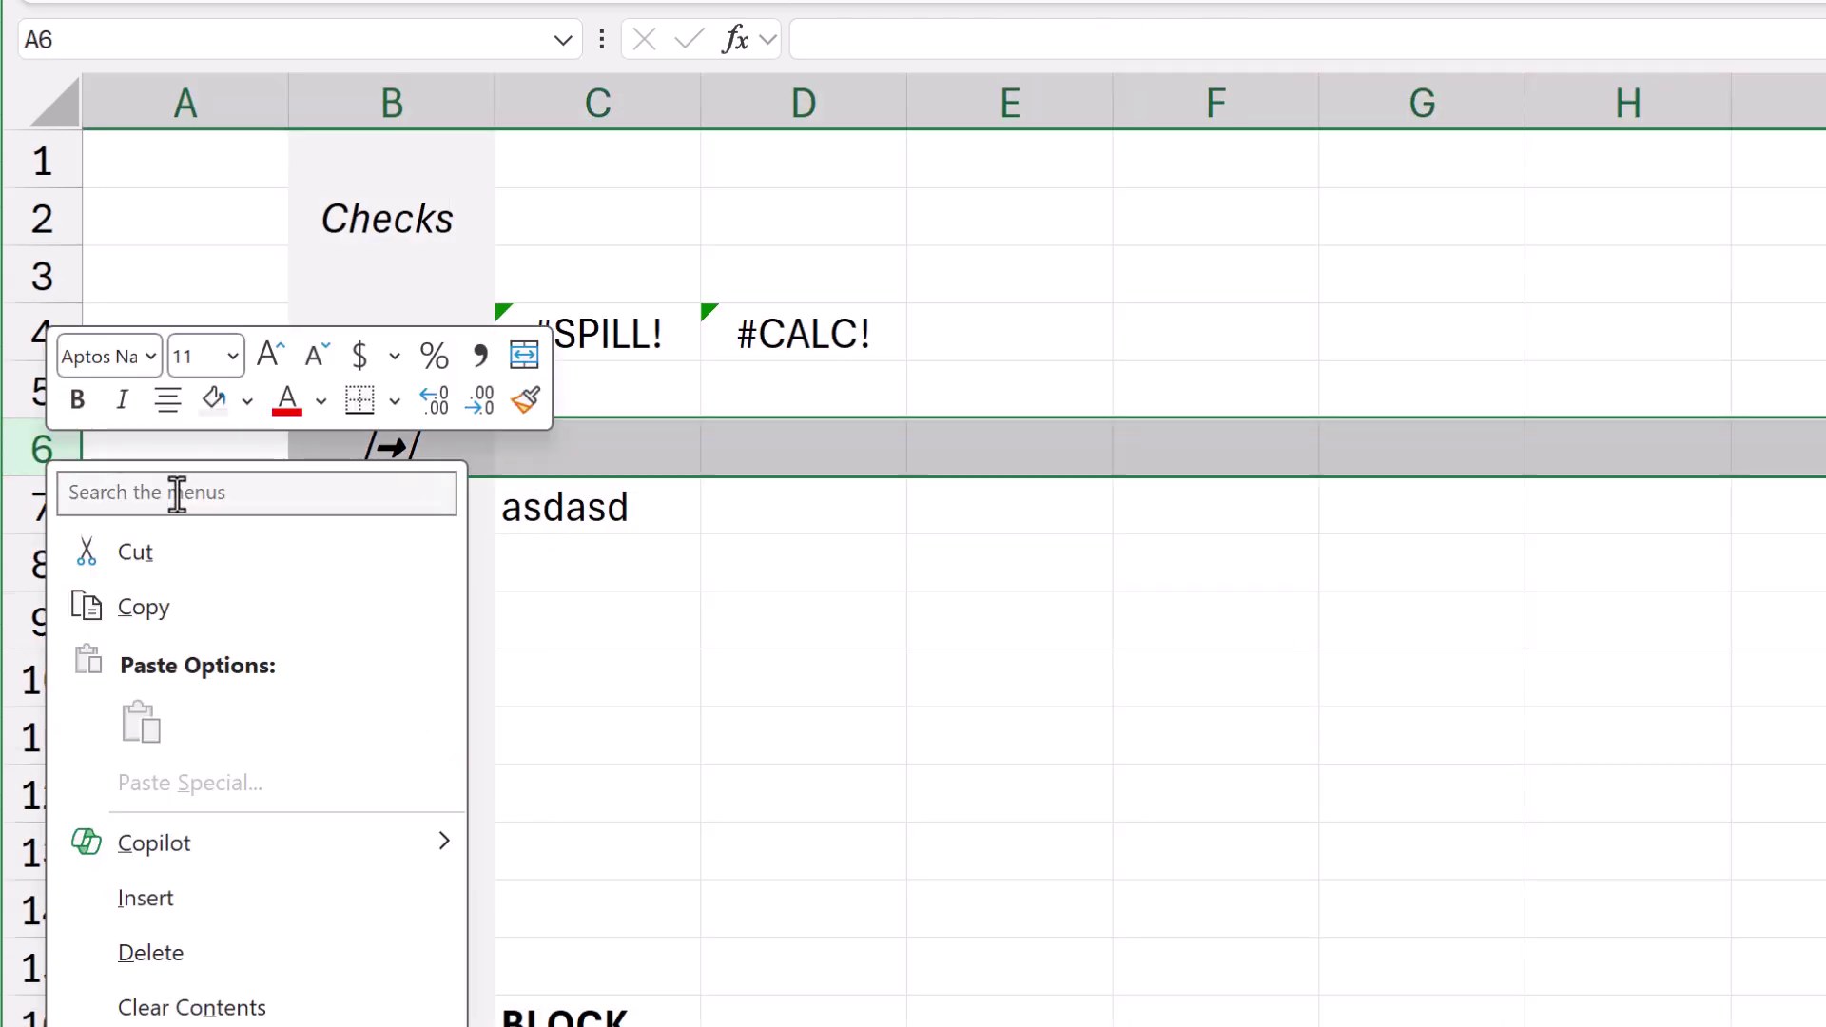
click(192, 902)
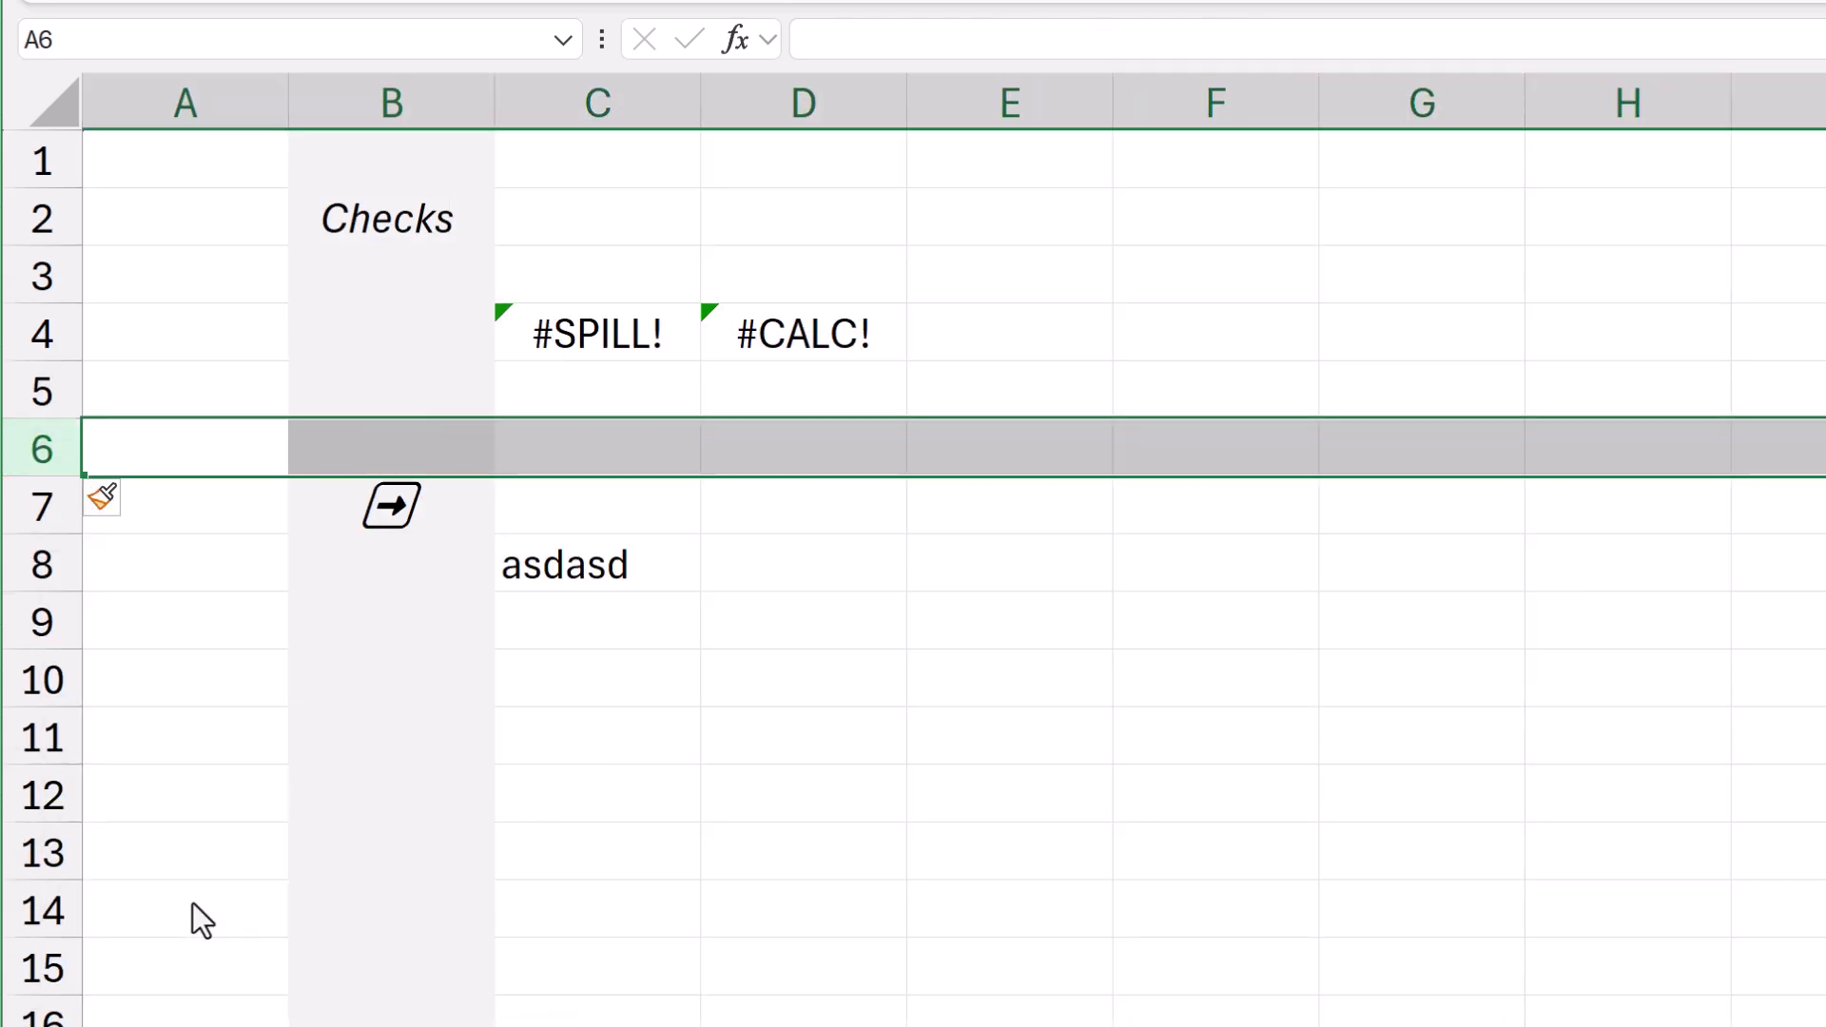
right_click(67, 454)
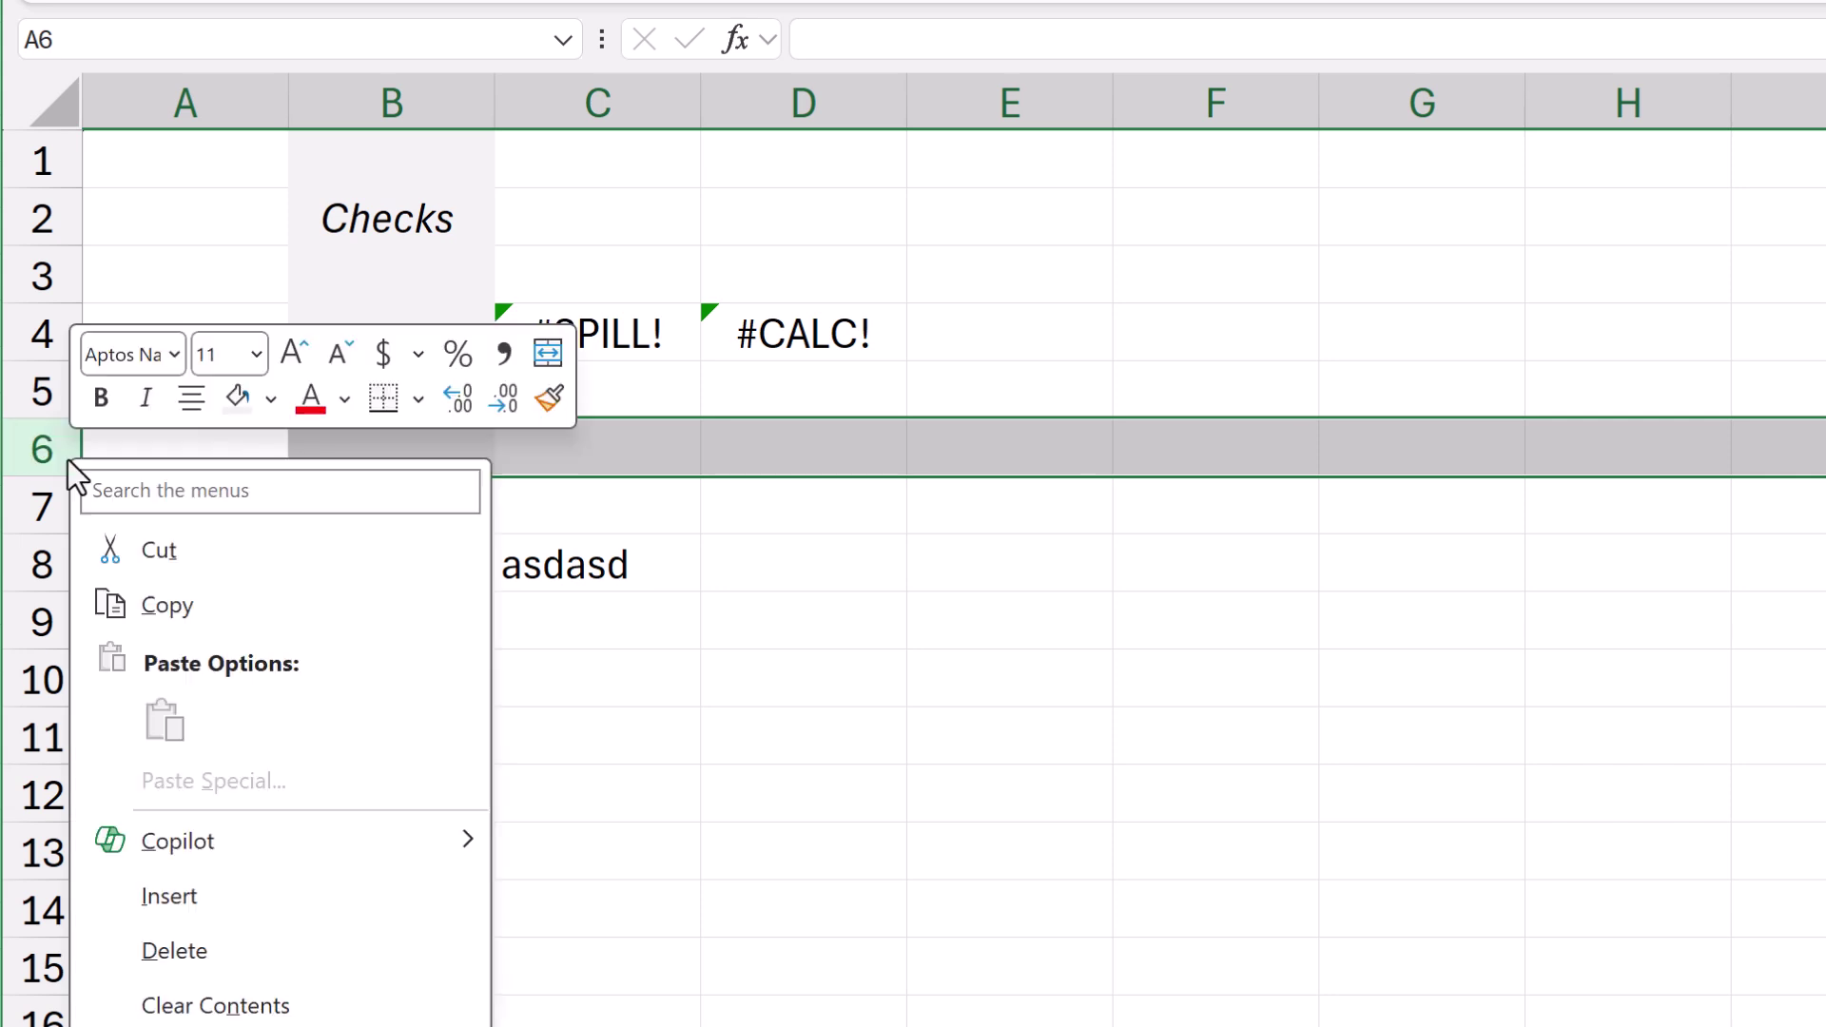
click(571, 551)
Delete the blocking 'asdasd' text in C8 and return to the Inputs sheet.
click(599, 567)
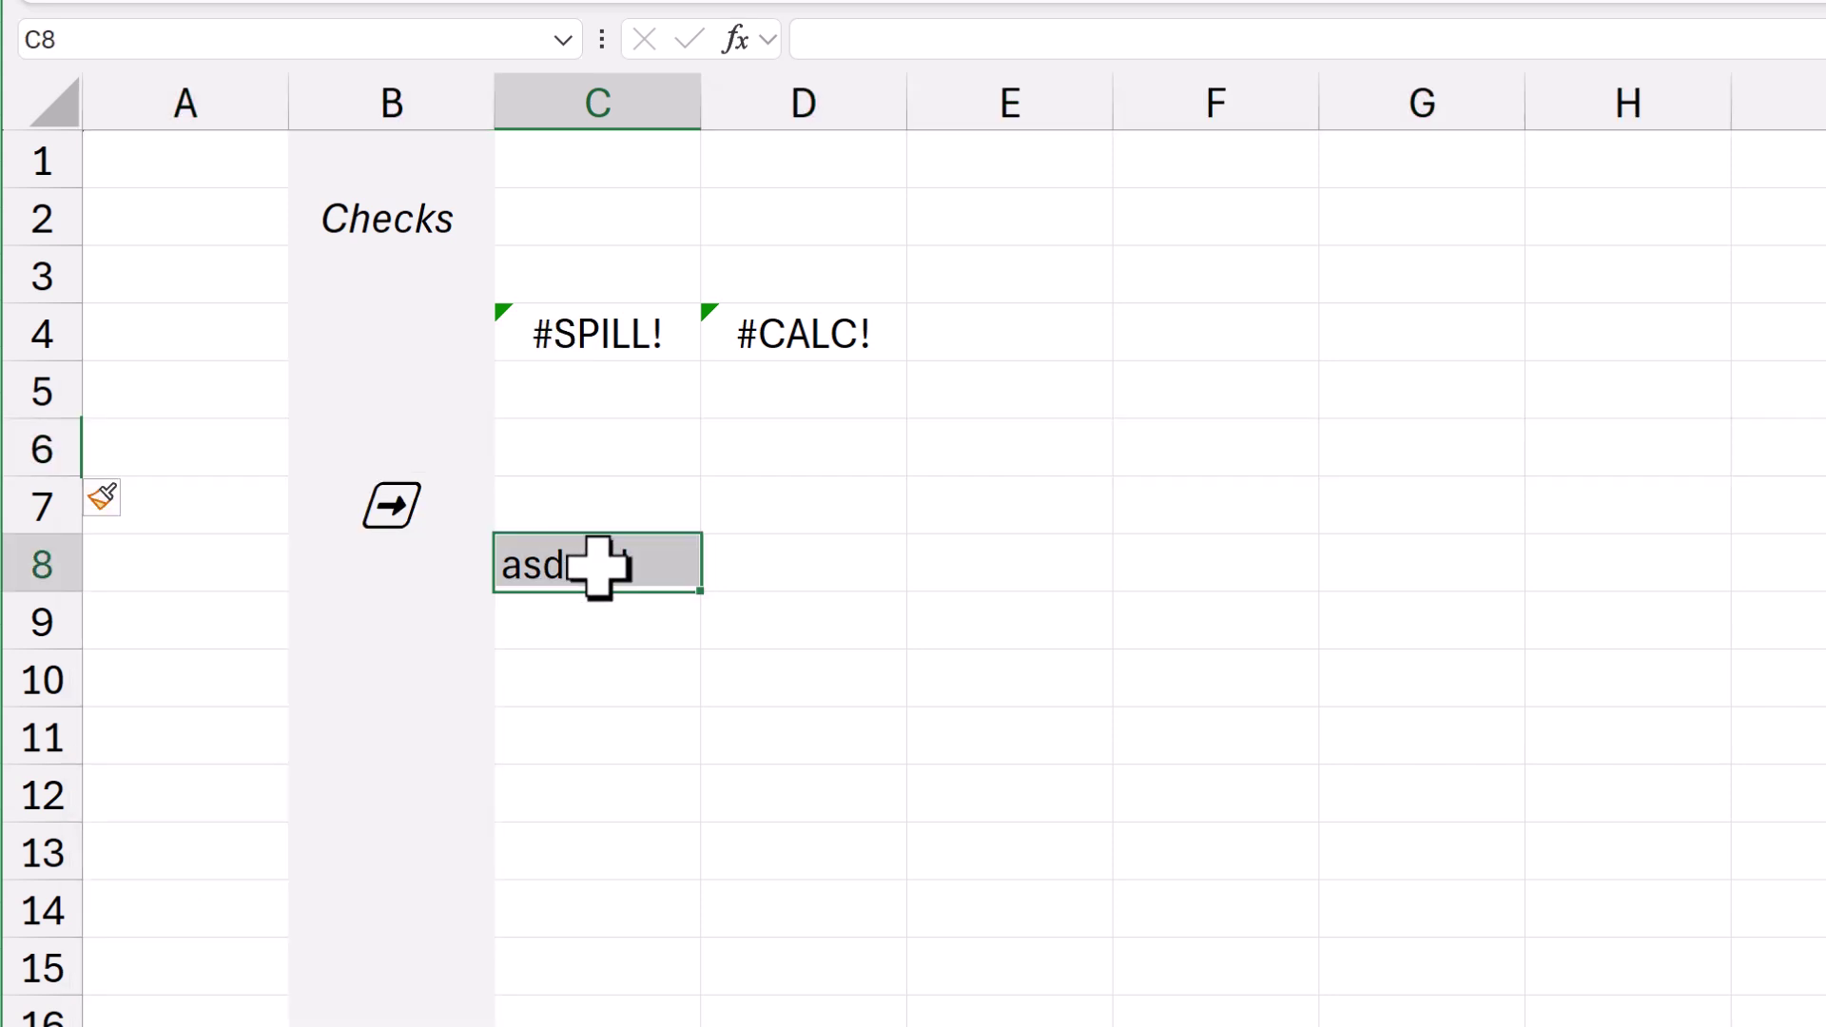
key(Delete)
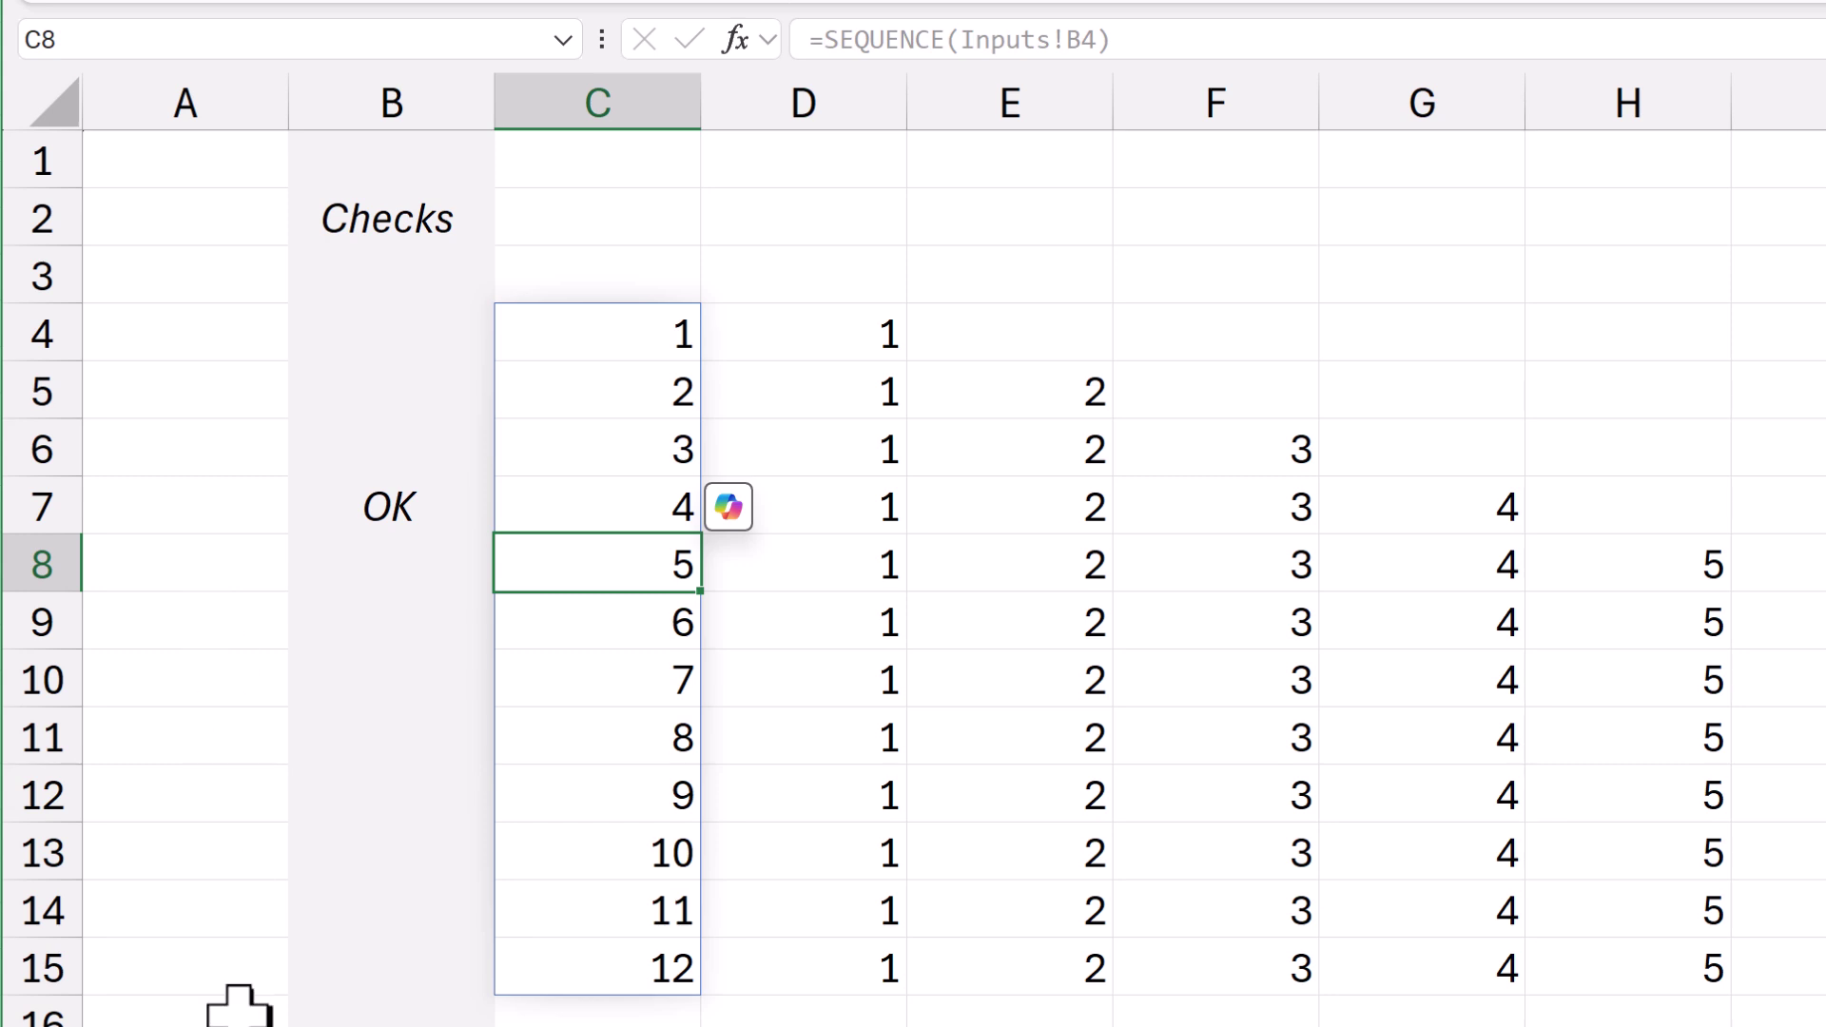
click(238, 1016)
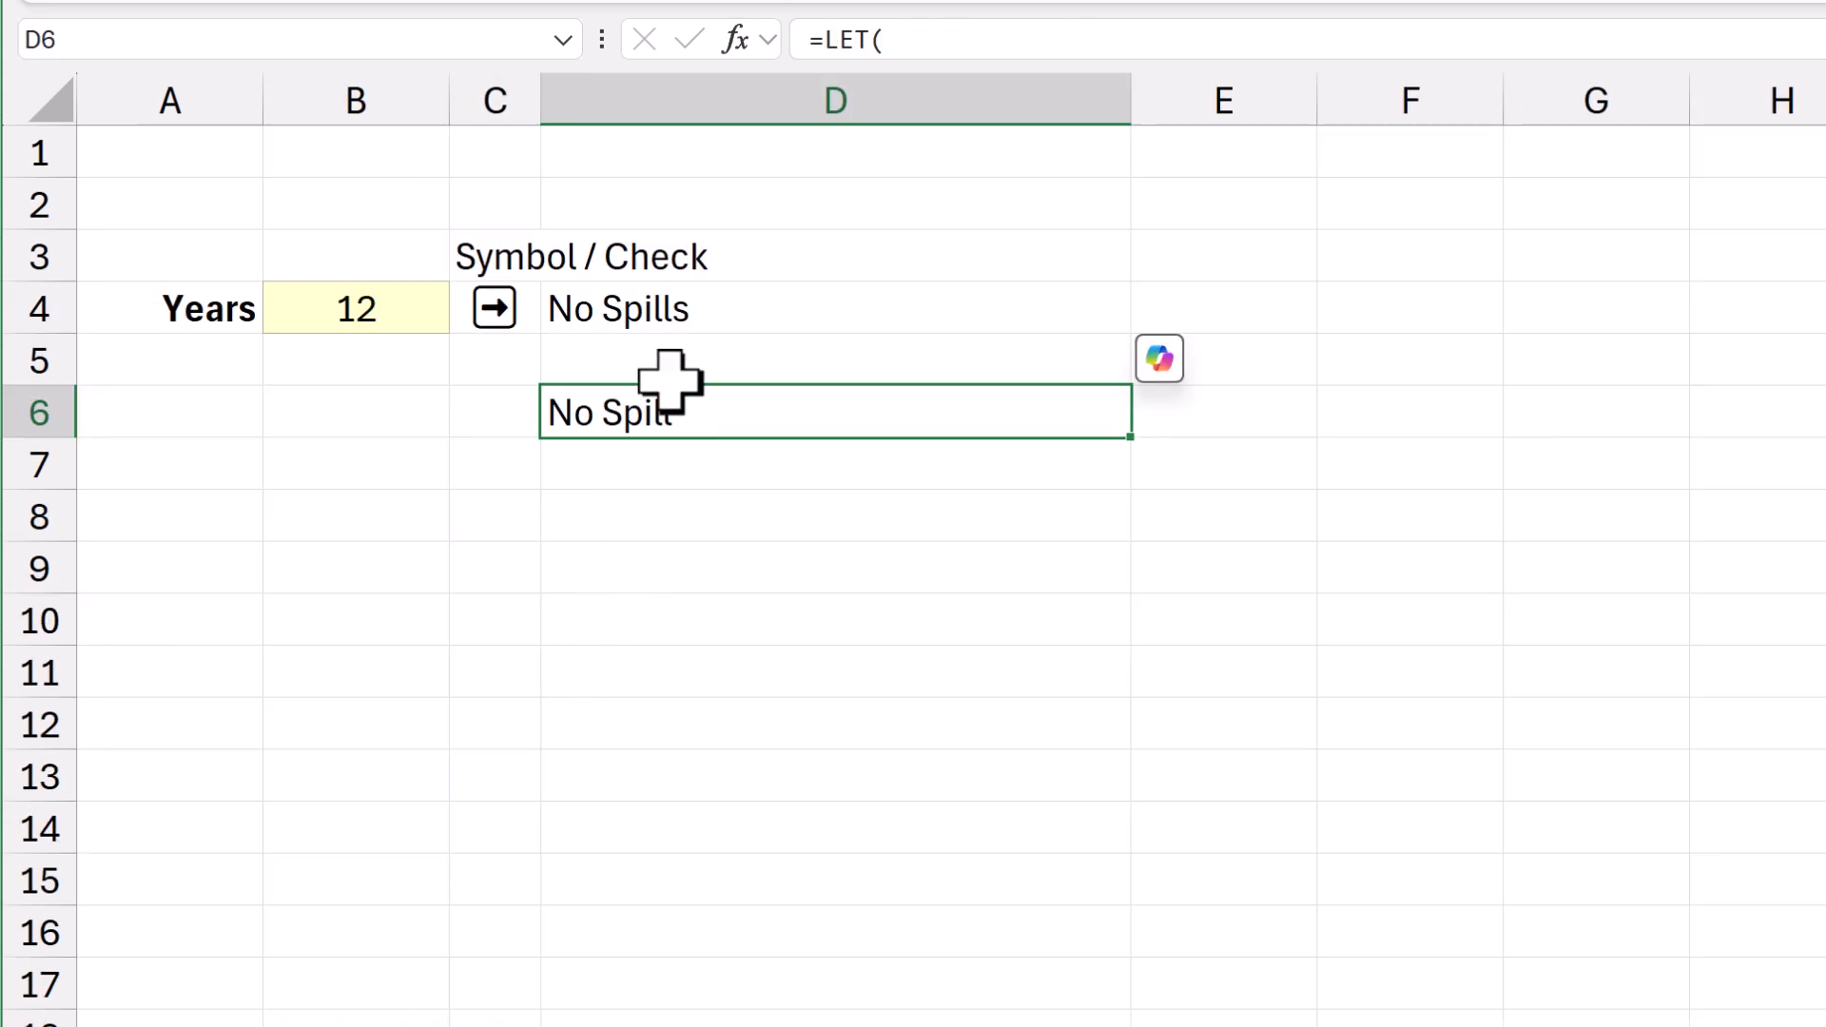
After checking the D6 formula, replace the arrow in CheckSymbol cell C4 with a yellow heart emoji.
double_click(685, 424)
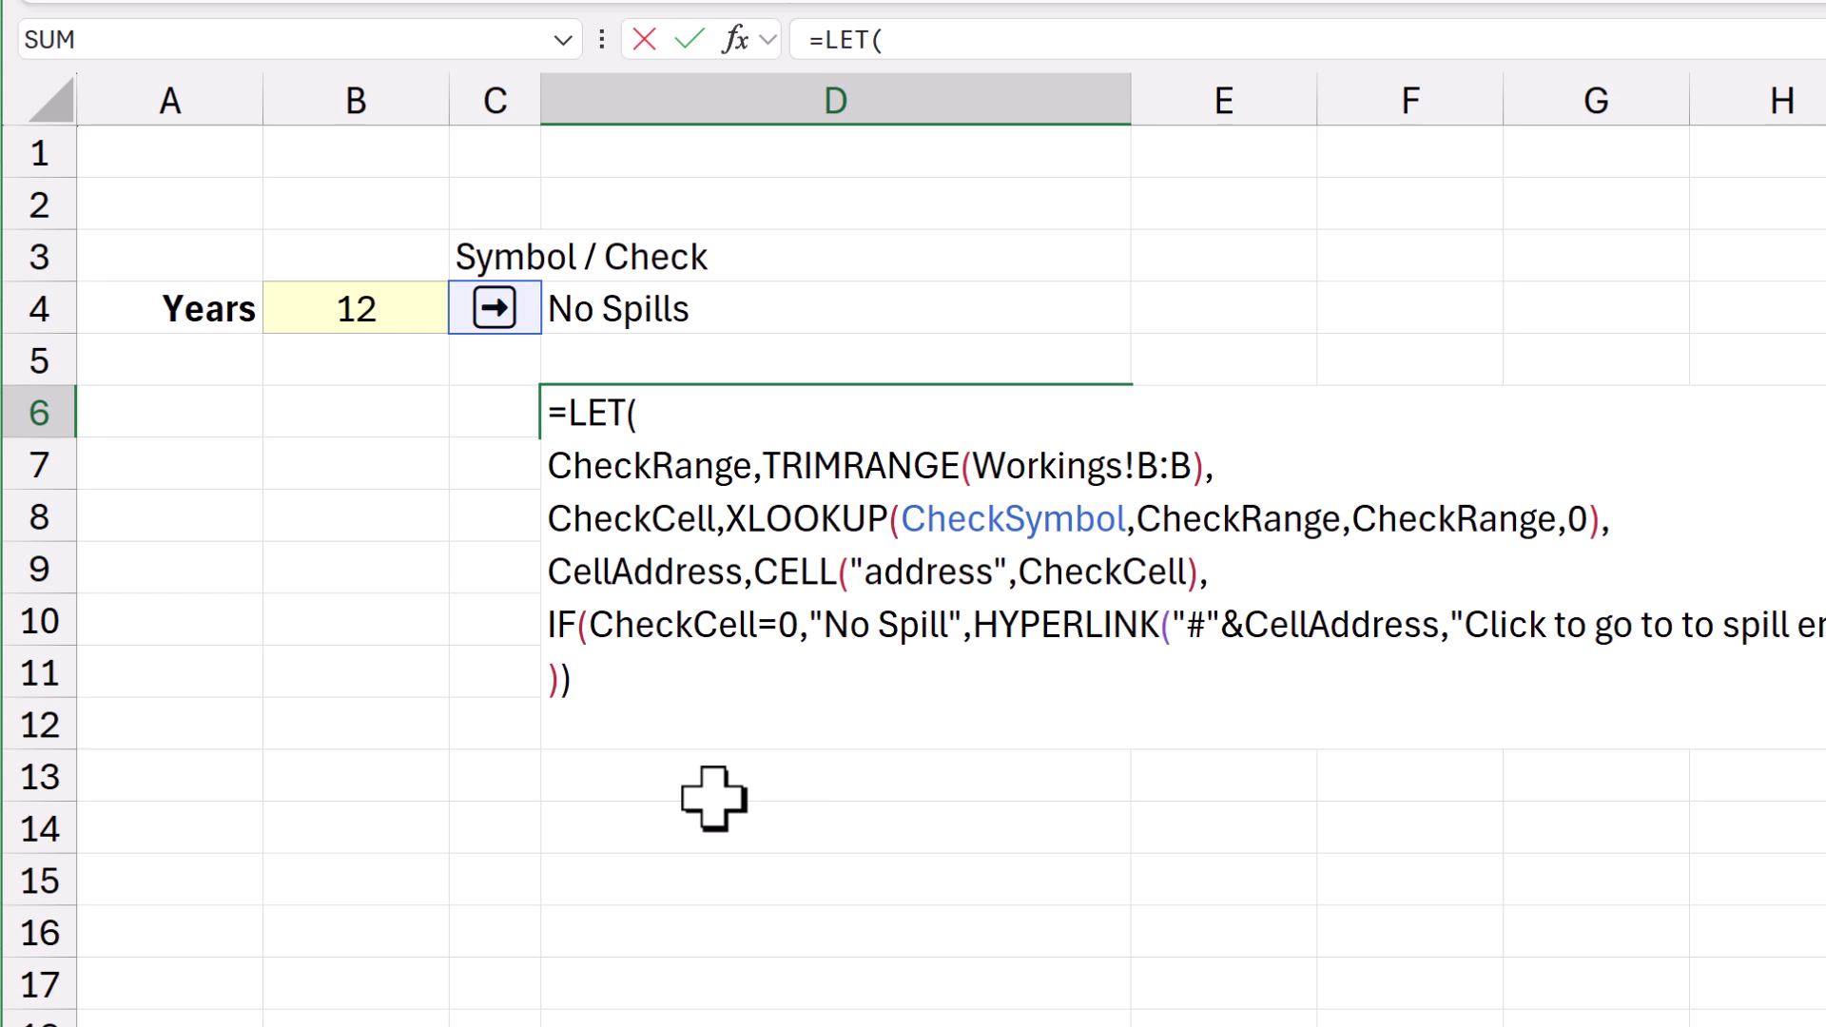
key(Escape)
click(523, 324)
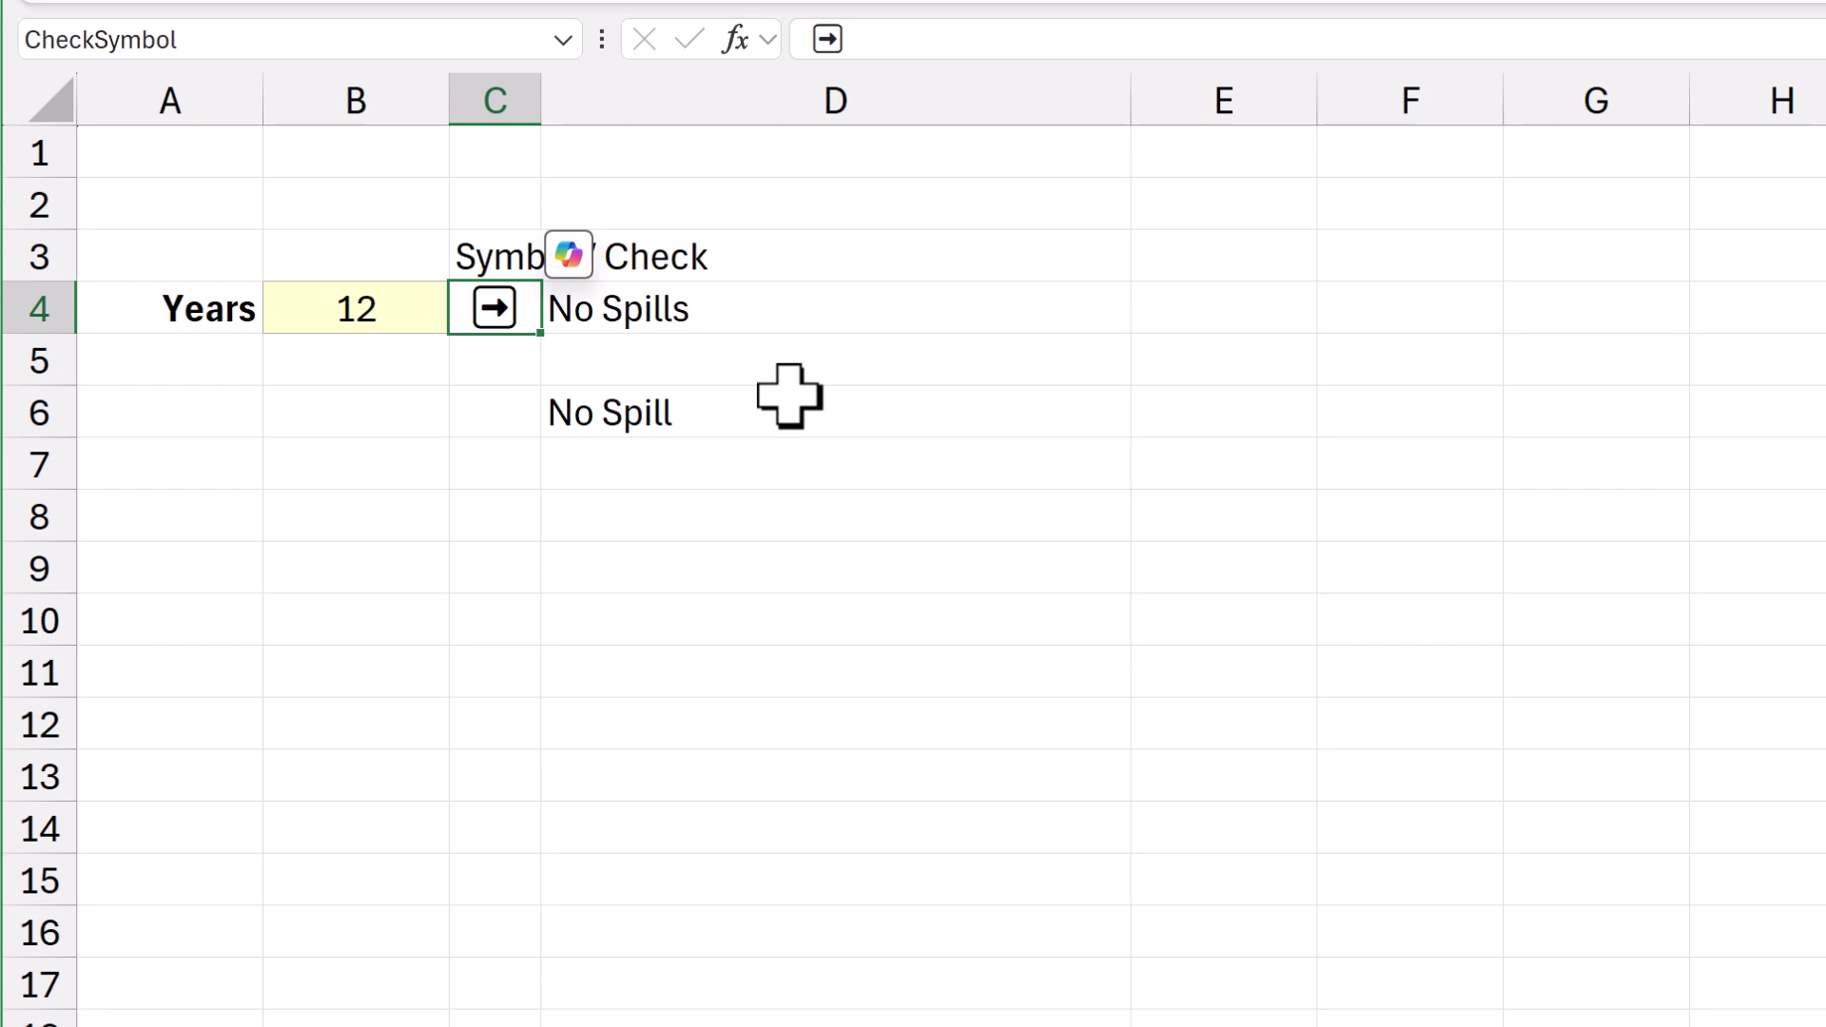
key(super+period)
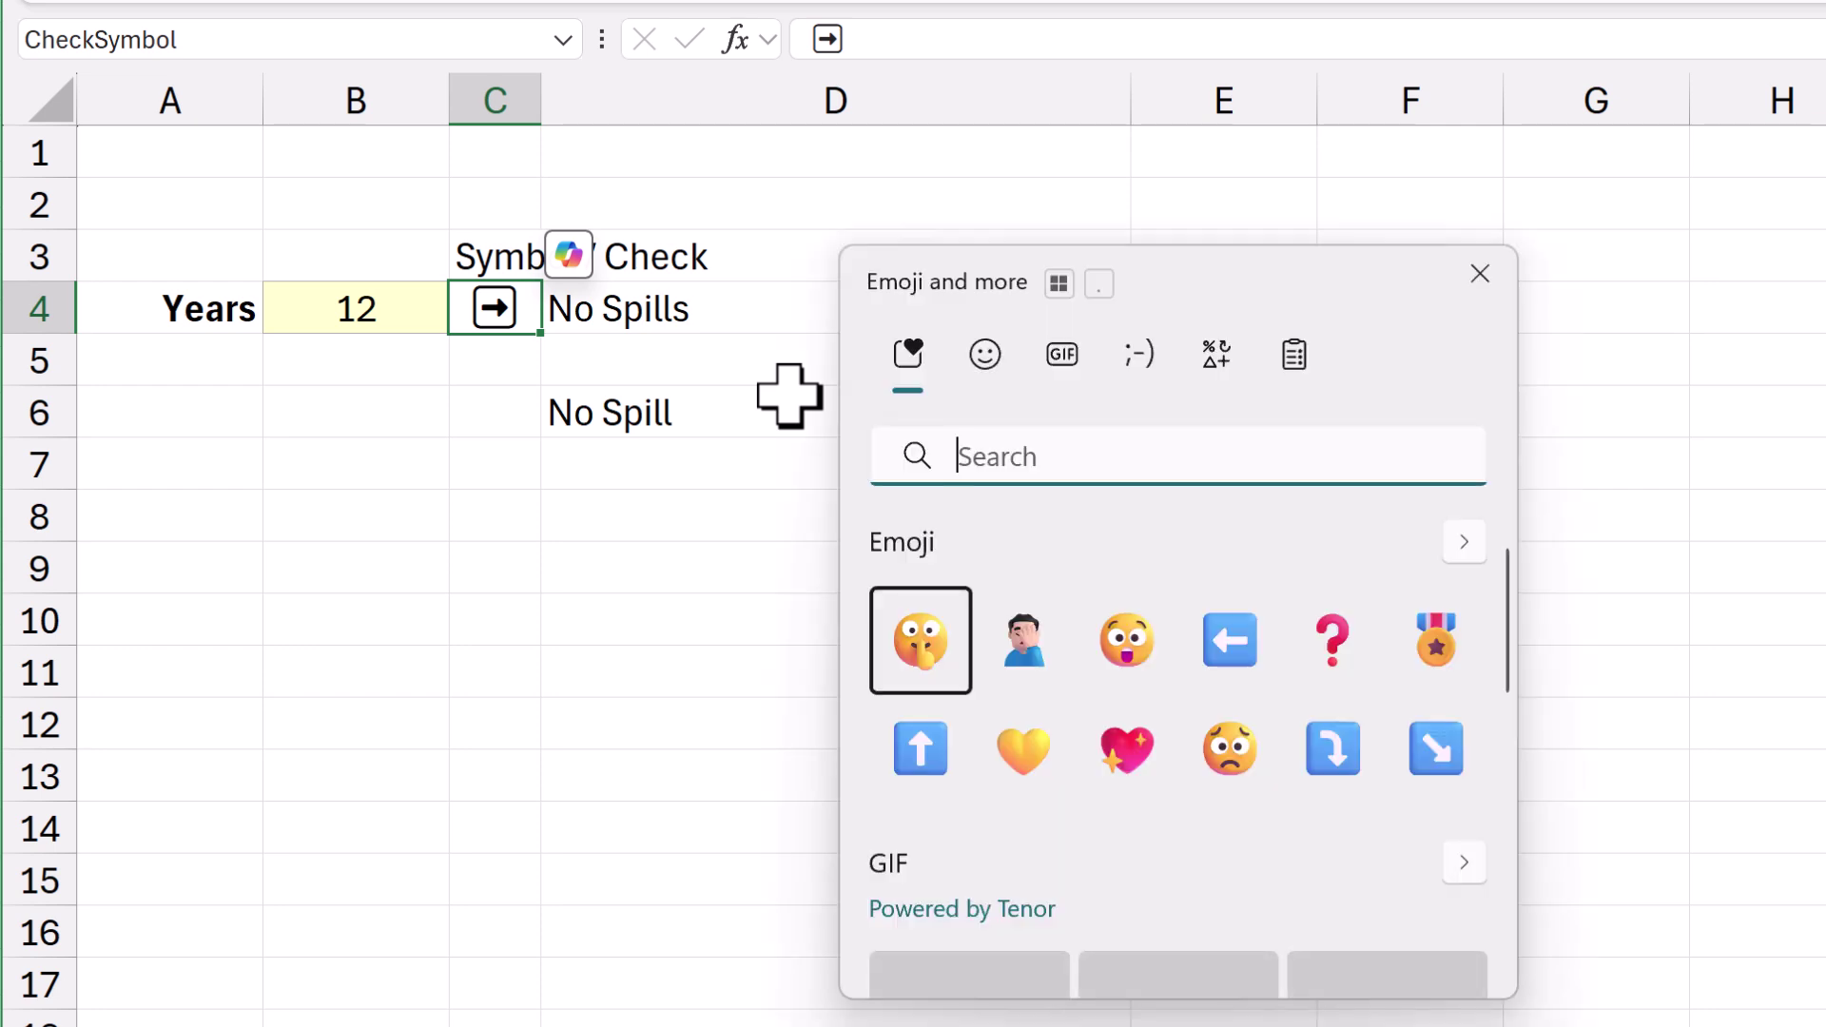
click(1018, 747)
click(1018, 748)
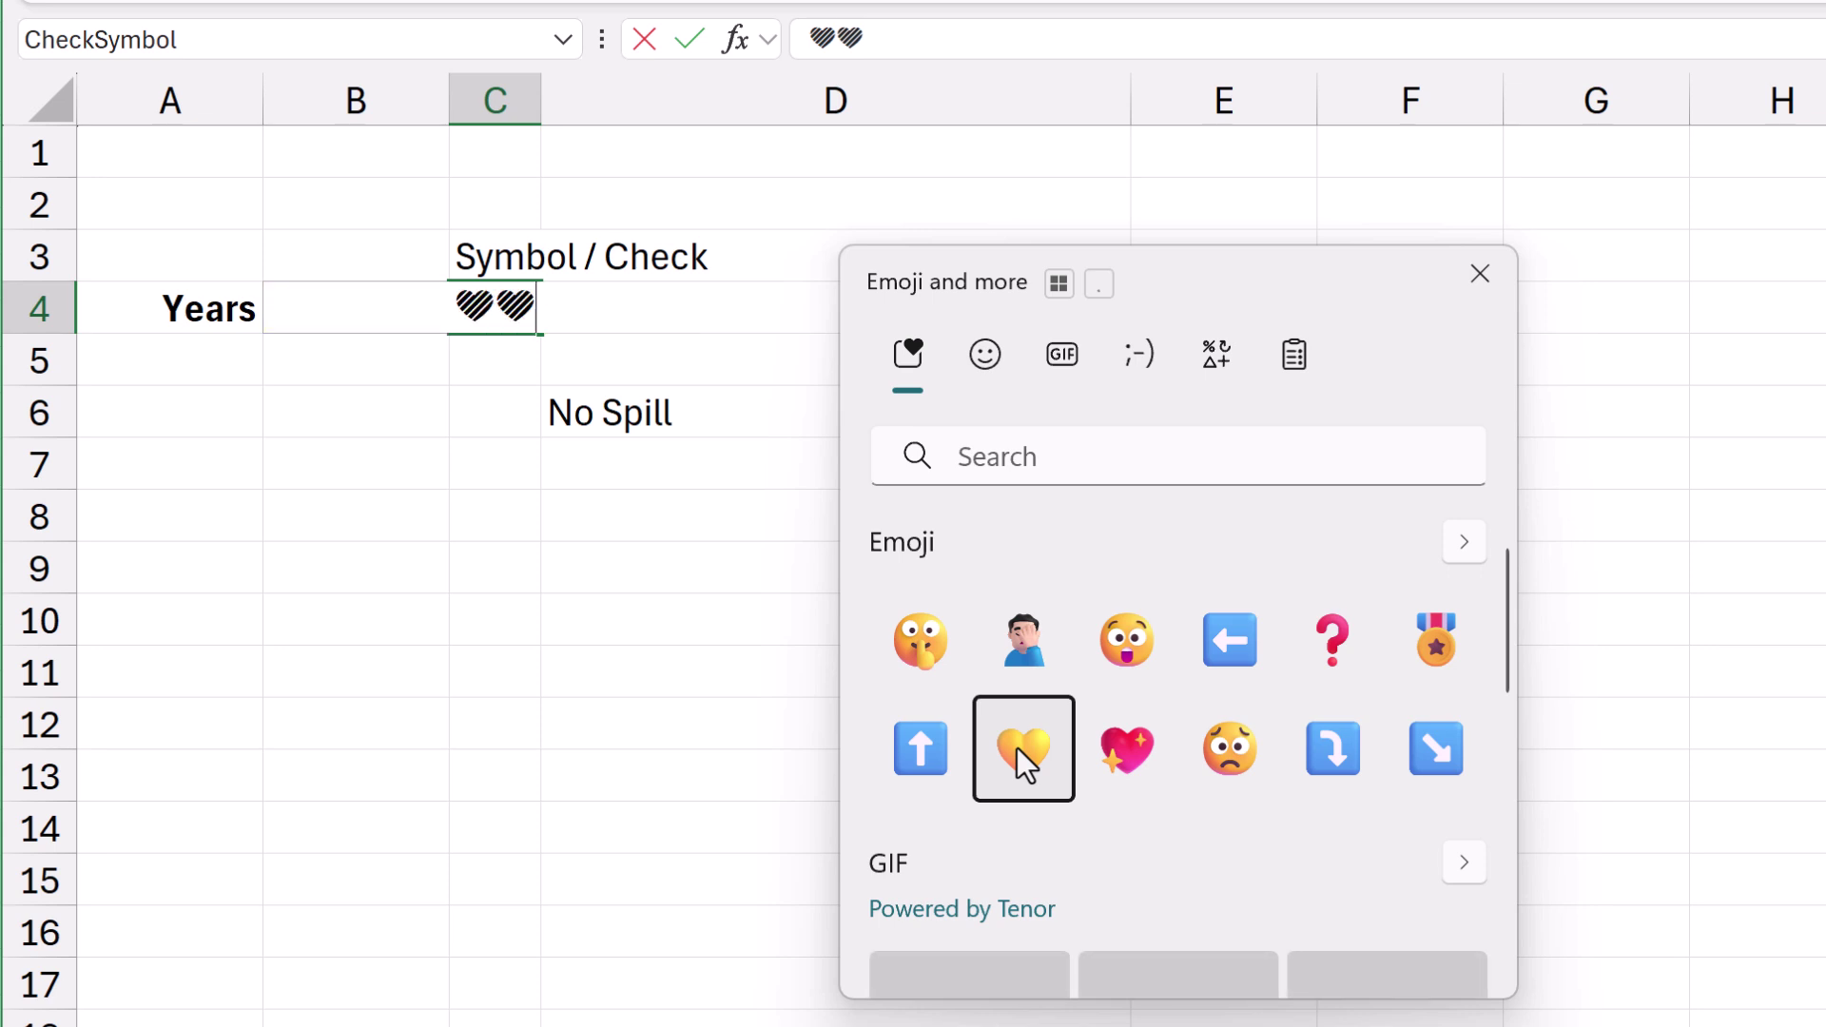
key(BackSpace)
key(Escape)
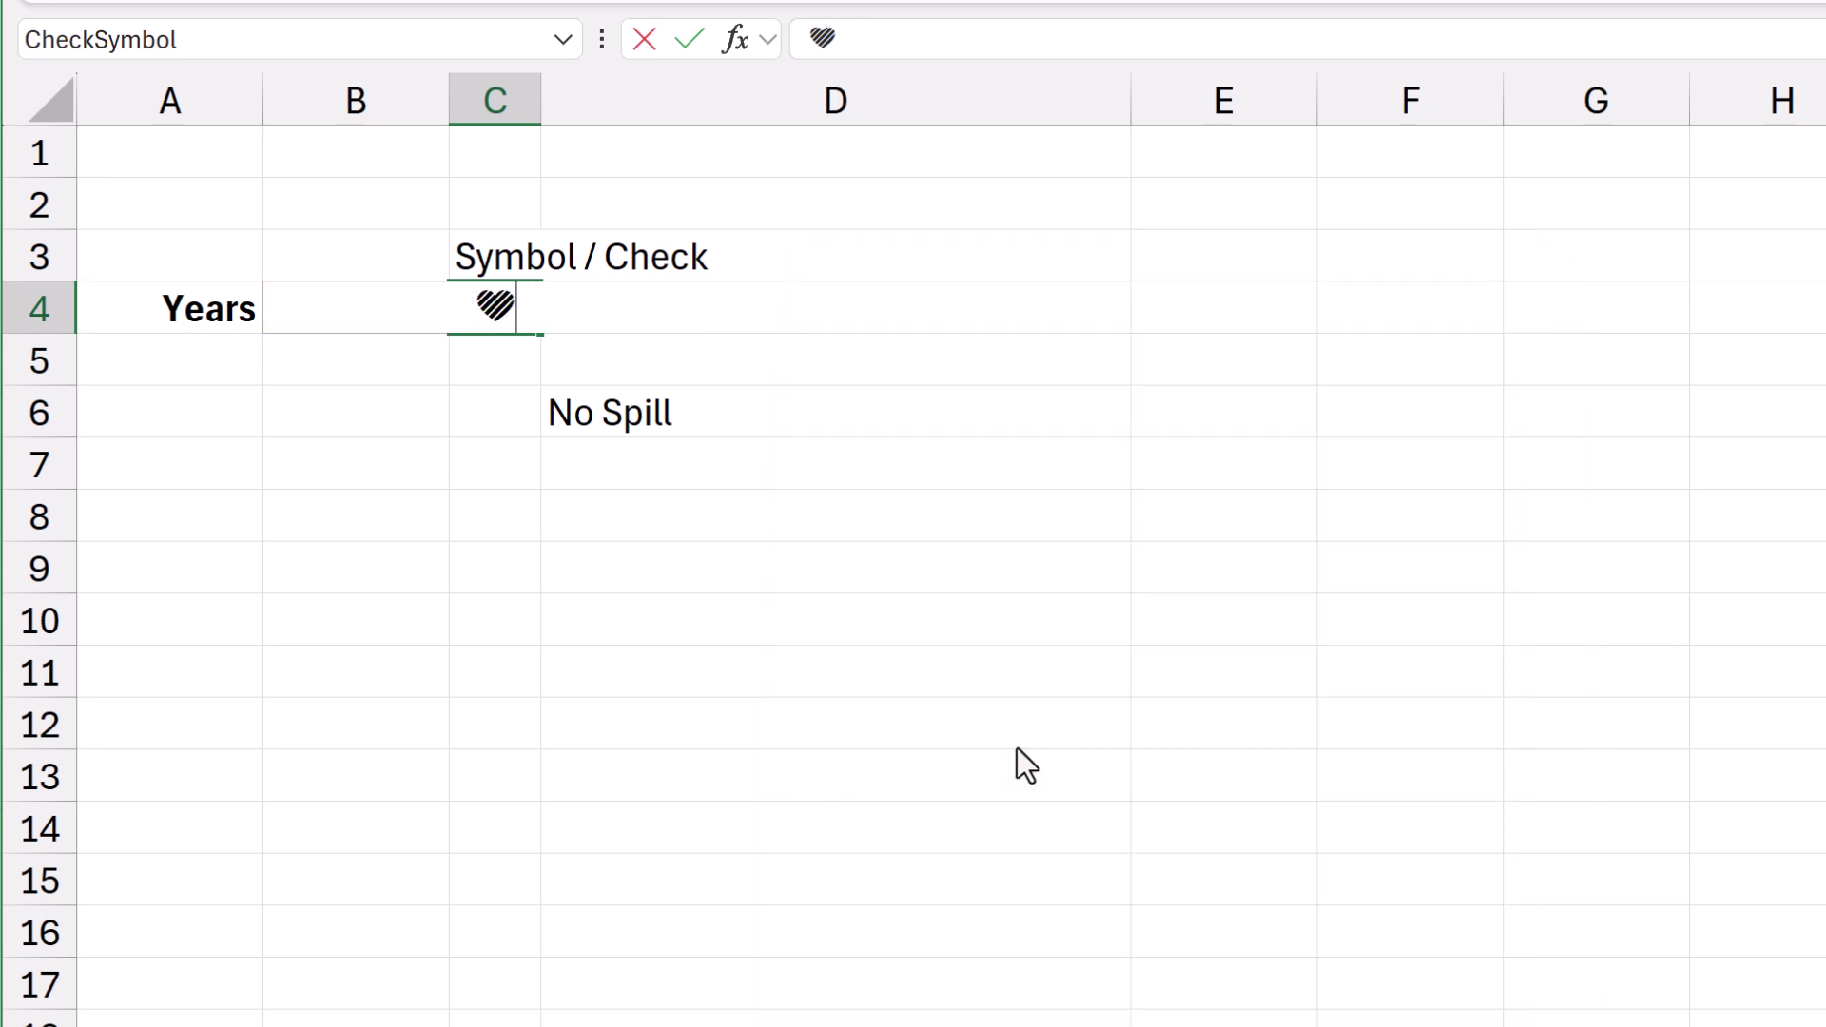
key(Return)
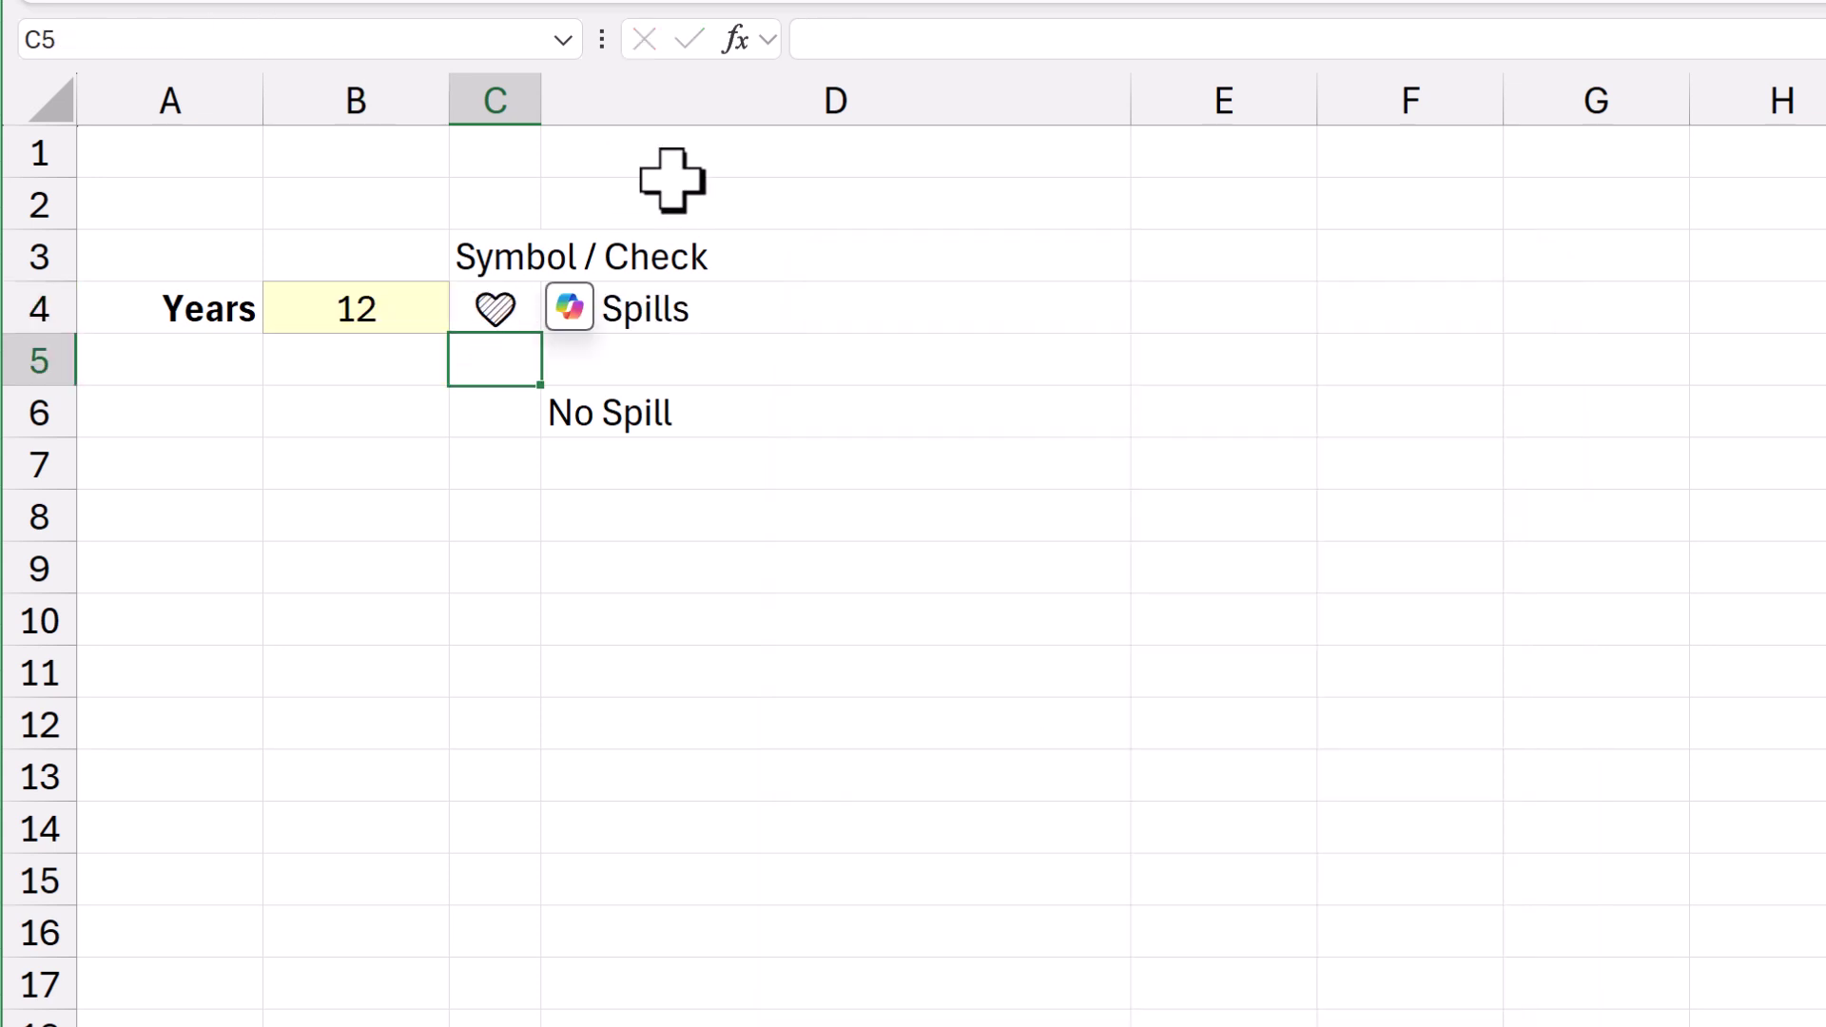
Change the Years input in B4 to 15.
click(382, 300)
text(15)
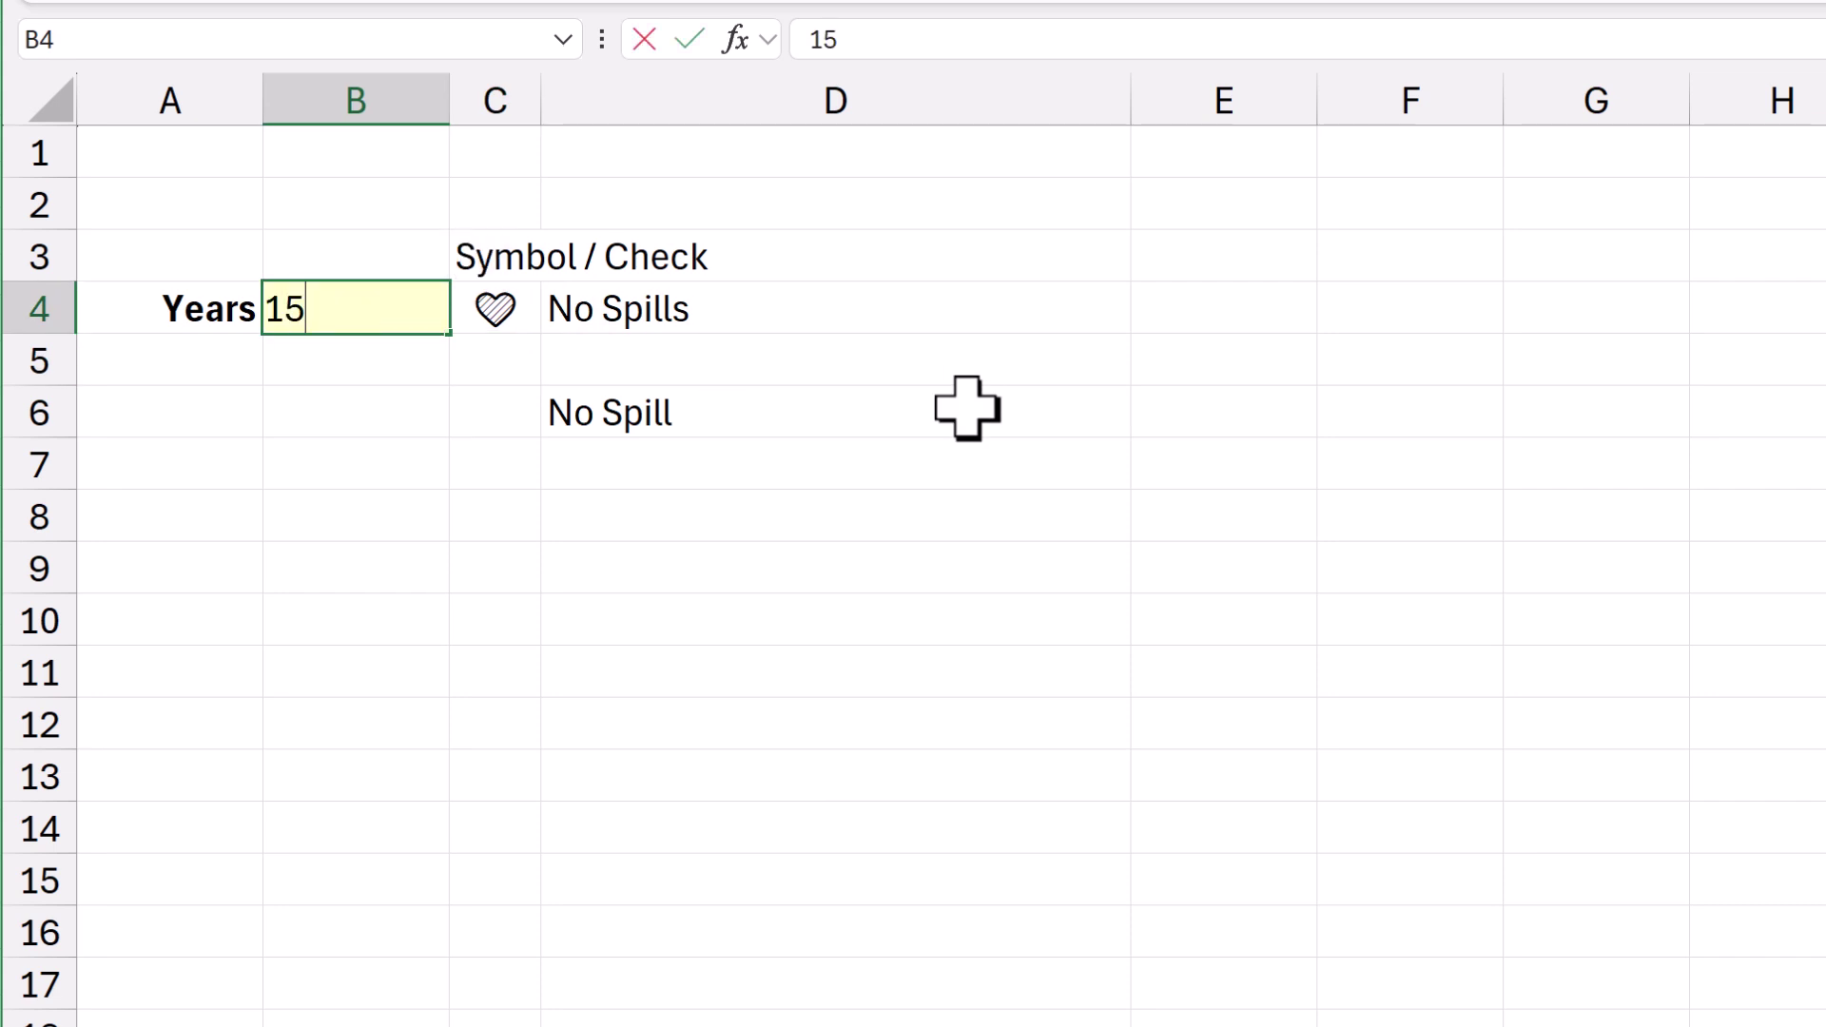
key(Return)
key(Up)
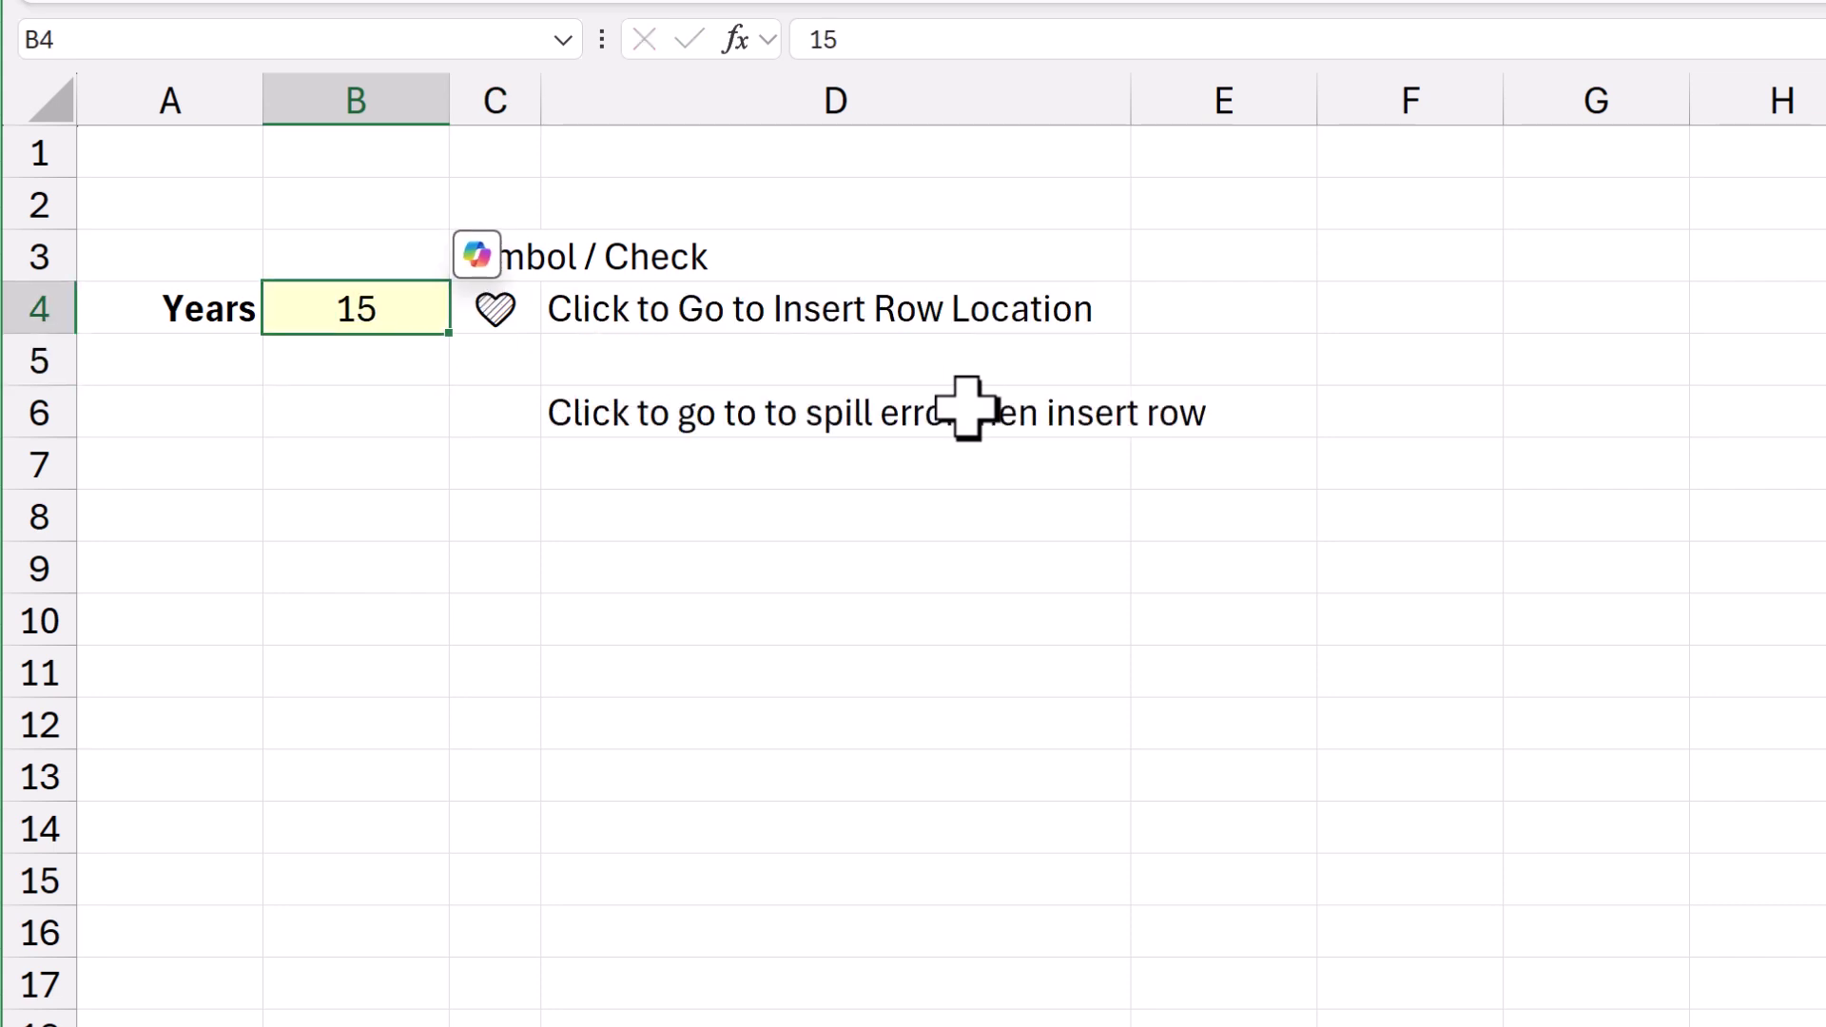
Follow the D6 spill-error link and insert a blank row 7 on Workings.
click(776, 428)
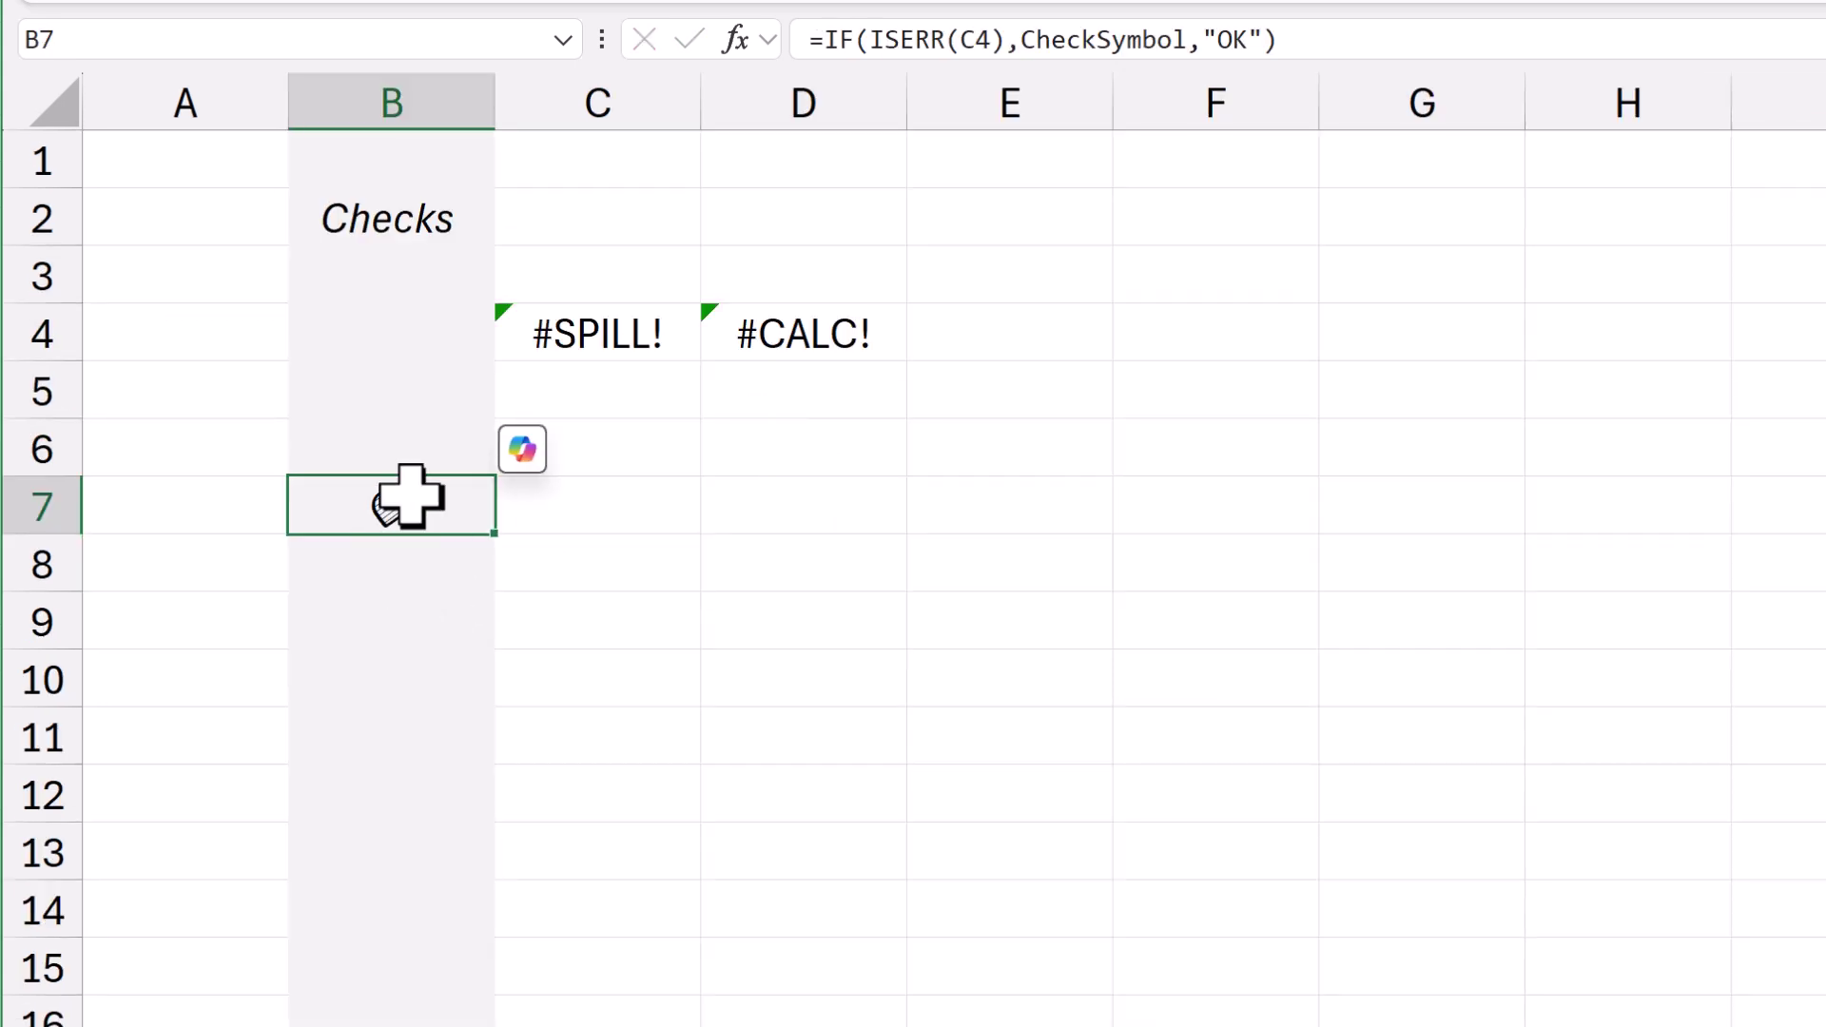
right_click(21, 504)
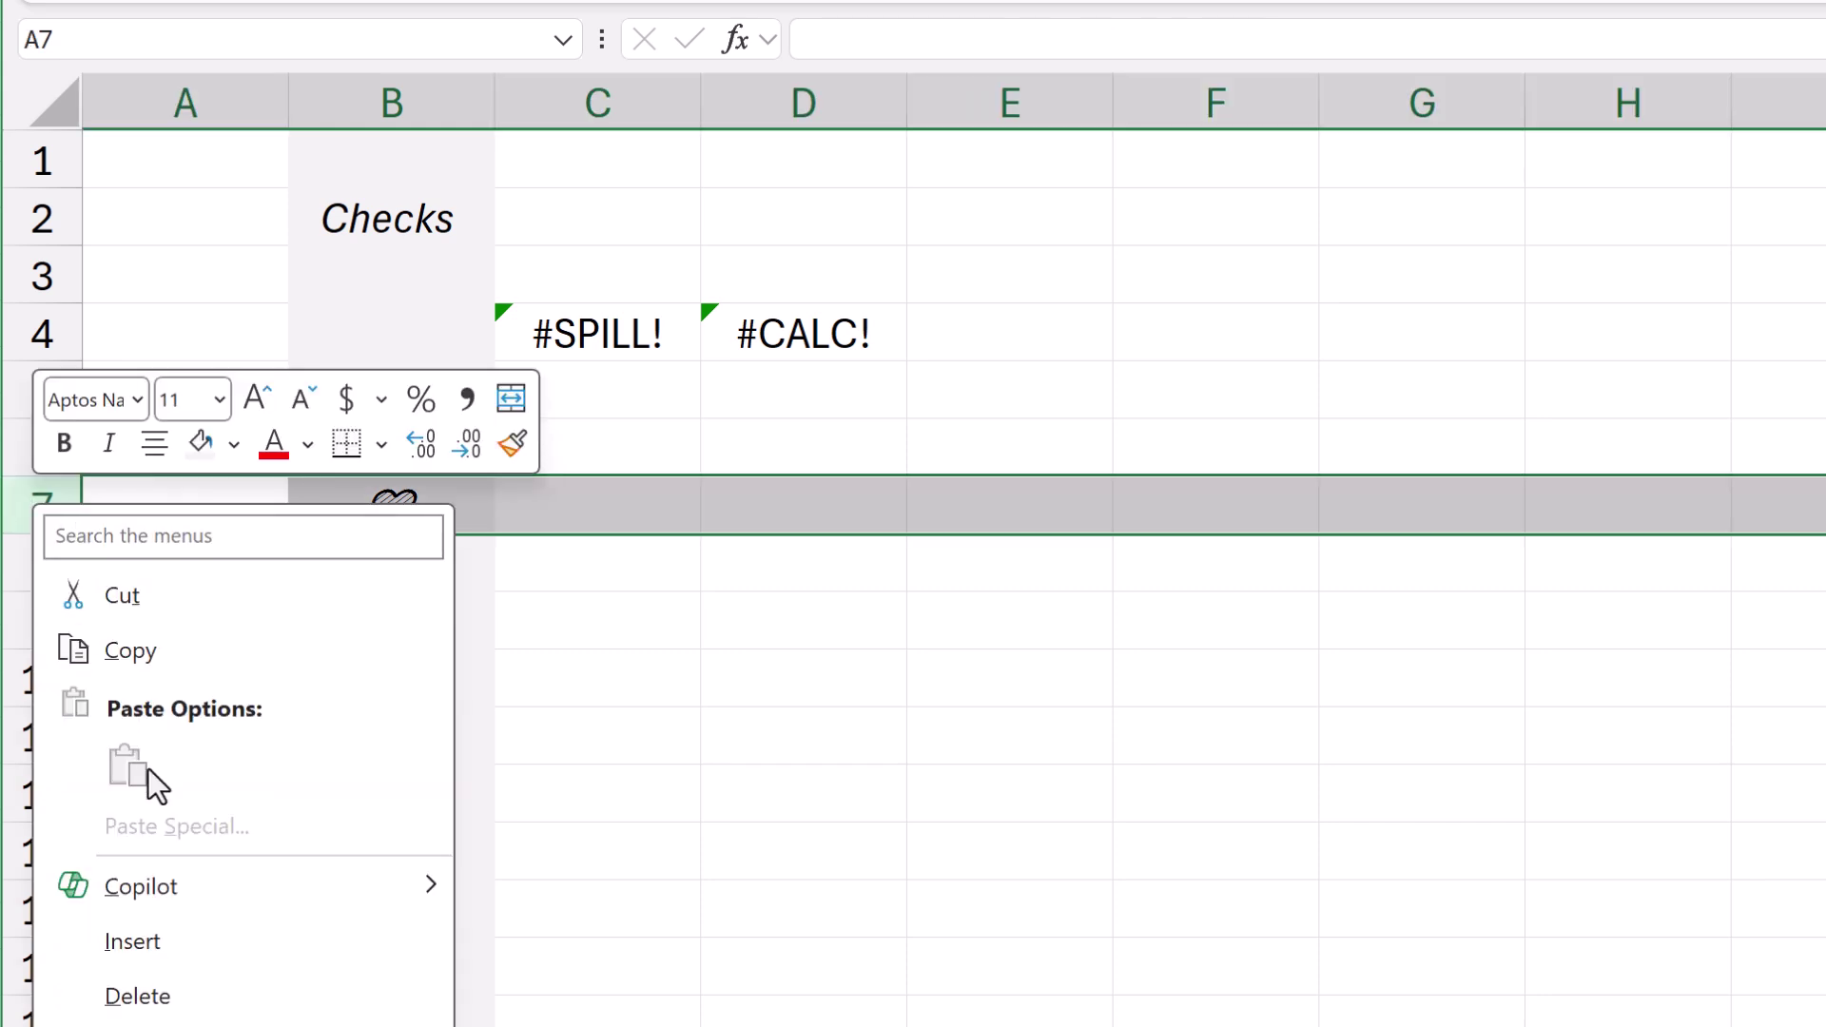
click(150, 942)
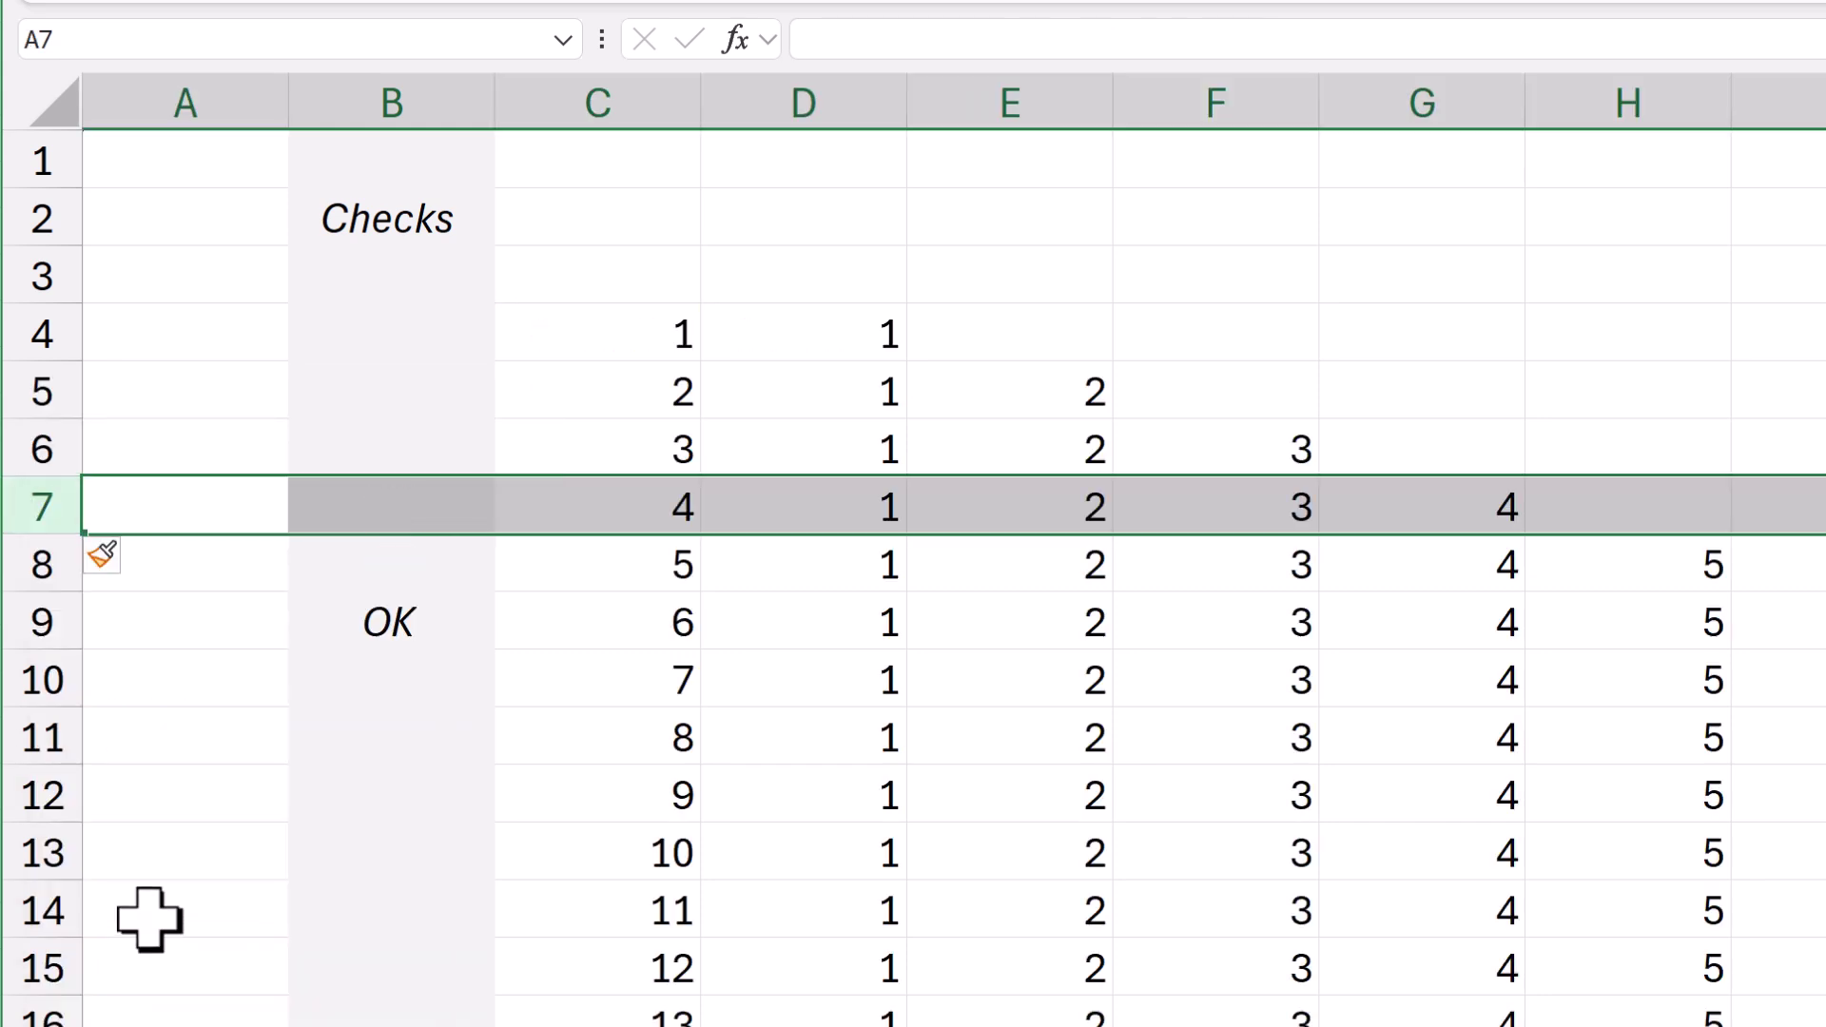
scroll(878, 709, down, 1)
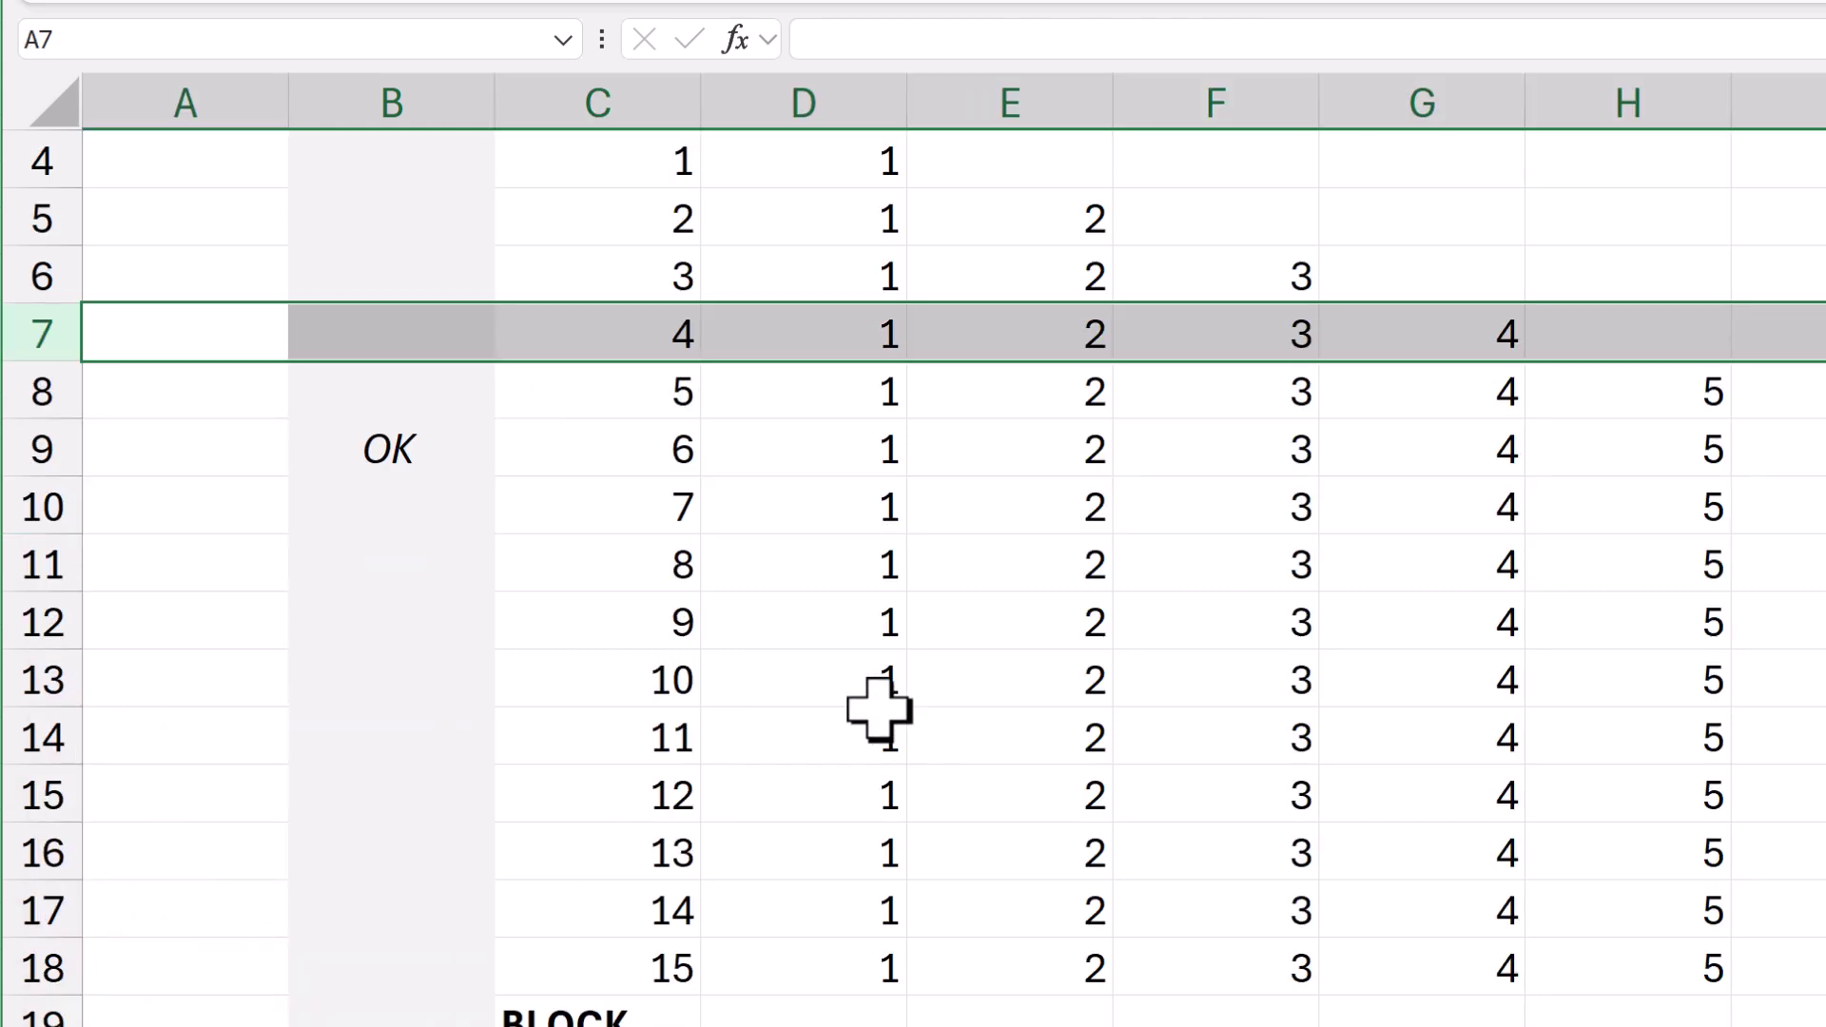